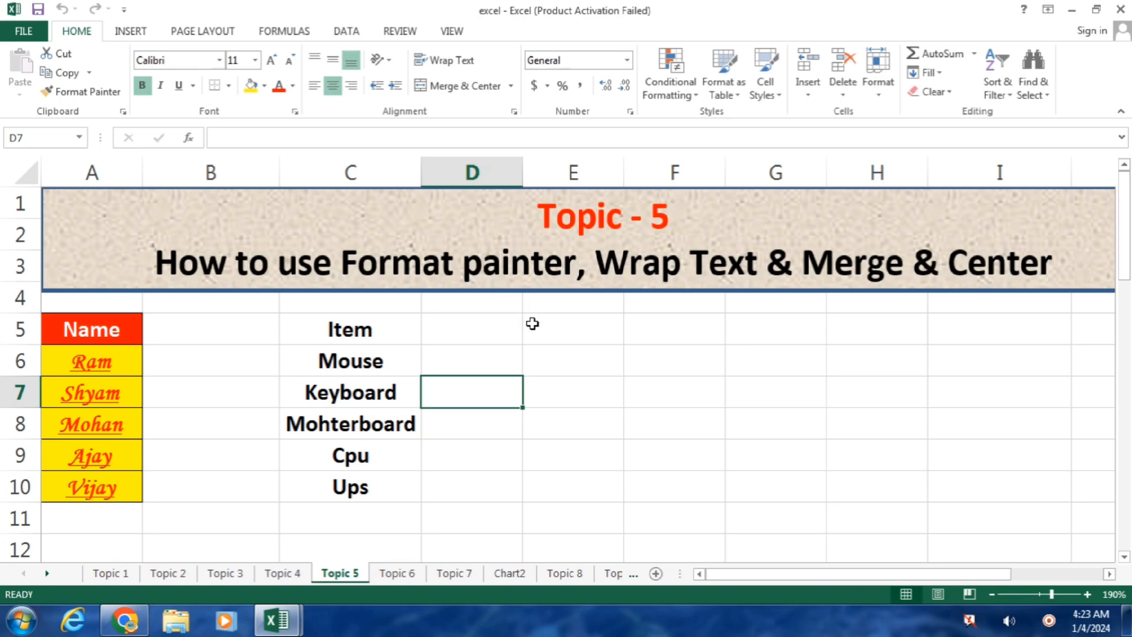
Step: Select the Name list in column A, then the Item list C5:C10
left_click_drag(94, 341, 101, 470)
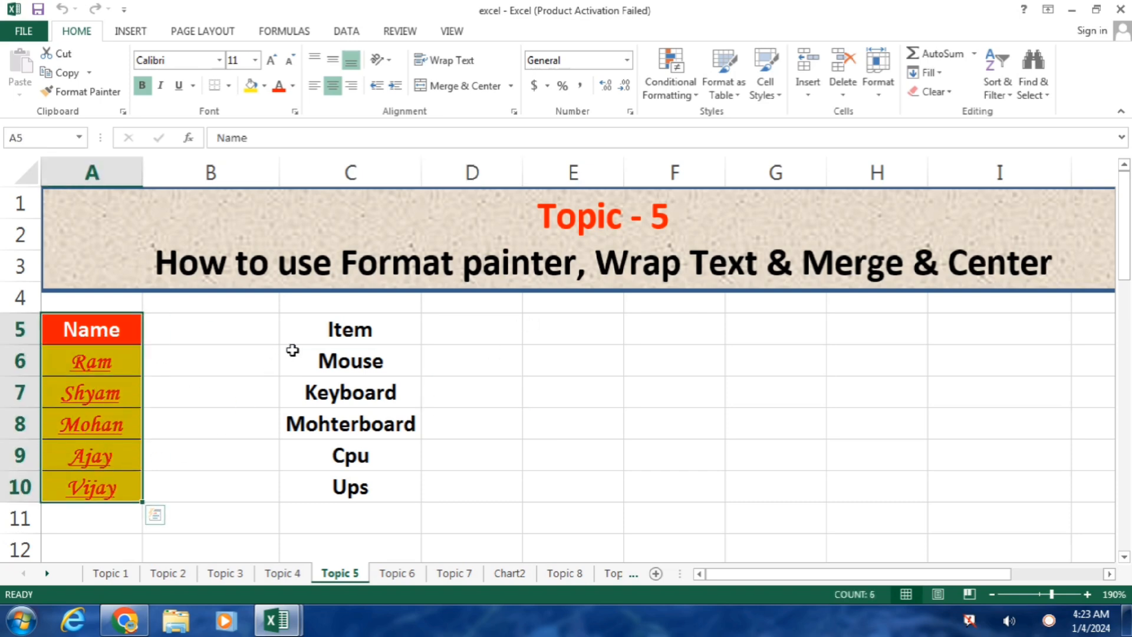
left_click_drag(346, 326, 345, 485)
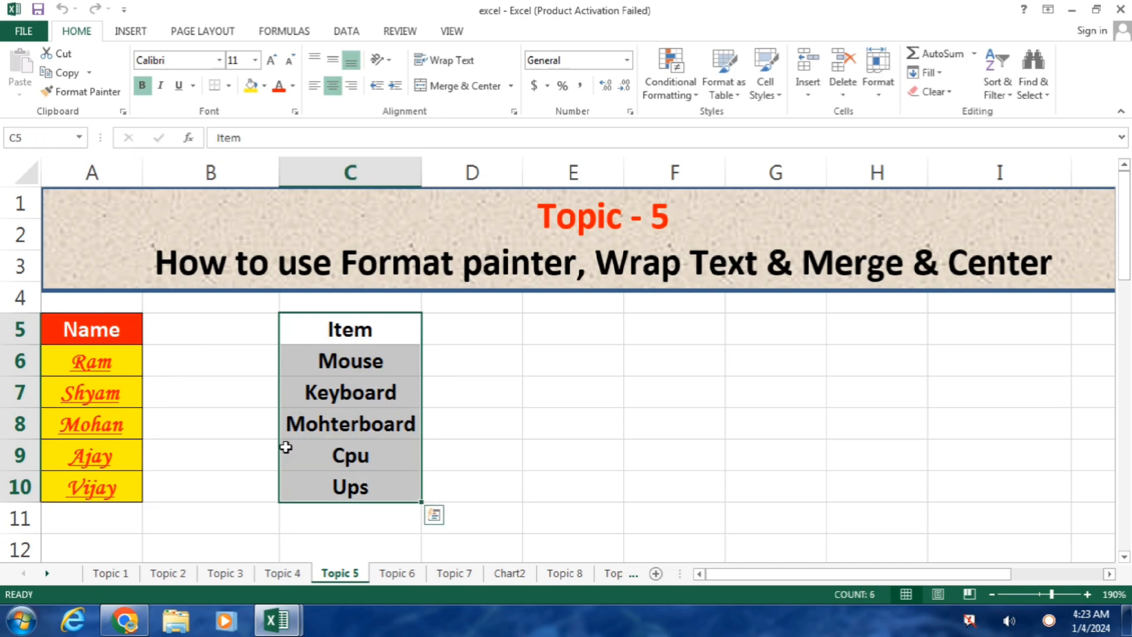
left_click_drag(119, 326, 93, 465)
left_click_drag(375, 324, 331, 477)
Step: Give the Item heading in C5 a red fill and white font, then select C6:C9
left_click(333, 328)
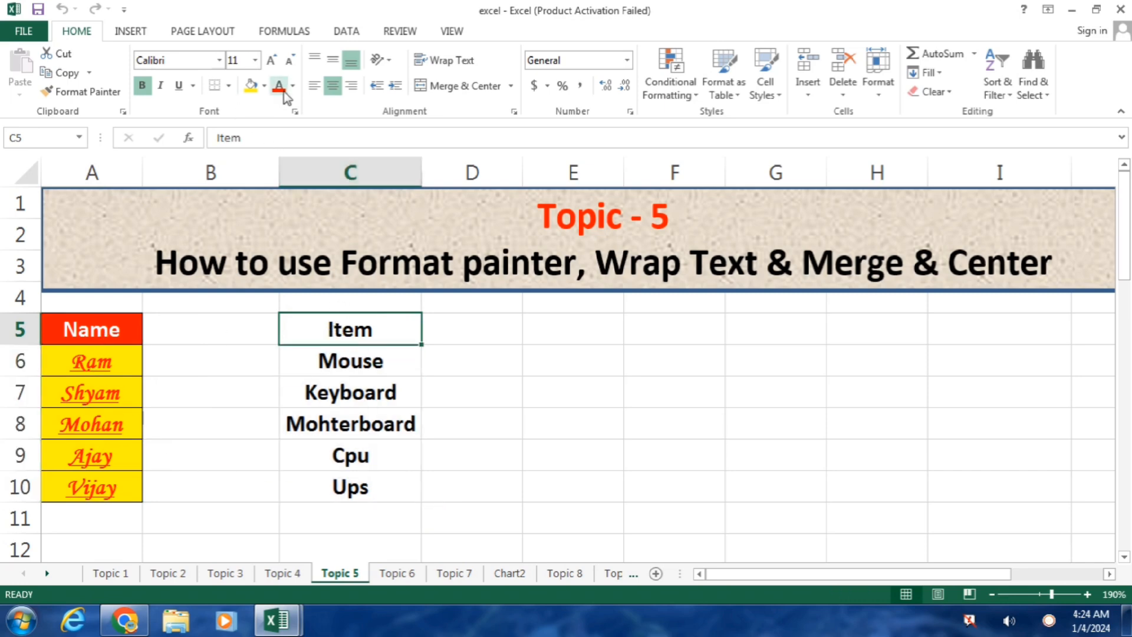
left_click(264, 85)
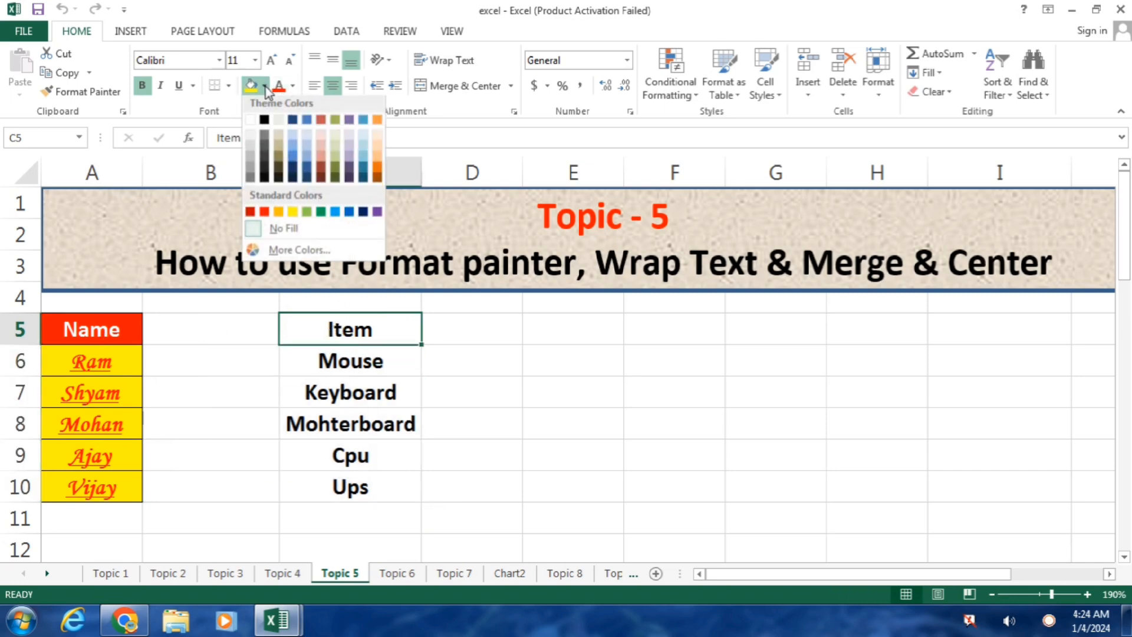
left_click(264, 214)
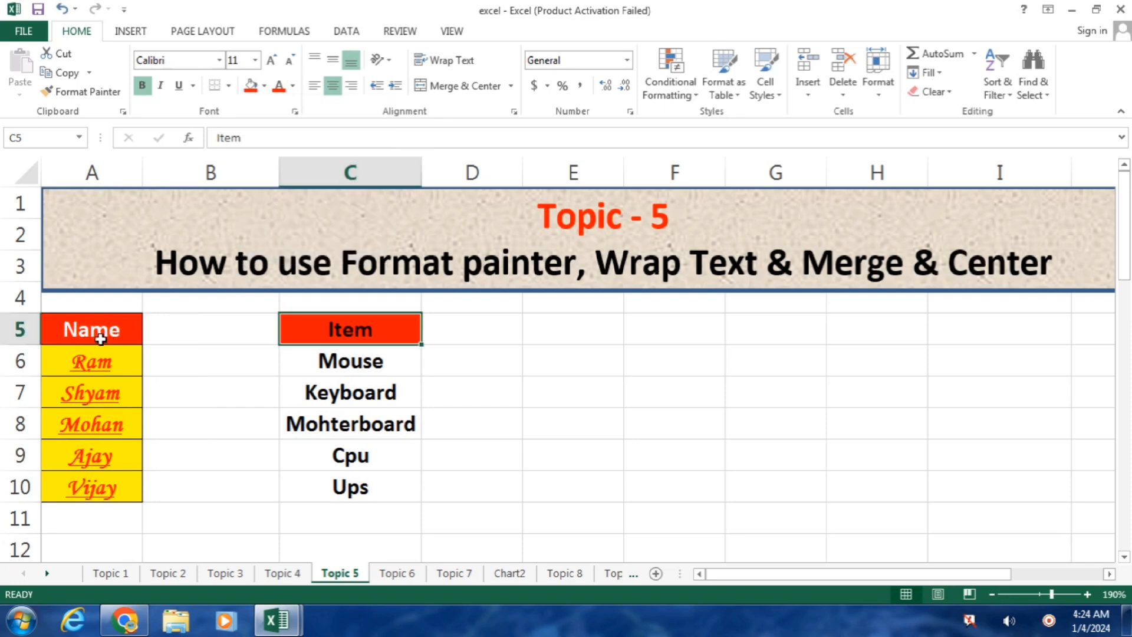
left_click(293, 87)
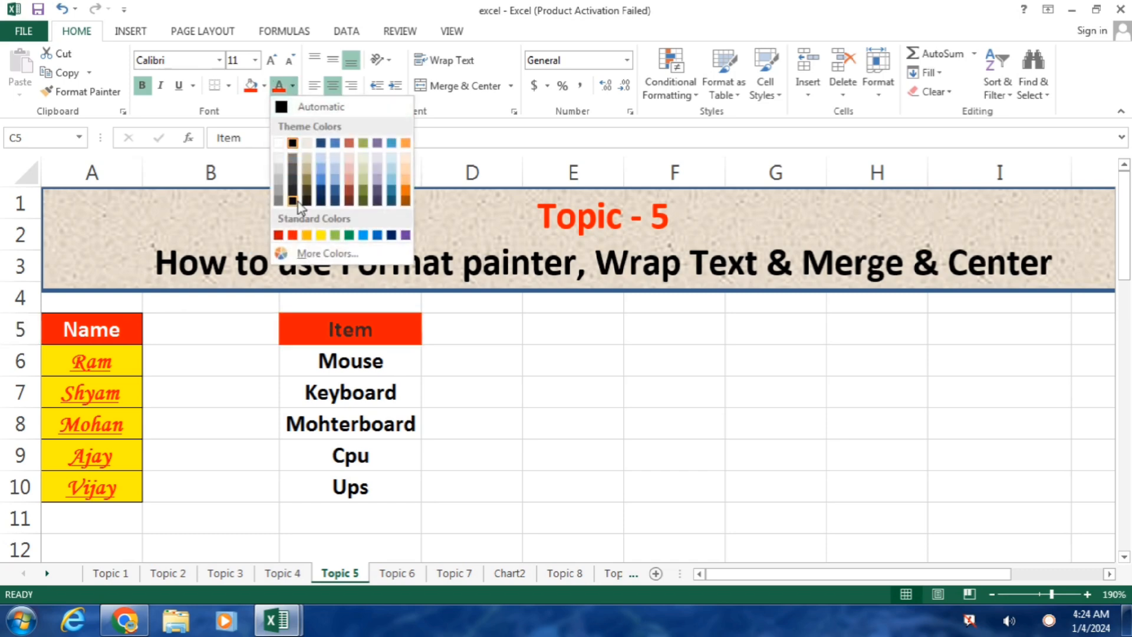
left_click(277, 145)
left_click_drag(331, 357, 331, 467)
left_click_drag(333, 361, 329, 455)
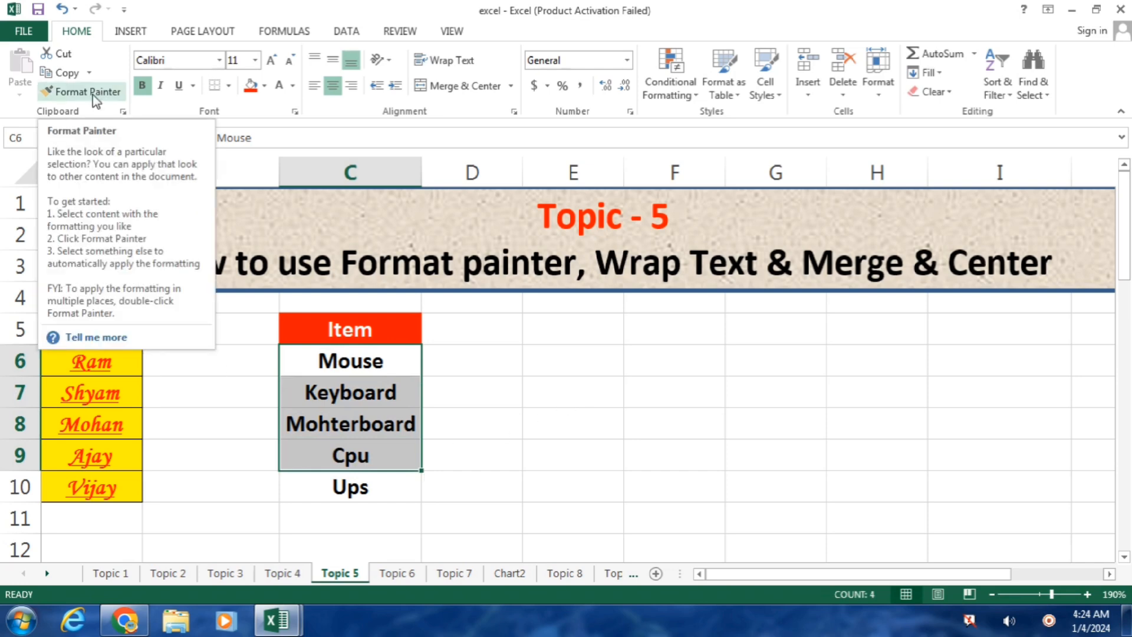
Step: Undo the colour changes and Format-Paint A5:A10's formatting onto C5:C10
key("ctrl+z")
key("ctrl+z")
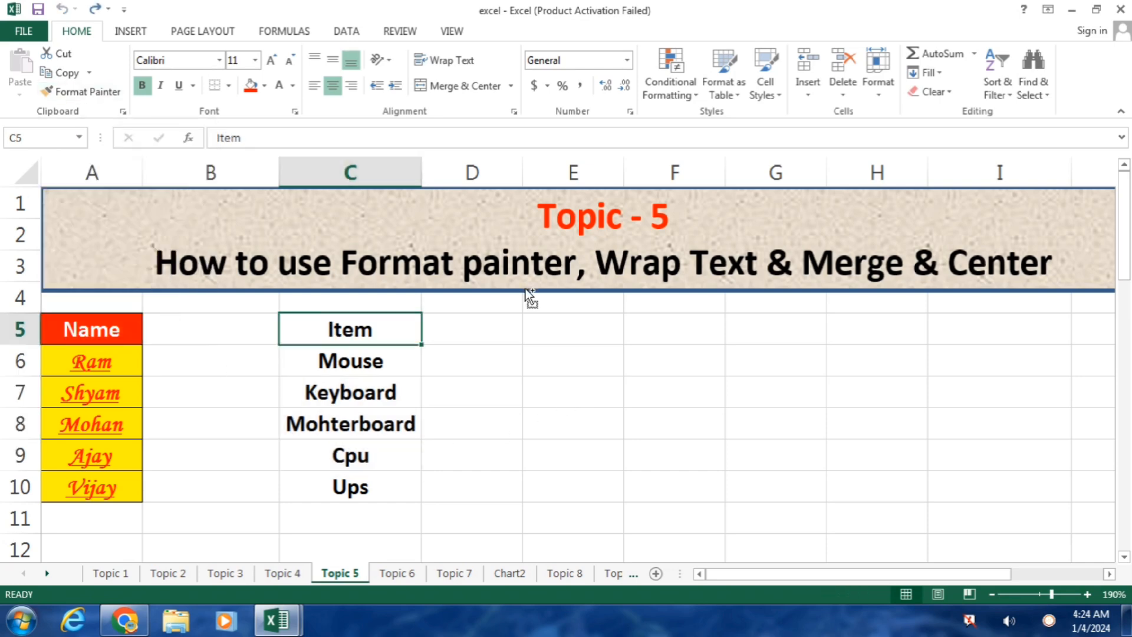
left_click(538, 391)
left_click_drag(114, 325, 106, 480)
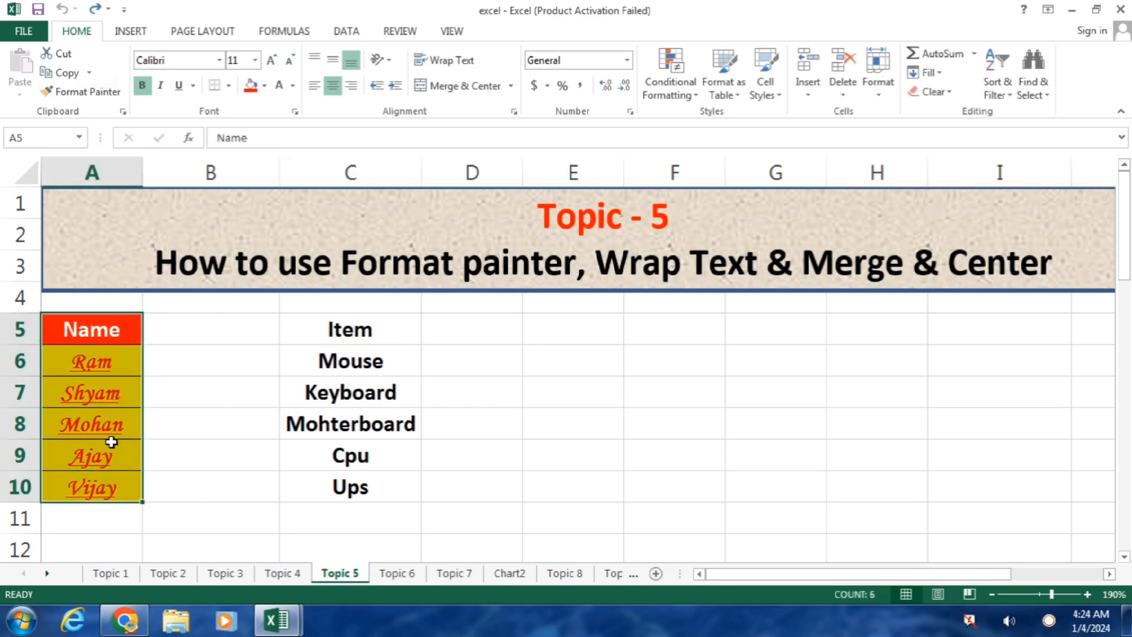
left_click(94, 94)
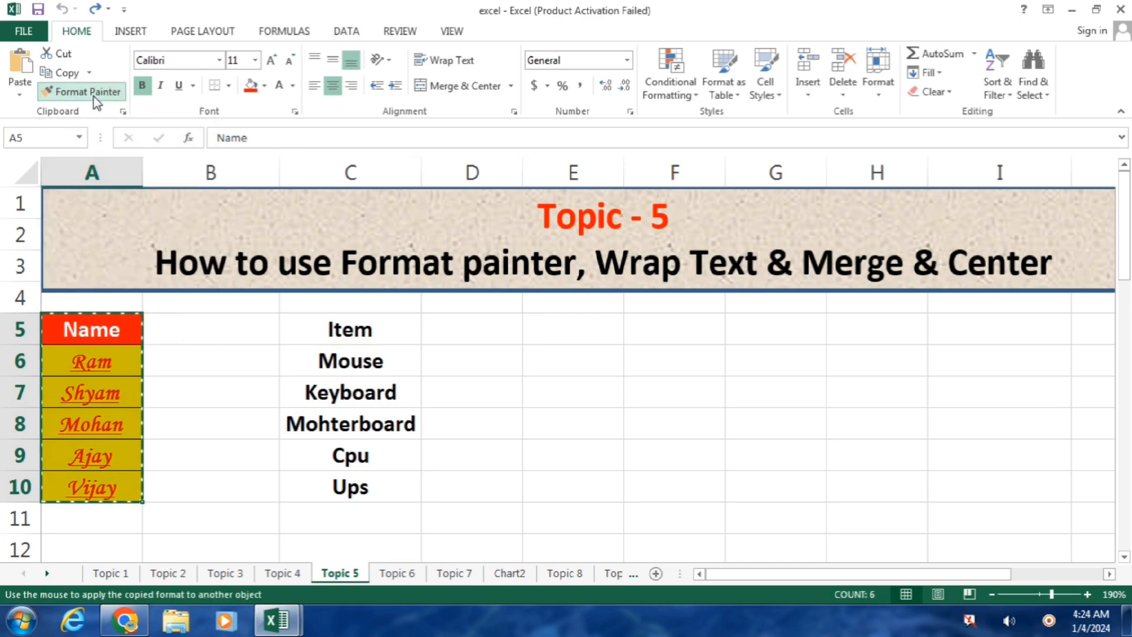
mouse_move(352, 326)
left_mouse_down()
mouse_move(344, 473)
mouse_move(333, 481)
mouse_move(353, 480)
left_mouse_up()
left_click(713, 475)
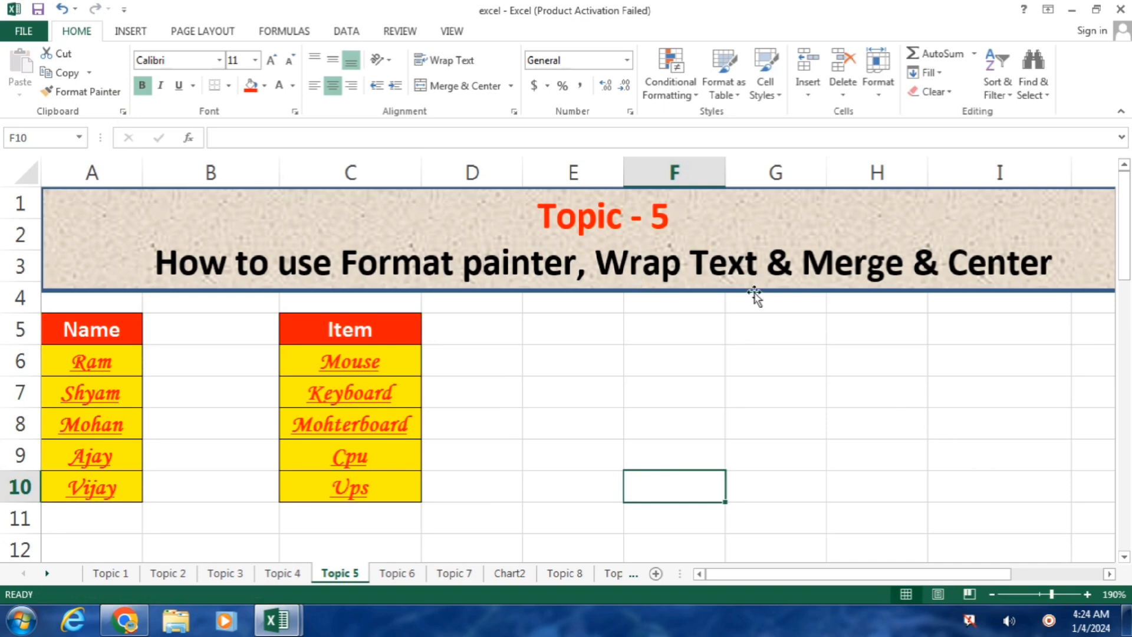
Step: Insert a new blank worksheet and zoom in on it
left_click(660, 342)
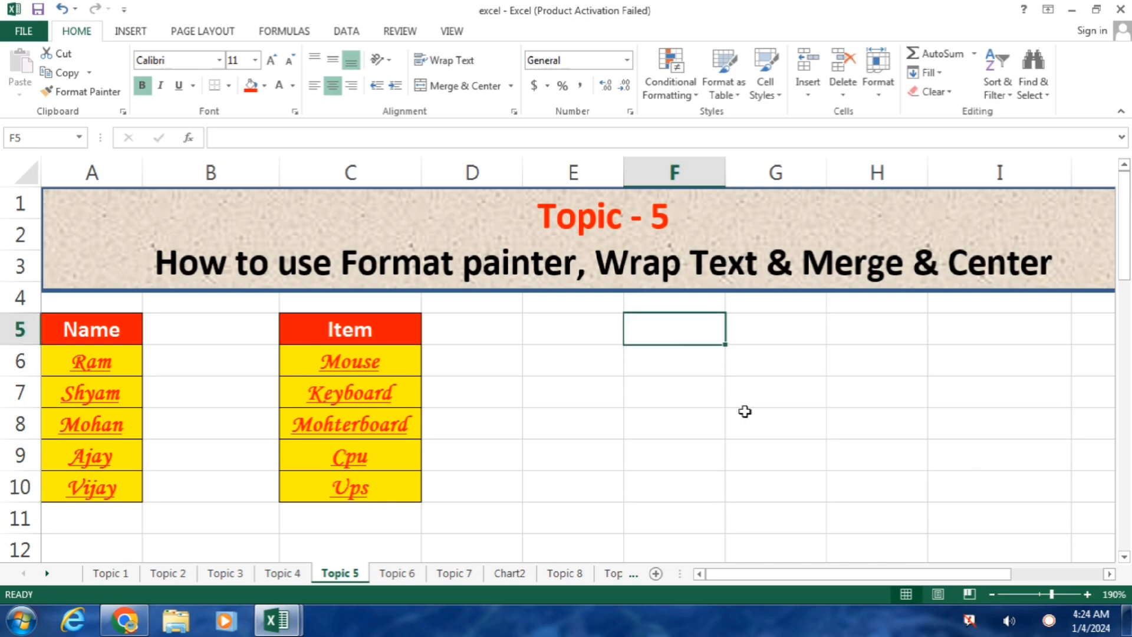
left_click(22, 622)
left_click(564, 504)
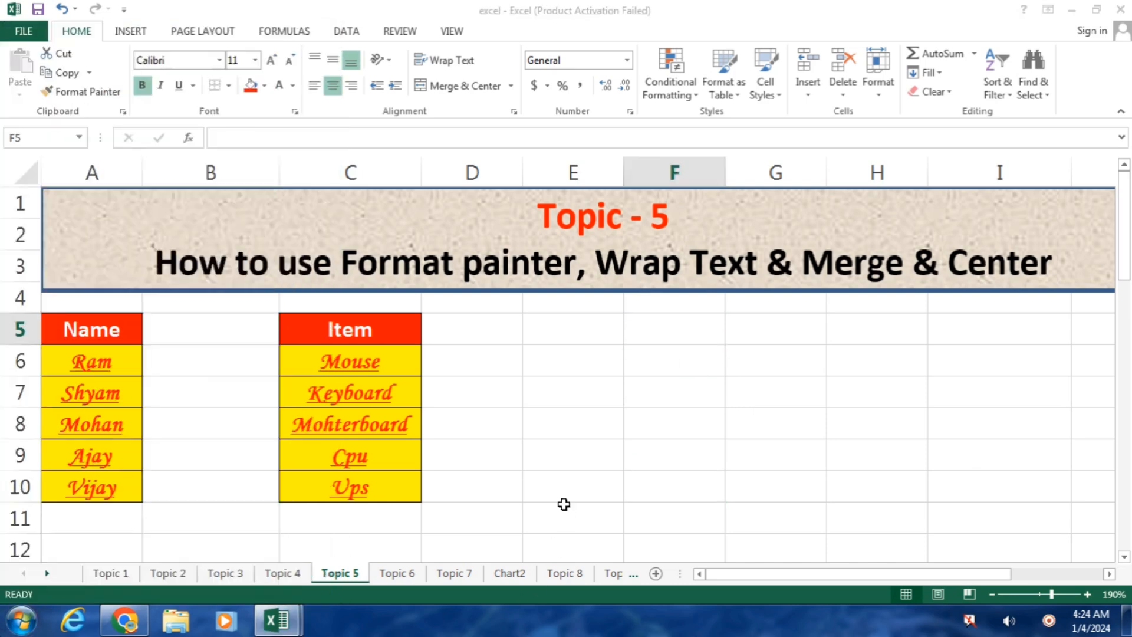
left_click(808, 91)
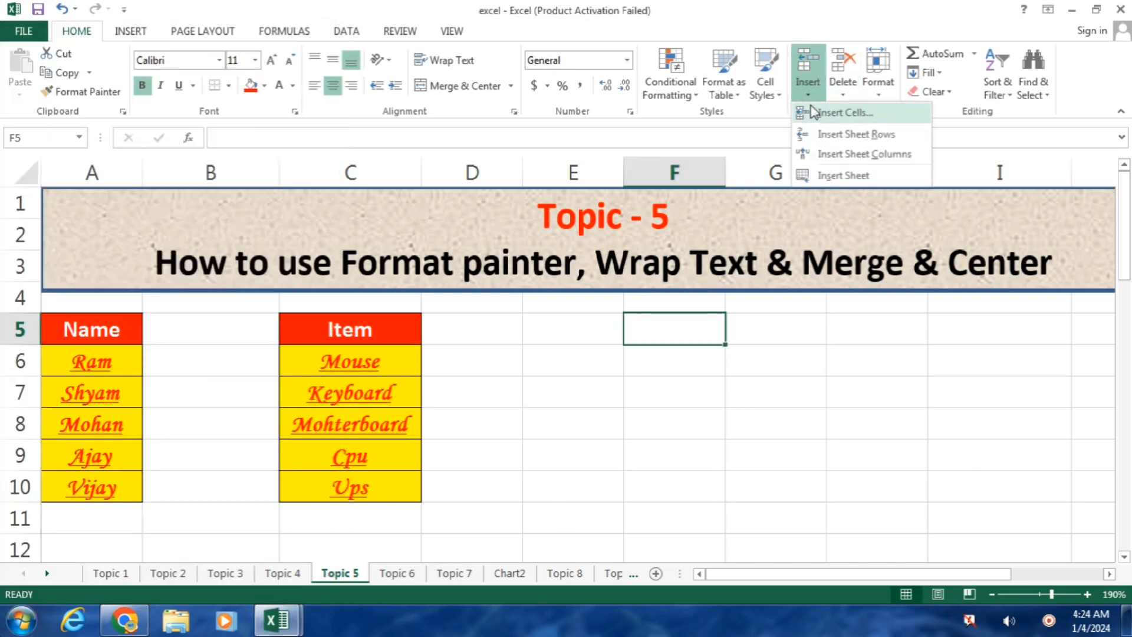
left_click(849, 175)
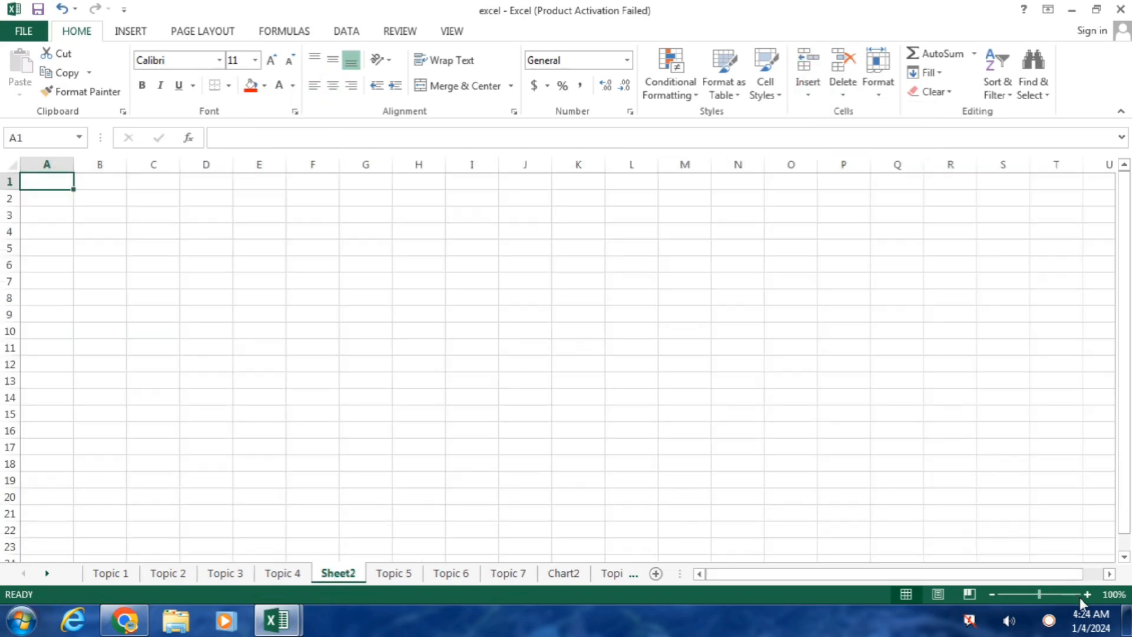
left_click(1085, 594)
left_click(1086, 594)
left_click(1086, 594)
left_click(1085, 595)
left_click(1086, 594)
left_click(1085, 594)
left_click(1086, 594)
left_click(1086, 594)
left_click(1085, 594)
left_click(1086, 594)
left_click(1086, 595)
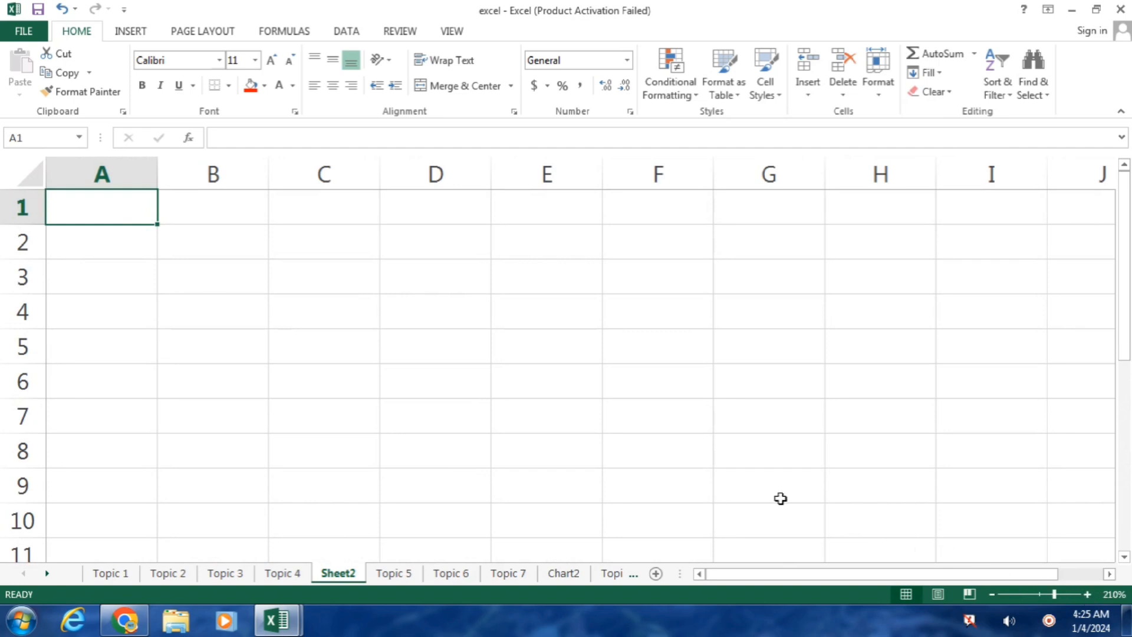
Step: Enter a person's full name in D3 and show that E3 and F3 stay empty
left_click(413, 276)
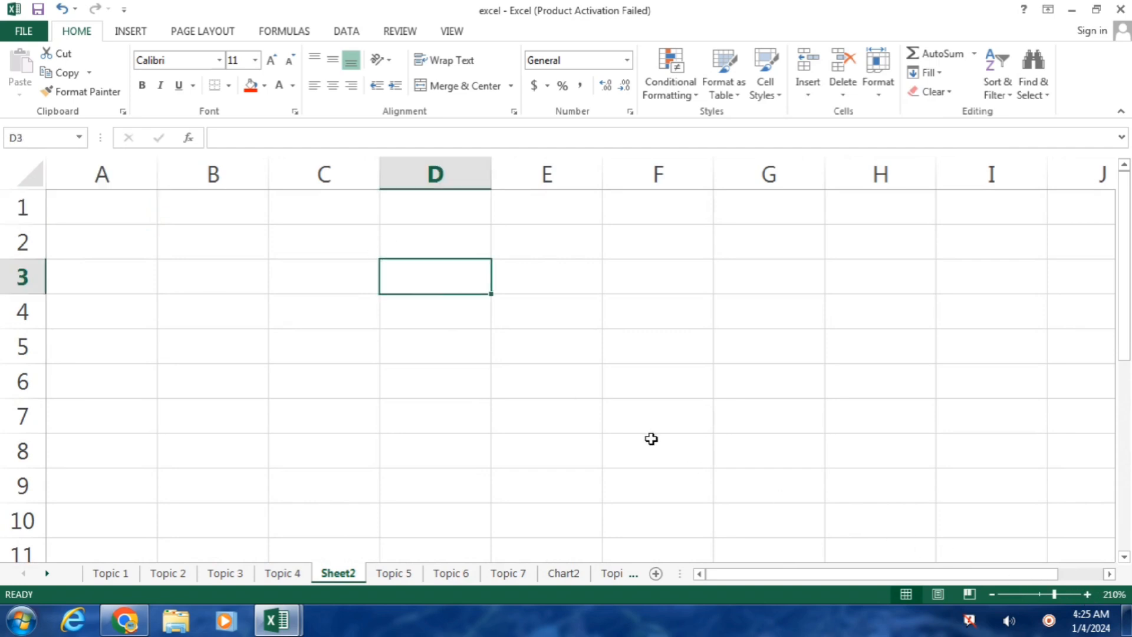
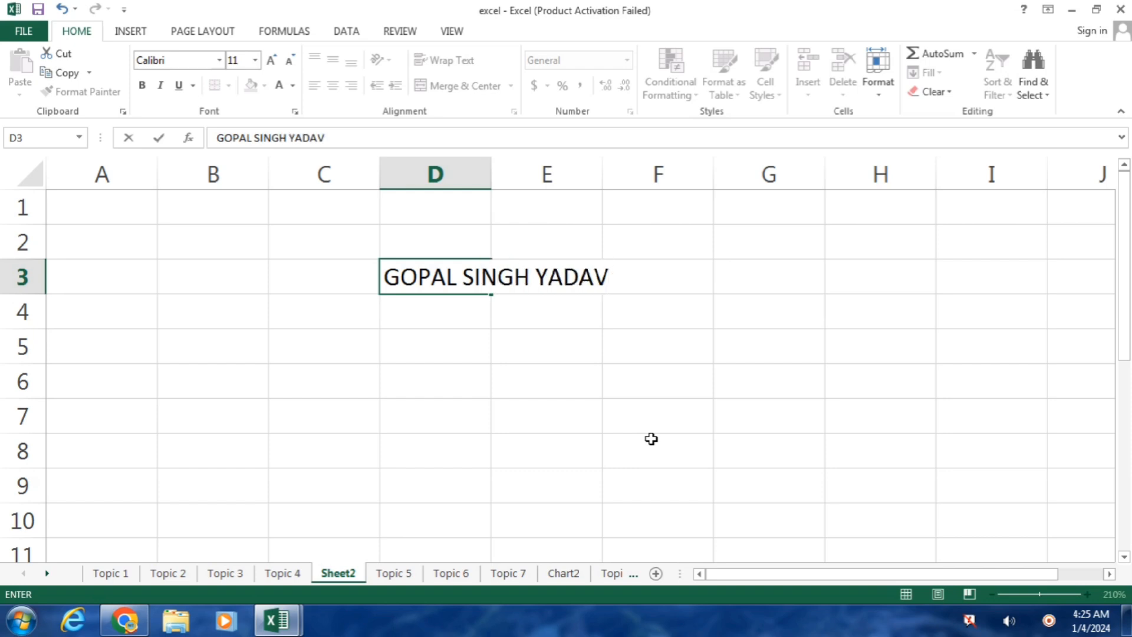
key("Return")
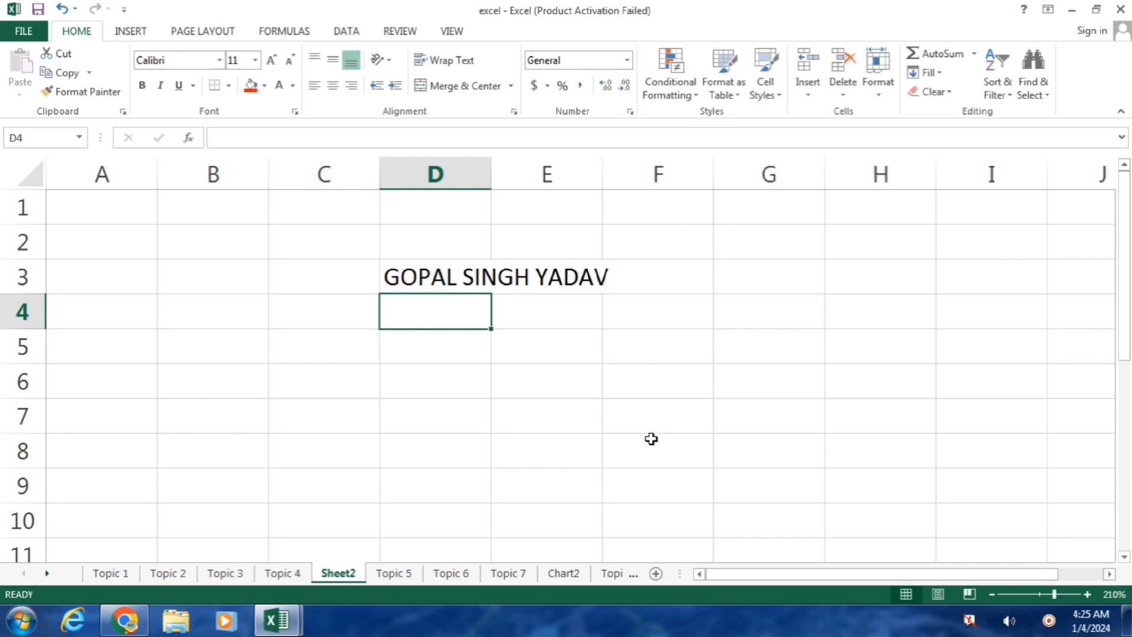
left_click(456, 281)
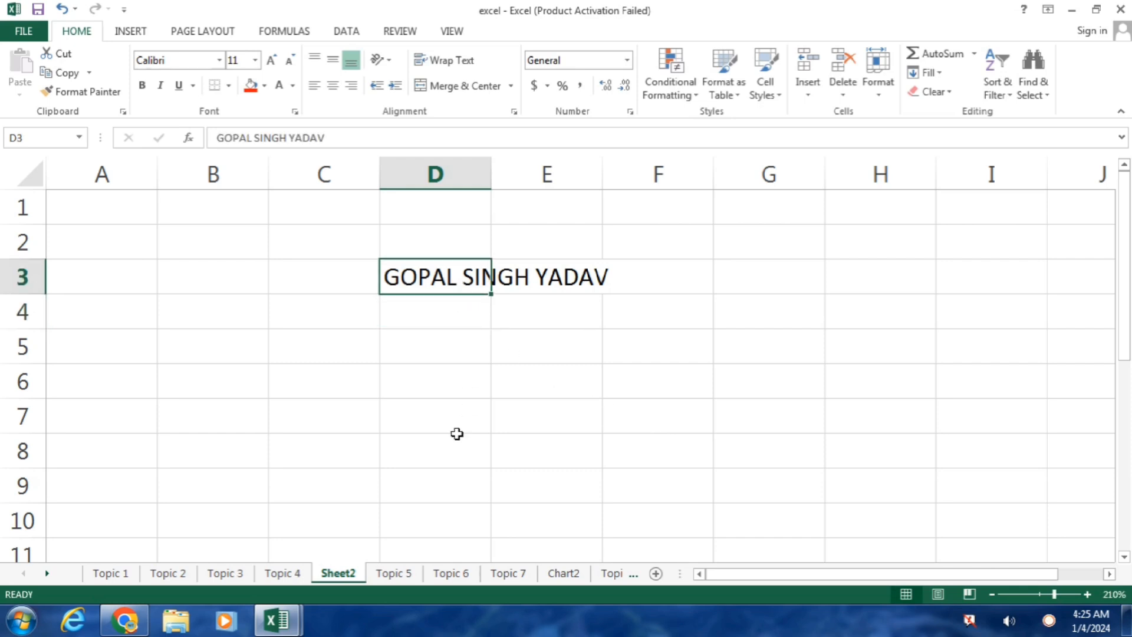
left_click(551, 283)
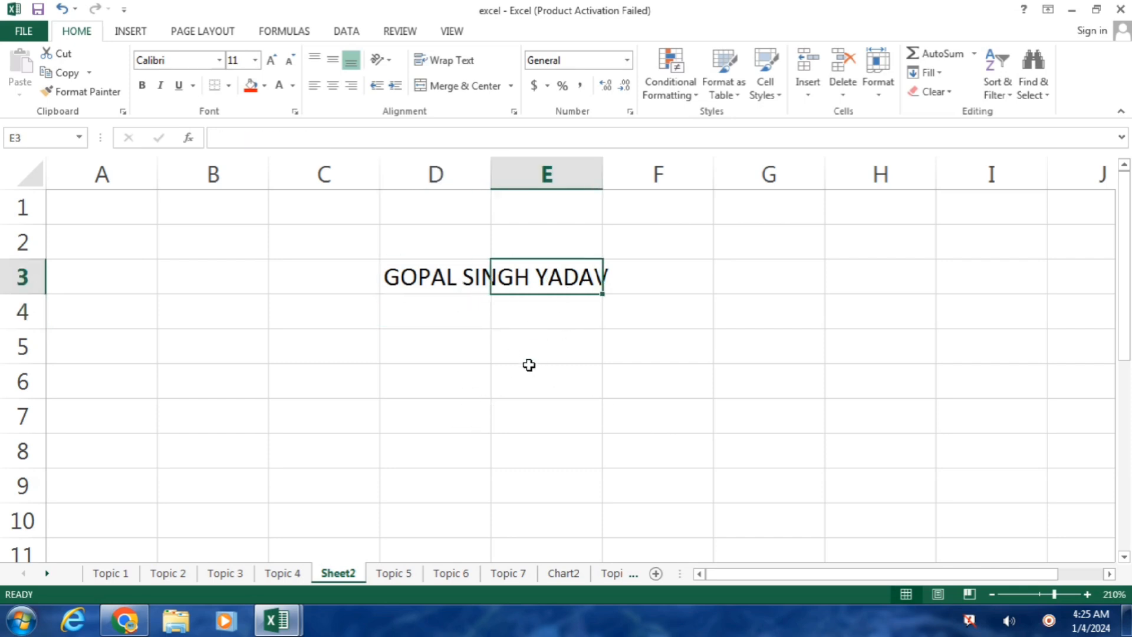
left_click(670, 276)
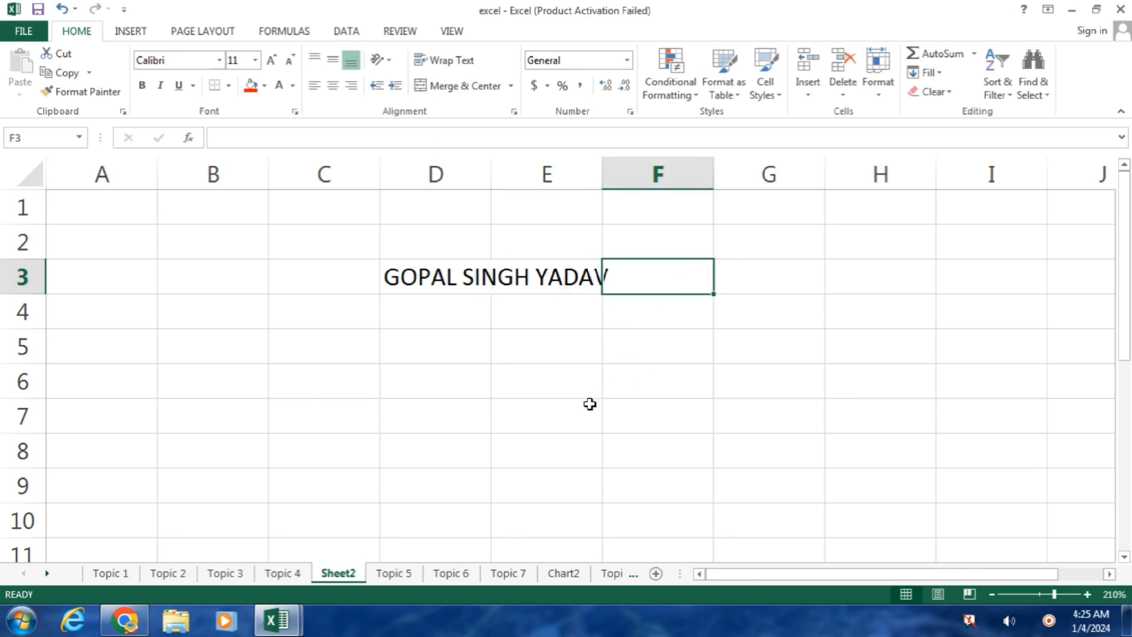
left_click(416, 280)
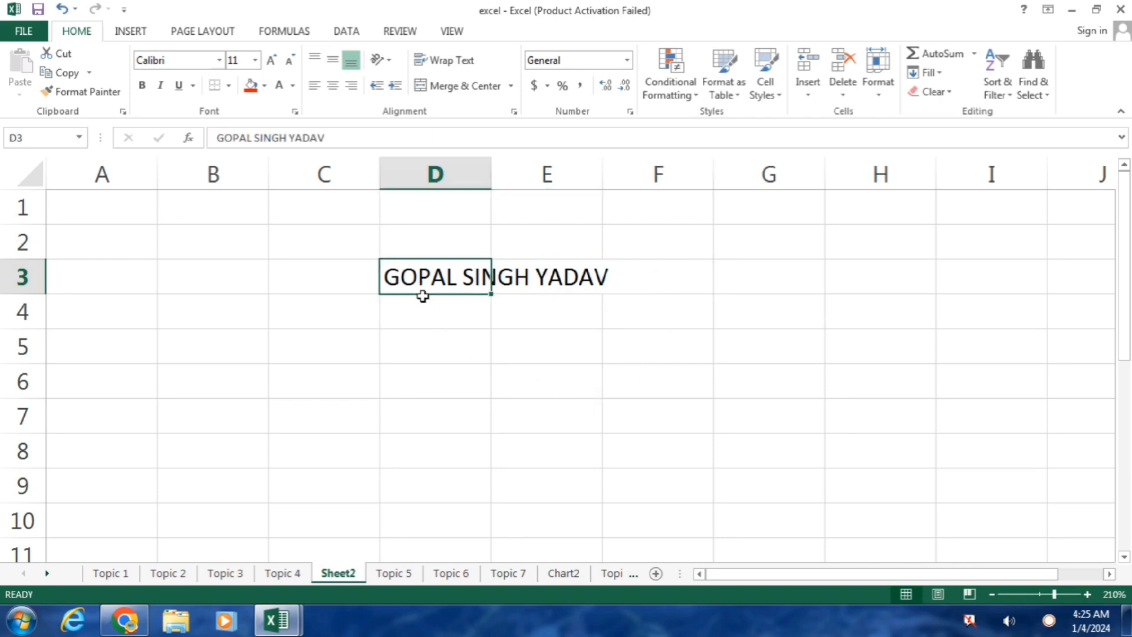
Step: Type a short second name into E3, cutting off D3's overflowing text
left_click(482, 391)
left_click(561, 290)
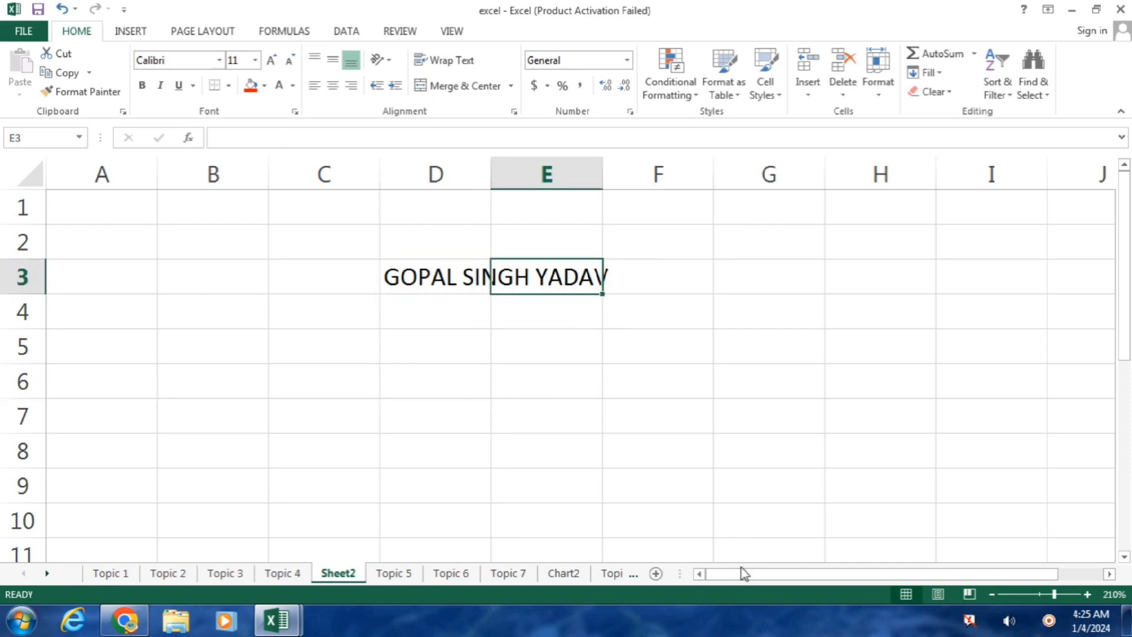
type("A")
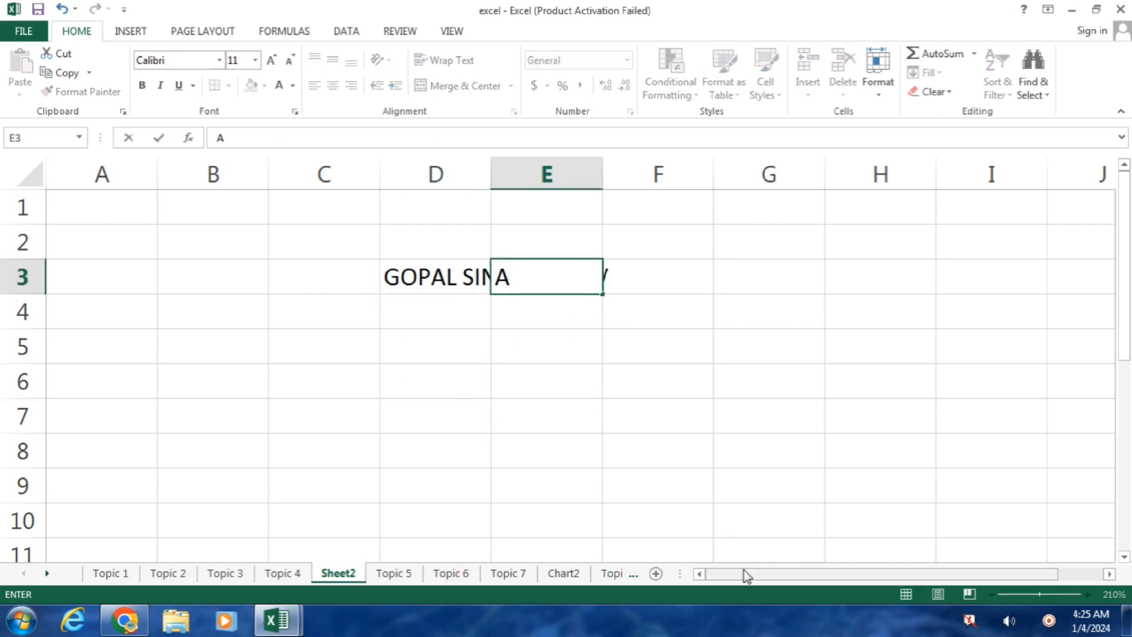
type("NMOL")
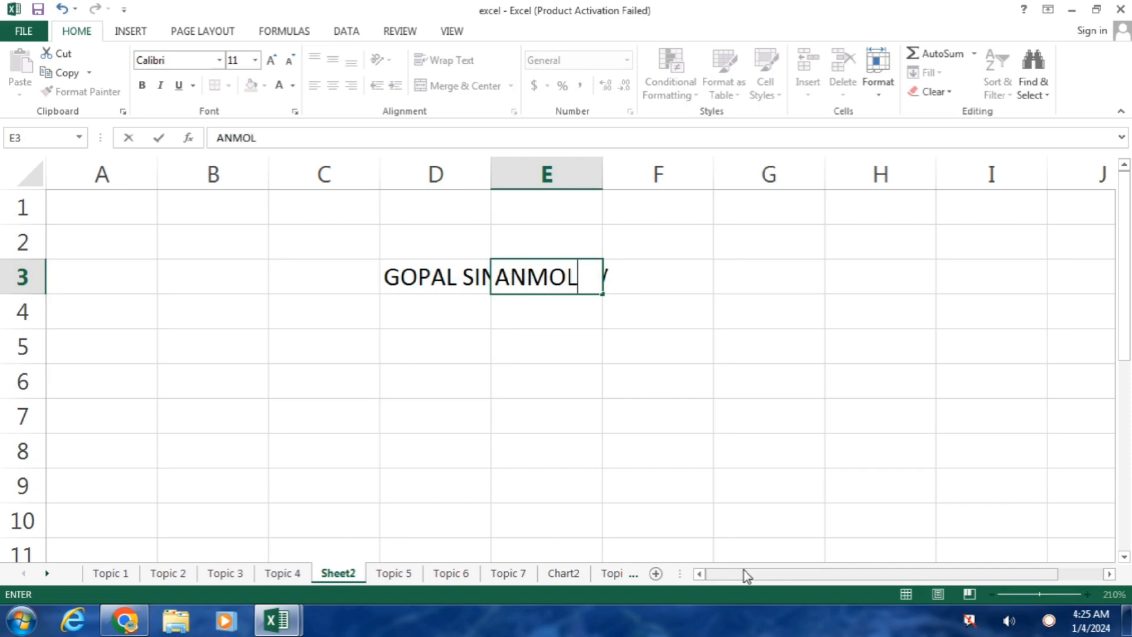
key("Return")
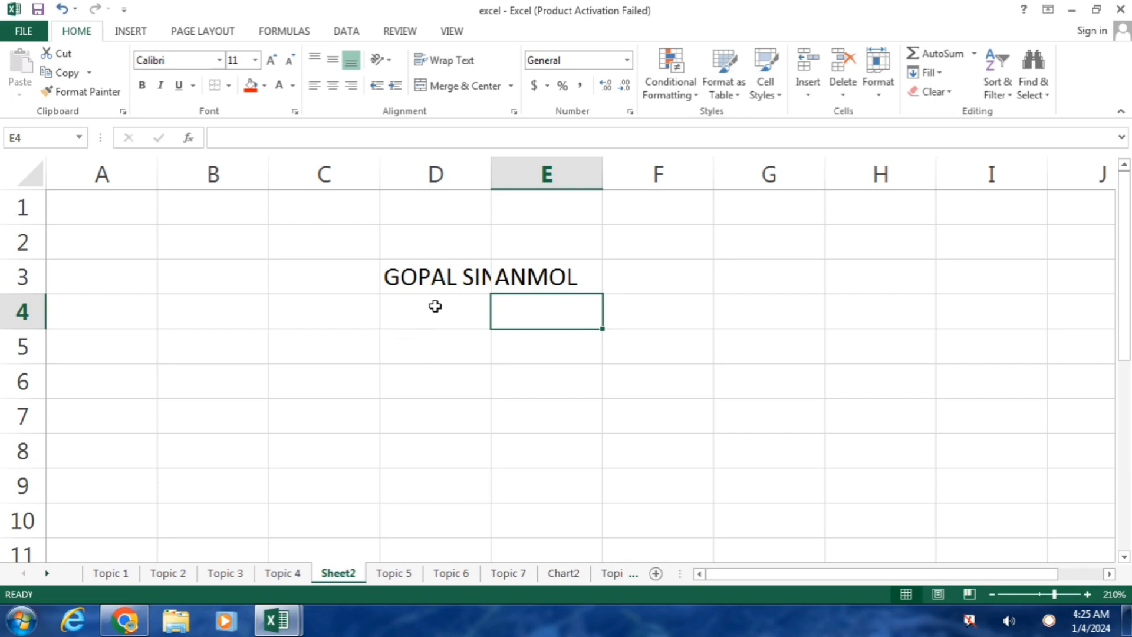
Step: Widen column D so the full name in D3 fits
left_click(427, 272)
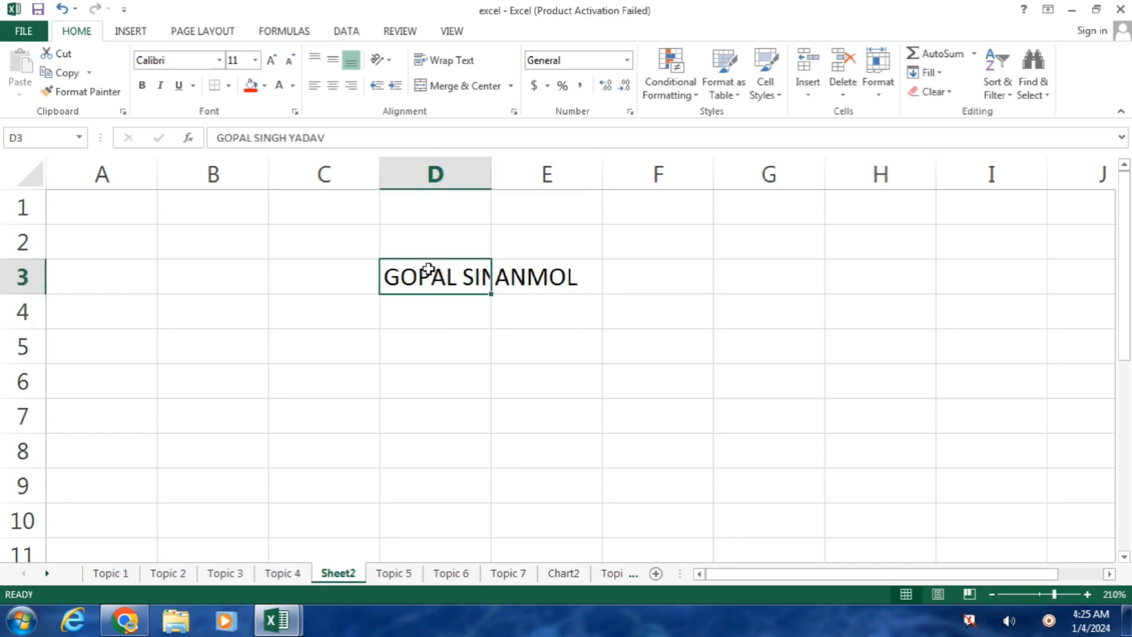
left_click_drag(491, 172, 577, 172)
left_click(575, 172)
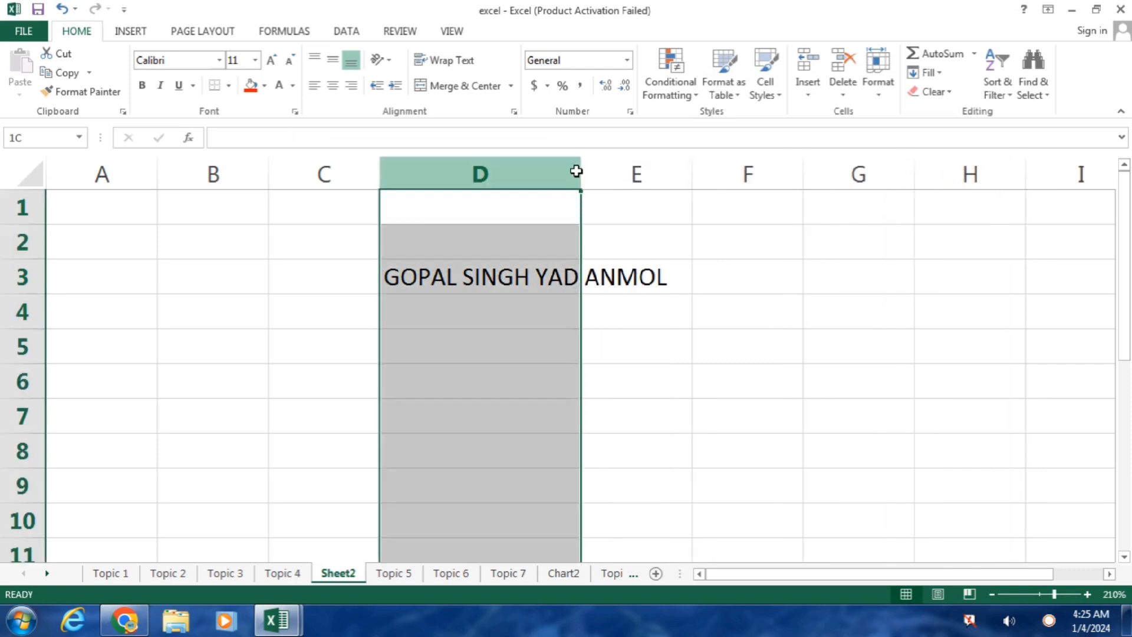
left_click(543, 273)
left_click_drag(581, 172, 628, 172)
left_click(519, 372)
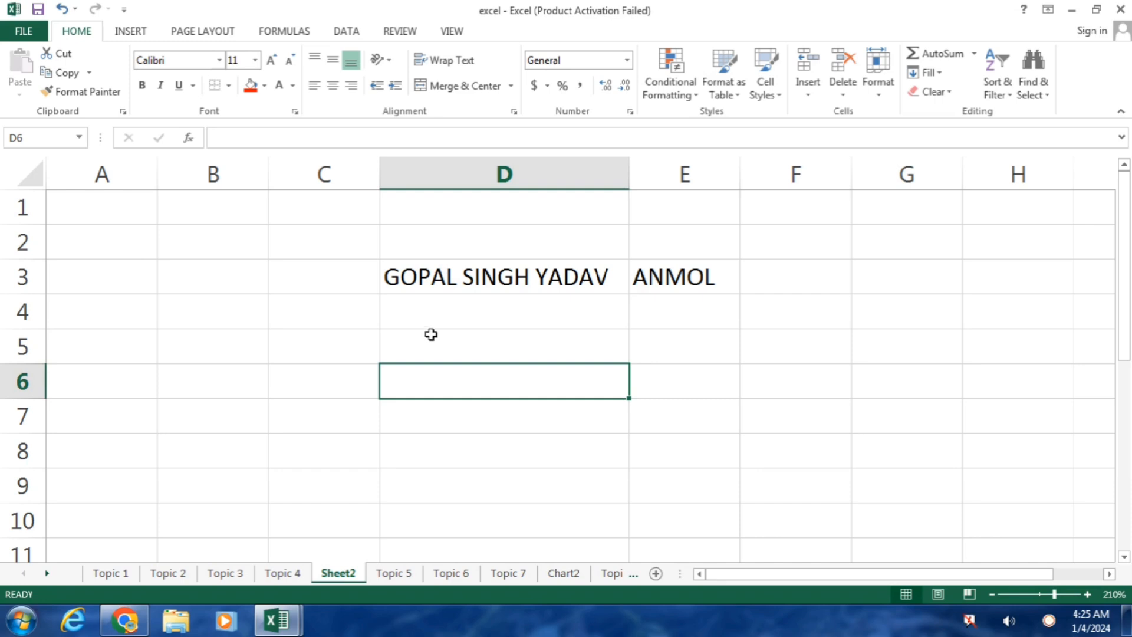
Step: Undo the column widening and the second name entered in E3
key("ctrl+z")
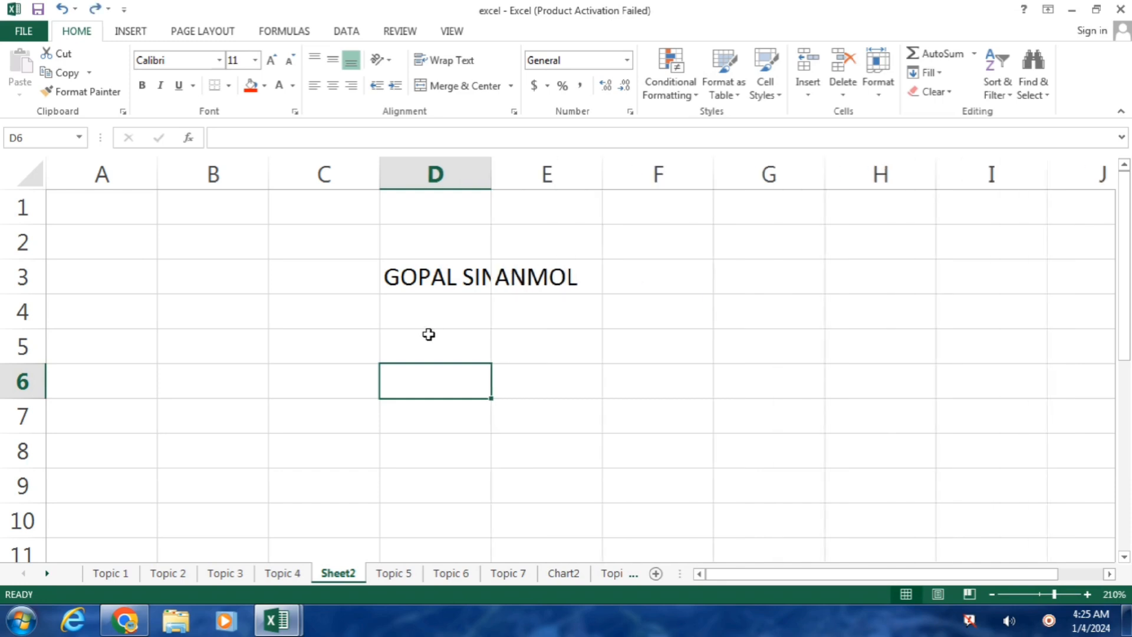
key("ctrl+z")
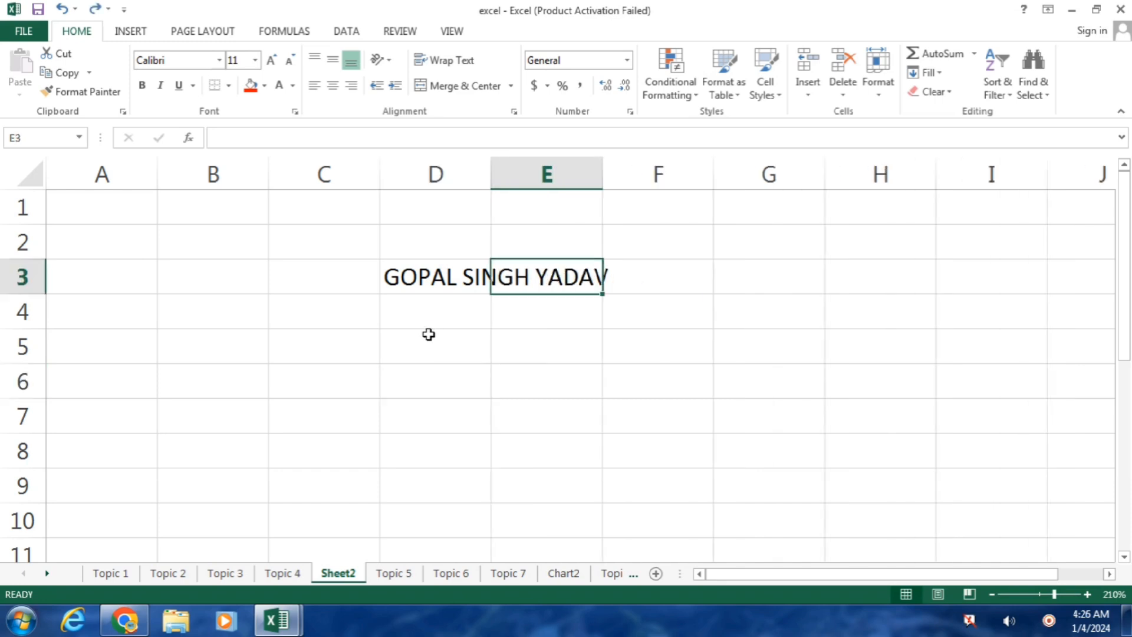
left_click(563, 335)
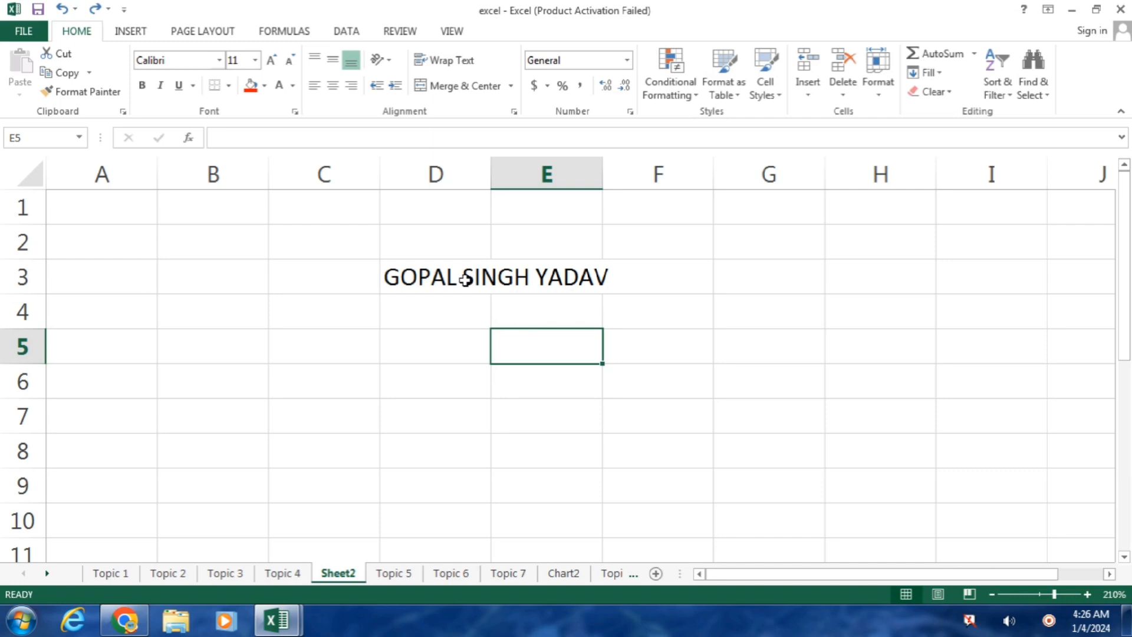
Step: Apply Wrap Text to D3 so the full name fits on three lines within column D
left_click(429, 287)
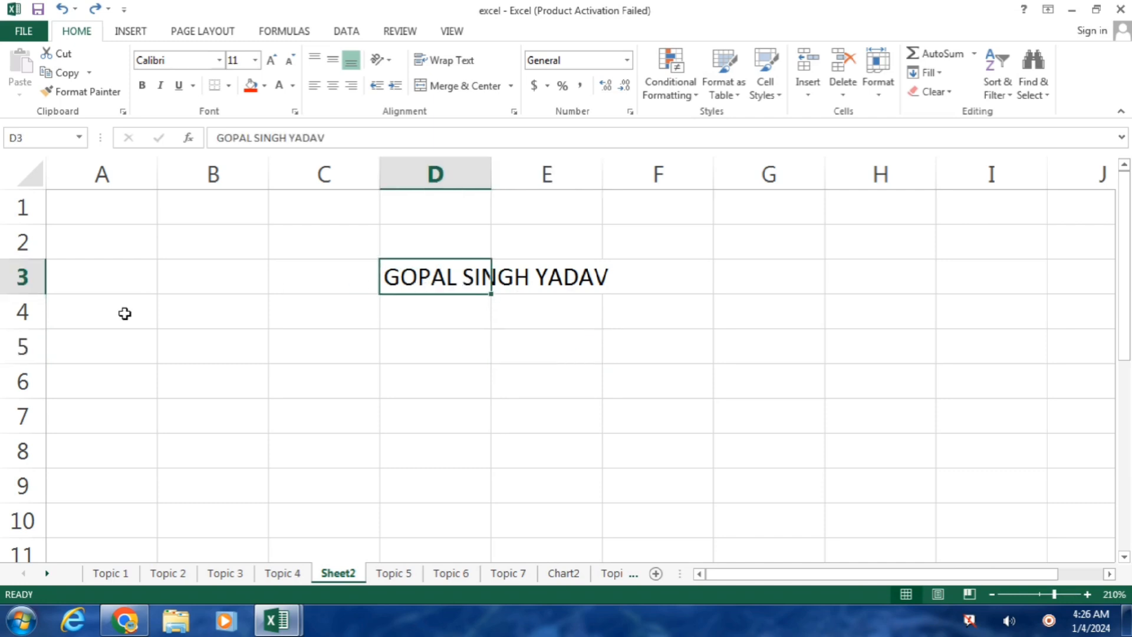
left_click_drag(30, 295, 35, 416)
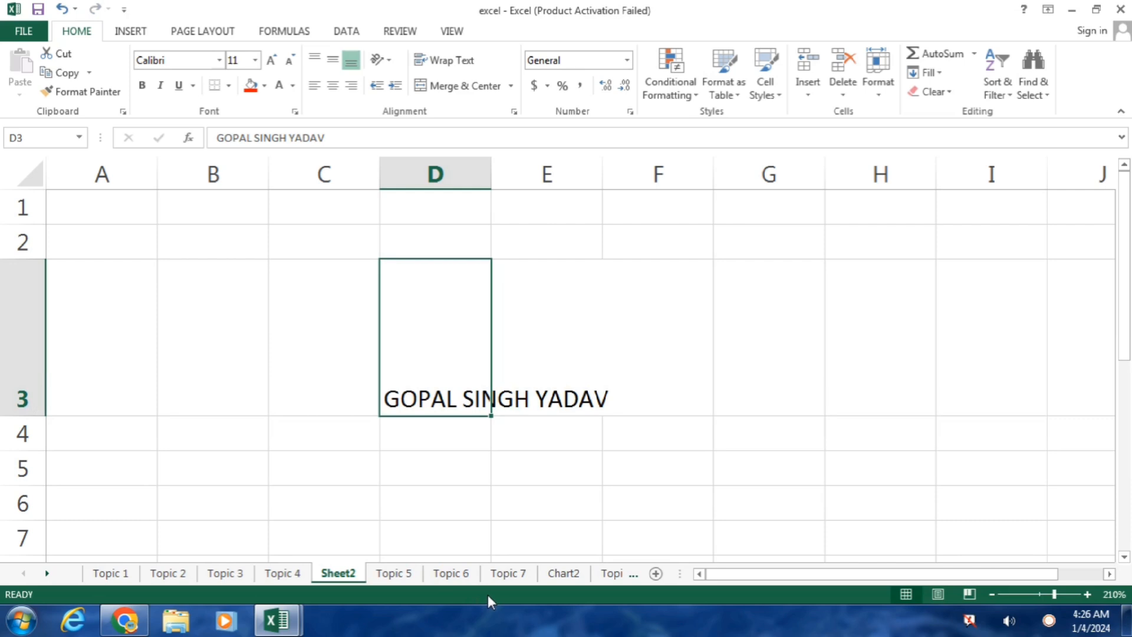
key("ctrl+z")
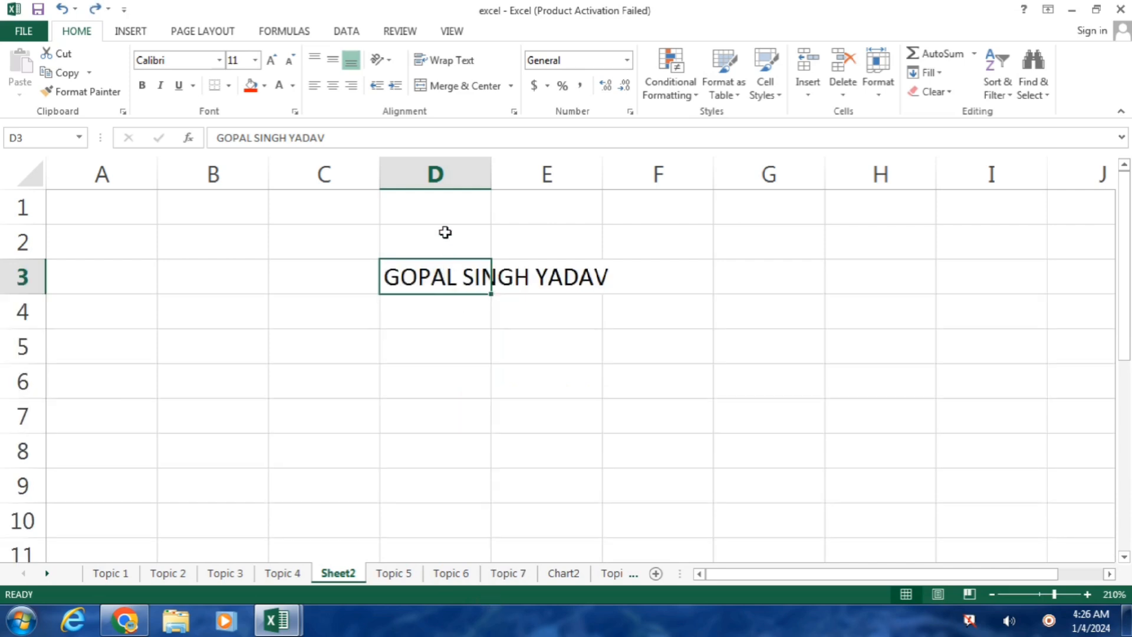
left_click(446, 60)
left_click(775, 516)
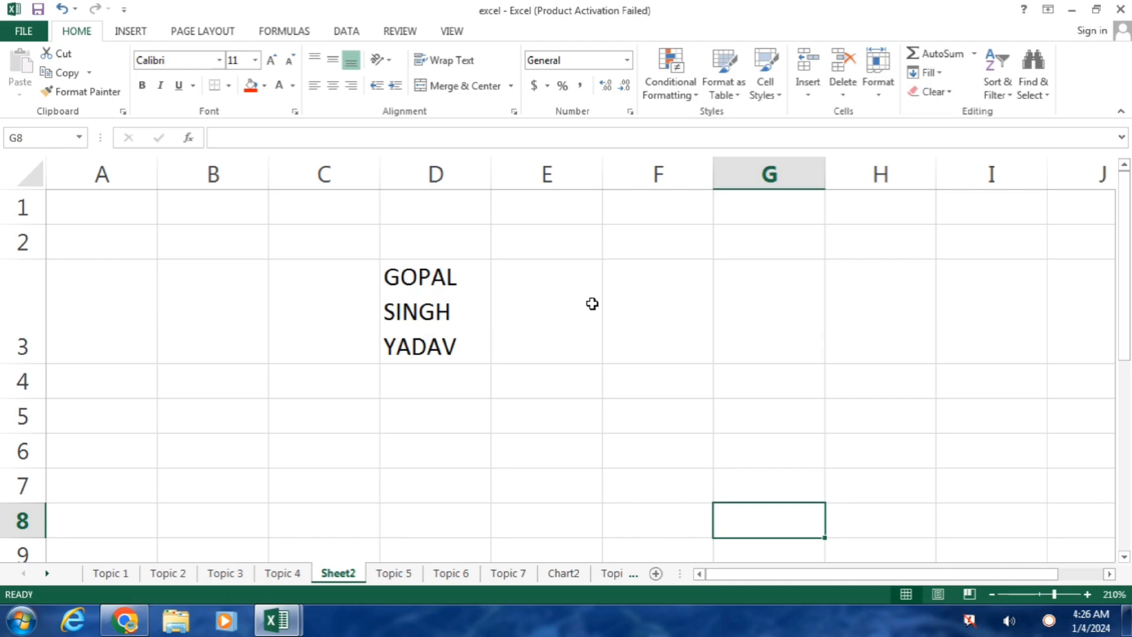
Step: On Topic 5, merge and centre cells G7 and H7 as a trial
left_click(380, 573)
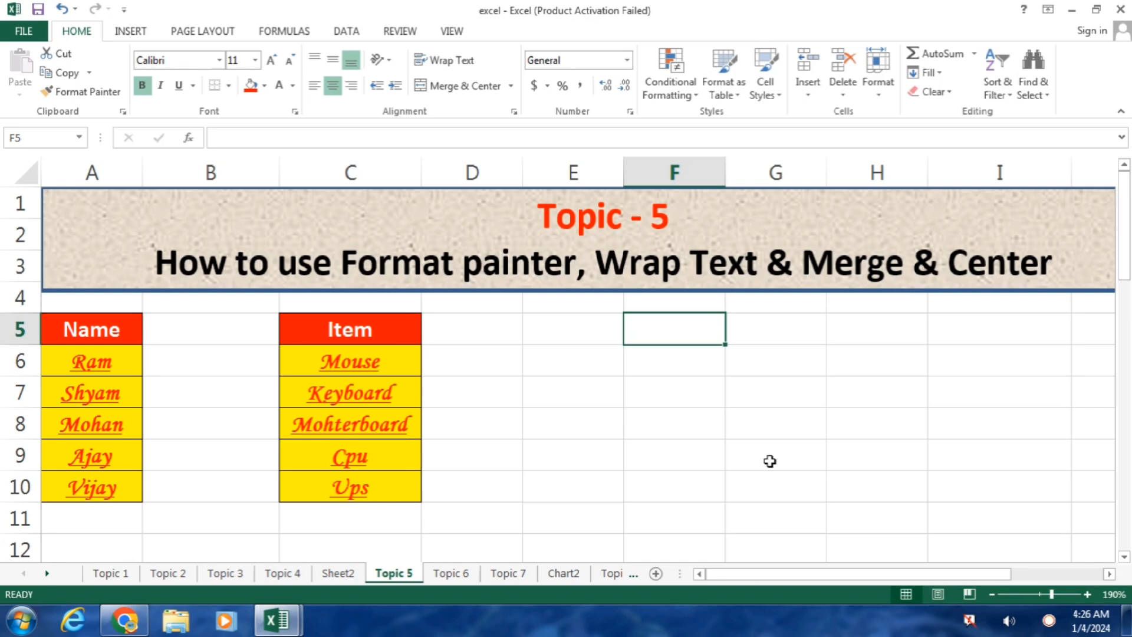
left_click(772, 394)
left_click(899, 385)
left_click(822, 396)
left_click(908, 389)
left_click_drag(766, 397, 875, 393)
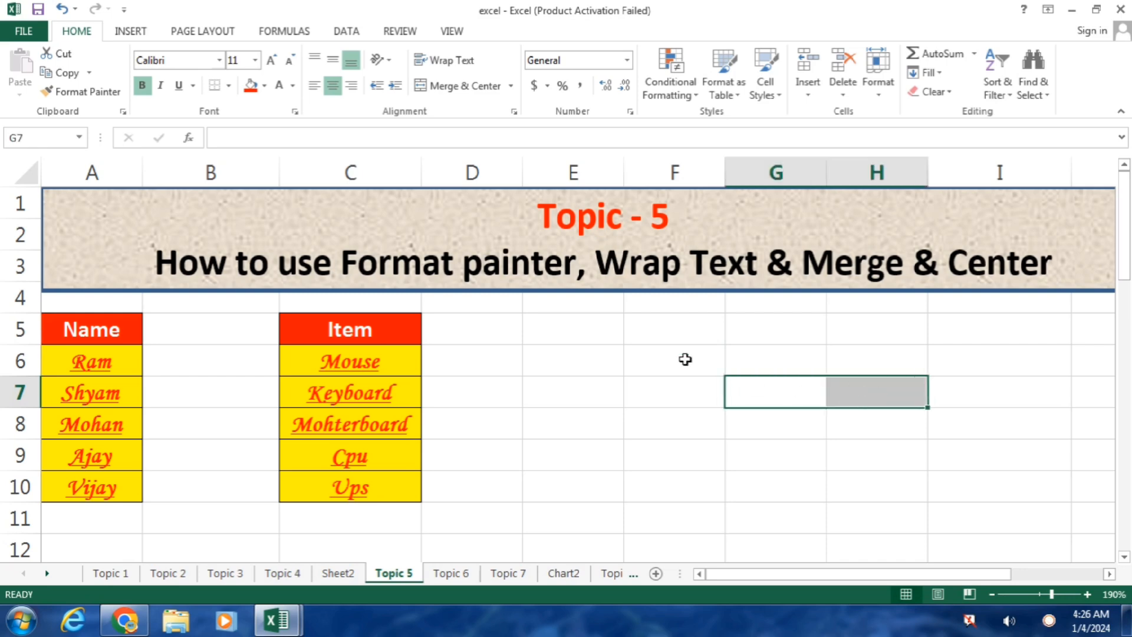
left_click(457, 86)
left_click(856, 455)
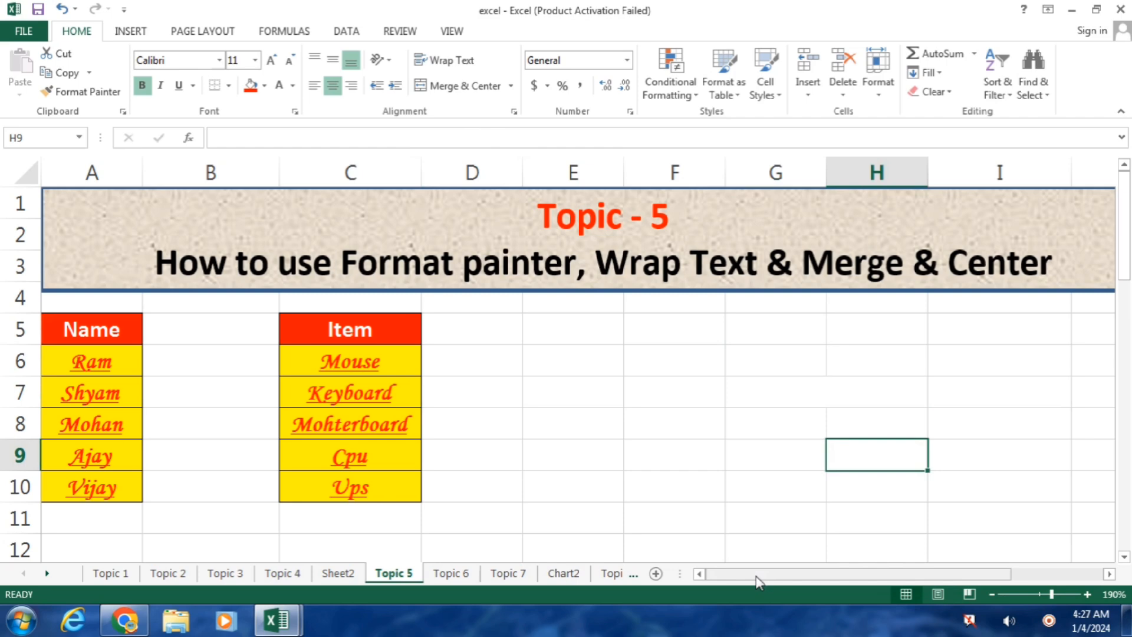
Step: Merge F6:I10 into one cell and enter NIT COMPUTER in it
left_click_drag(674, 369, 950, 472)
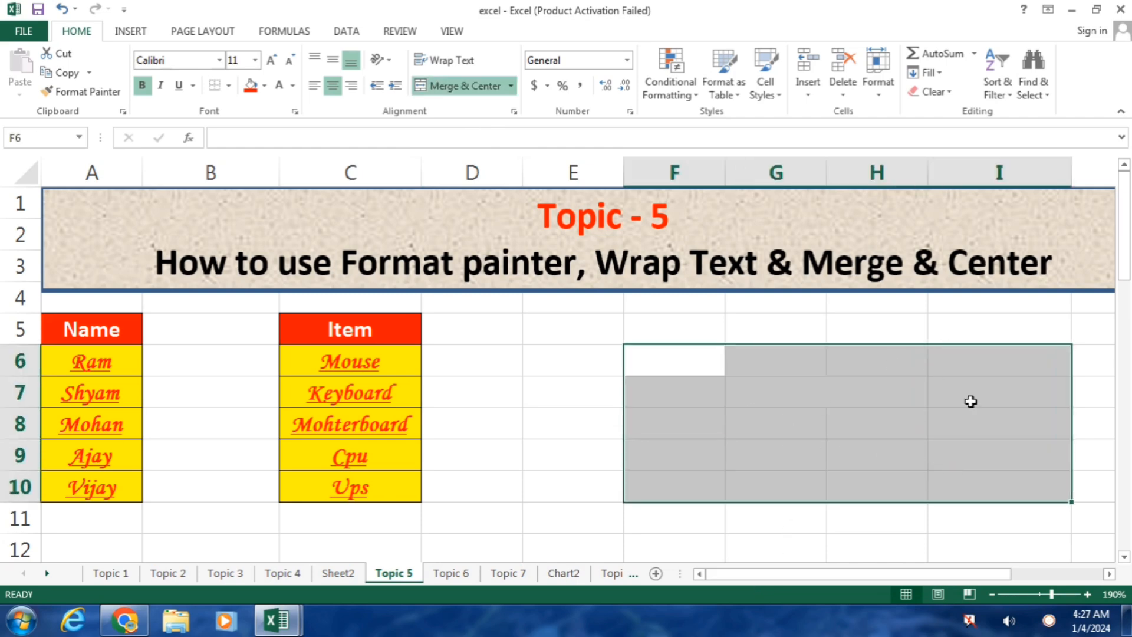
left_click(469, 87)
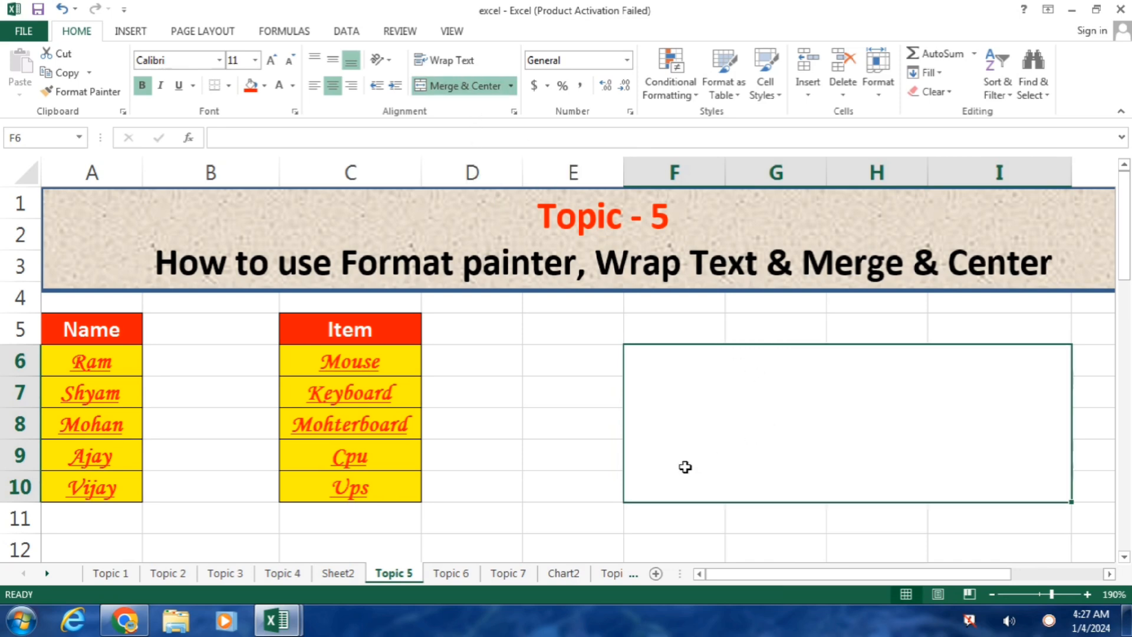
left_click(548, 522)
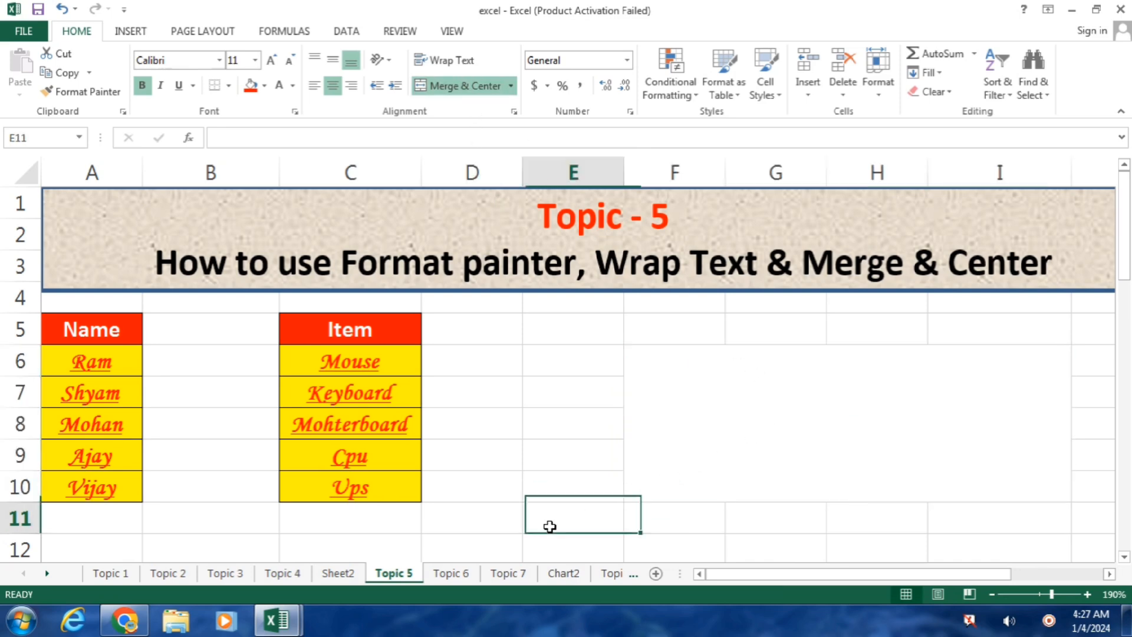
left_click(766, 436)
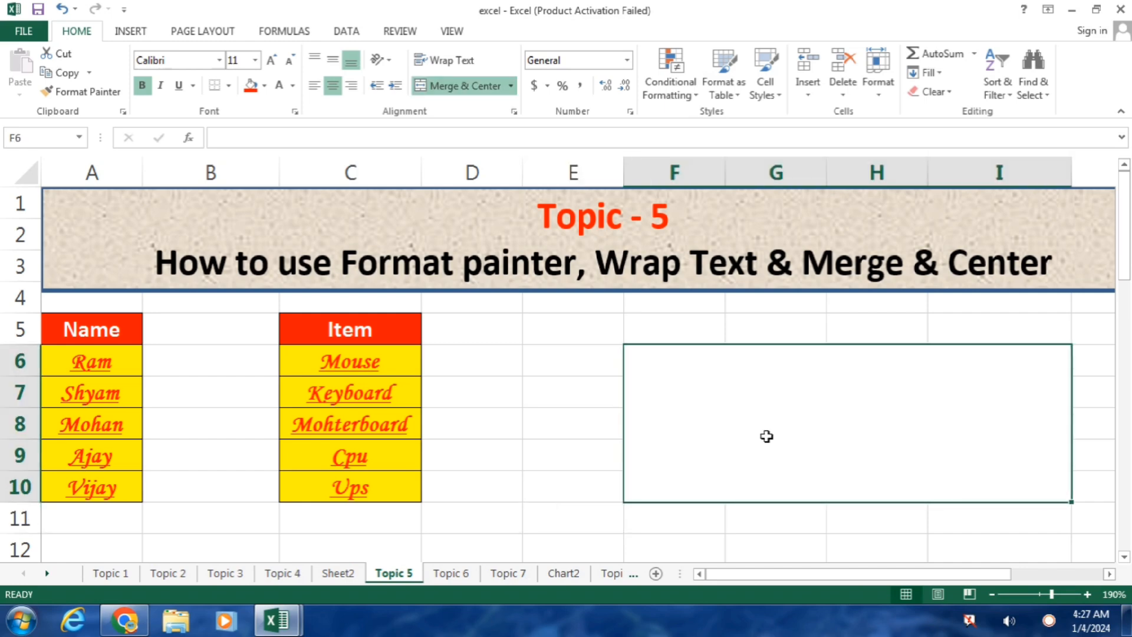
type("NIT COMPUTER")
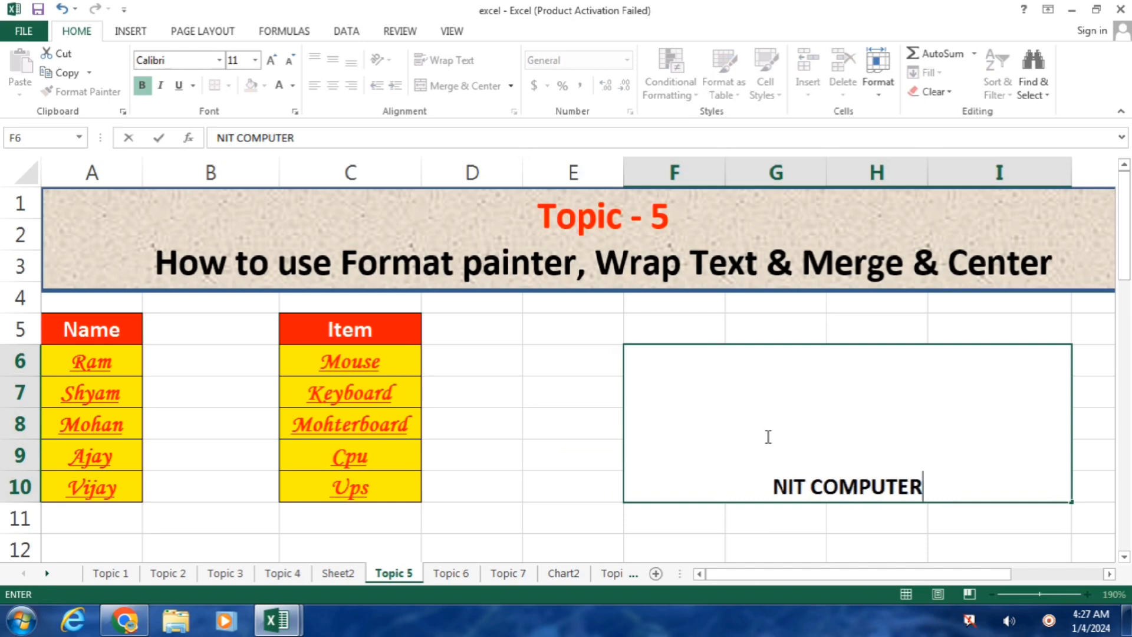
key("Return")
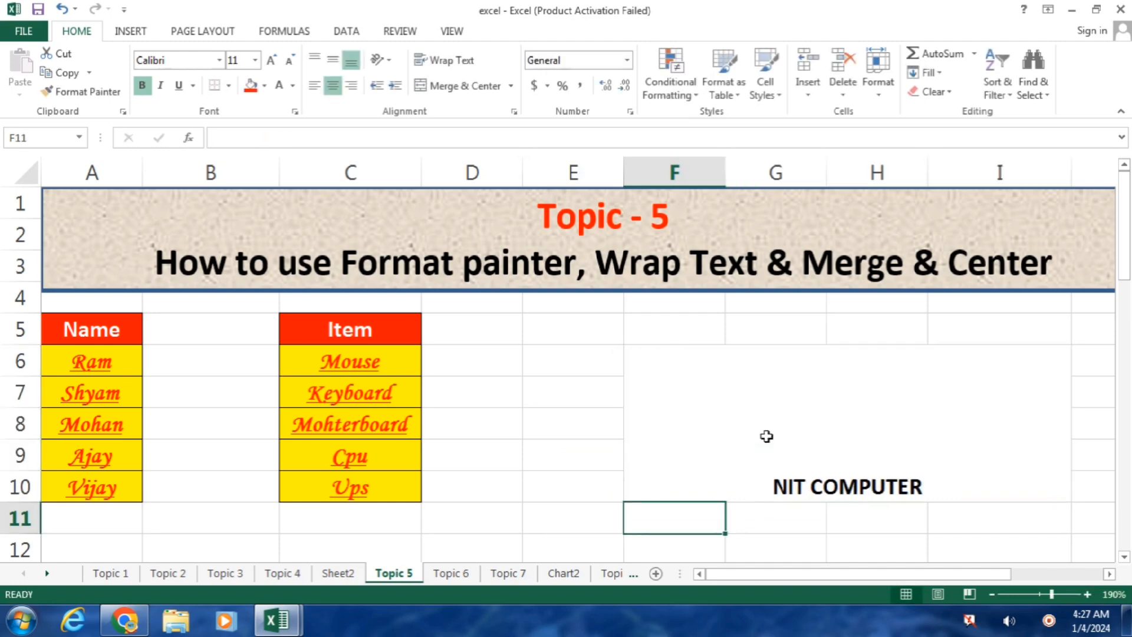
key("Up")
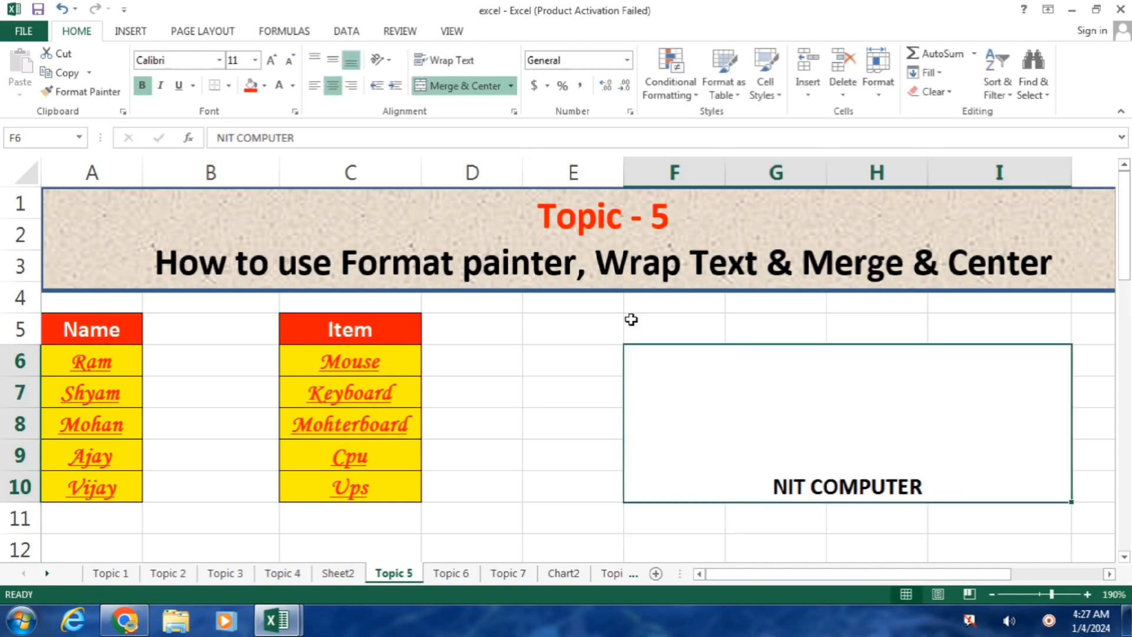
Step: Middle-align NIT COMPUTER, enlarge its font six steps, then go to Topic 3
left_click(332, 62)
left_click(314, 59)
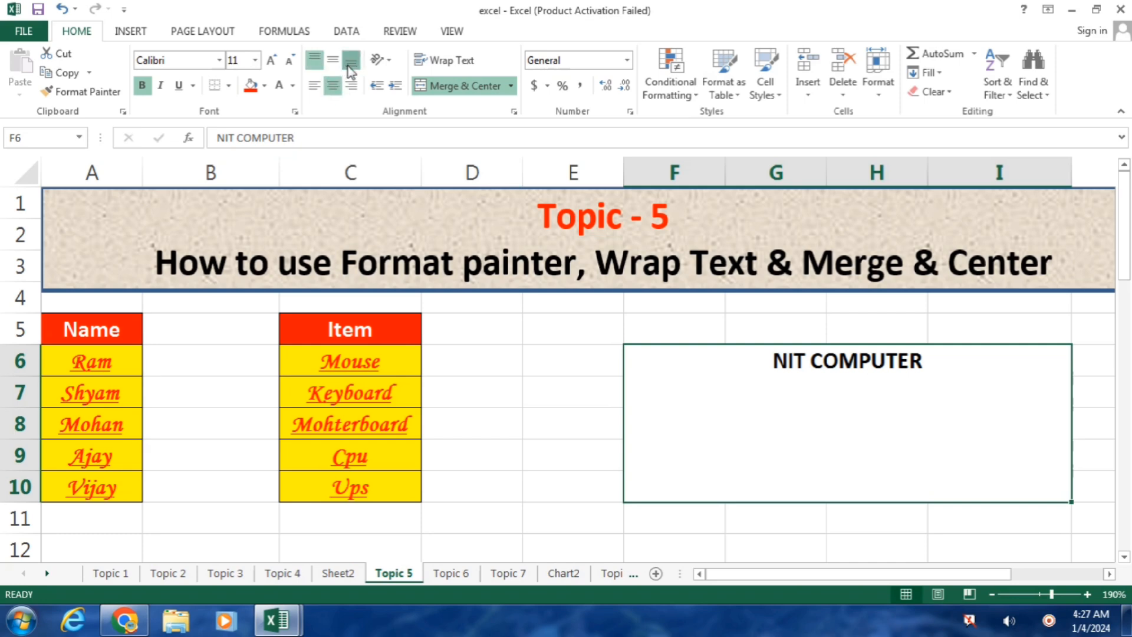
left_click(351, 62)
left_click(333, 60)
left_click(271, 60)
left_click(271, 60)
left_click(271, 60)
left_click(271, 60)
left_click(270, 60)
left_click(271, 60)
left_click(270, 60)
left_click(271, 60)
left_click(270, 60)
left_click(513, 365)
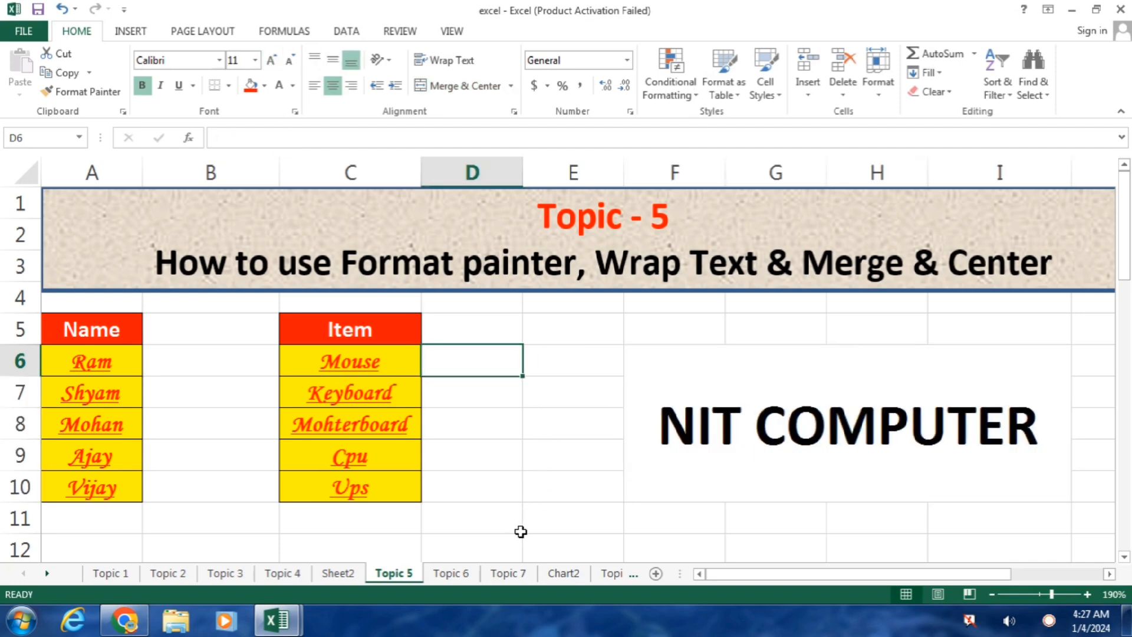
left_click(864, 369)
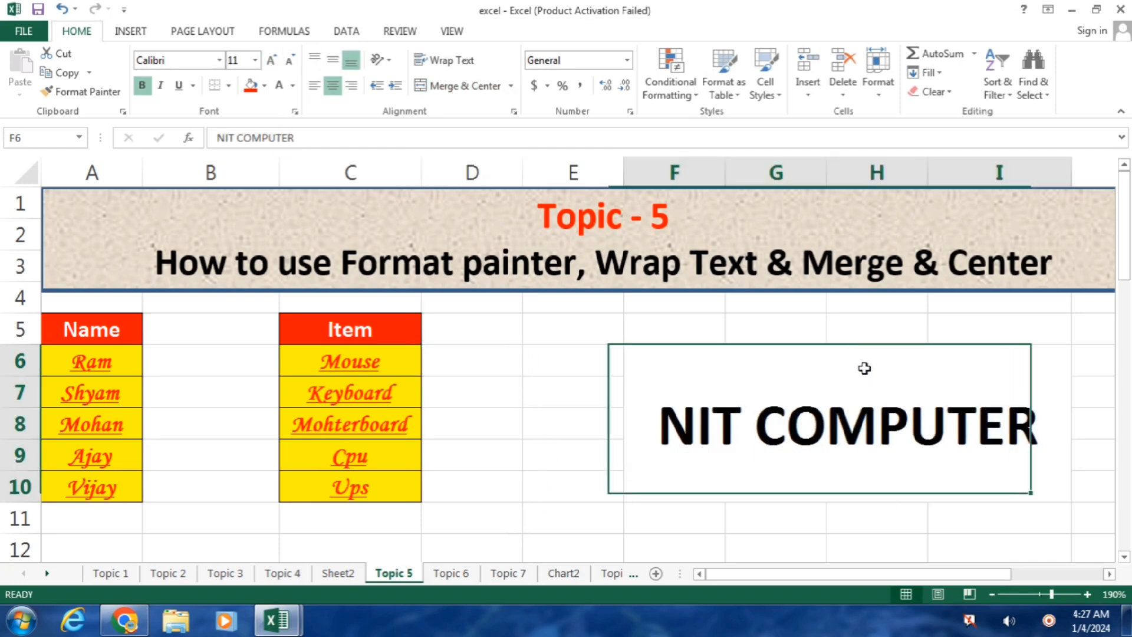
left_click(225, 573)
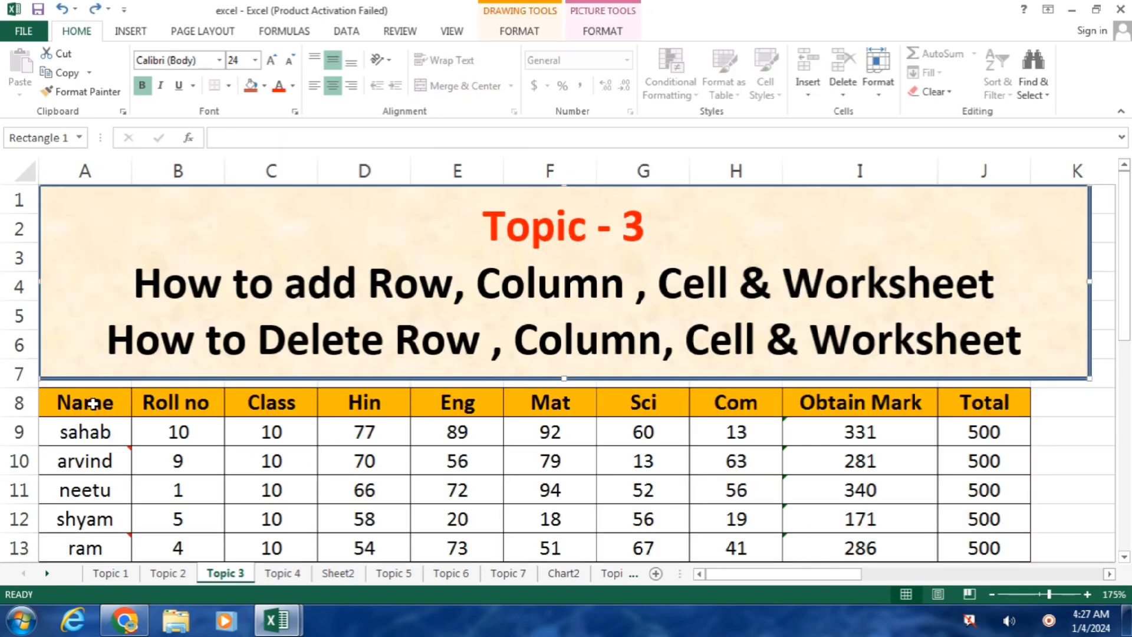
Step: Insert three blank rows at row 7 above the marks table
left_click_drag(1125, 305, 1126, 380)
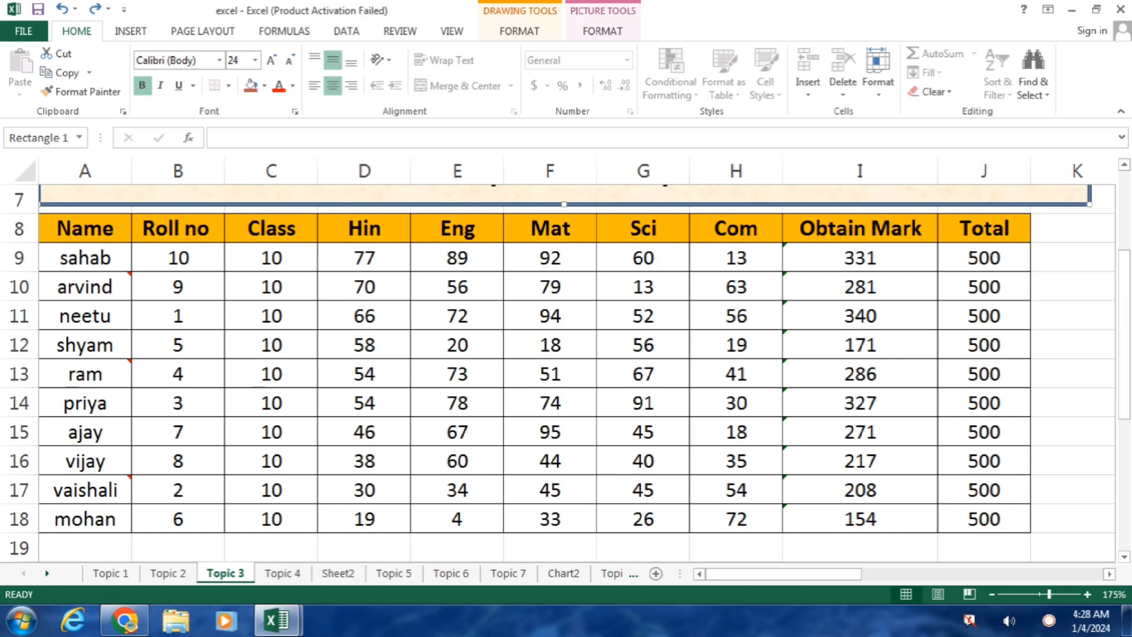
scroll(1127, 263, "up", 2)
left_click_drag(1128, 263, 1104, 246)
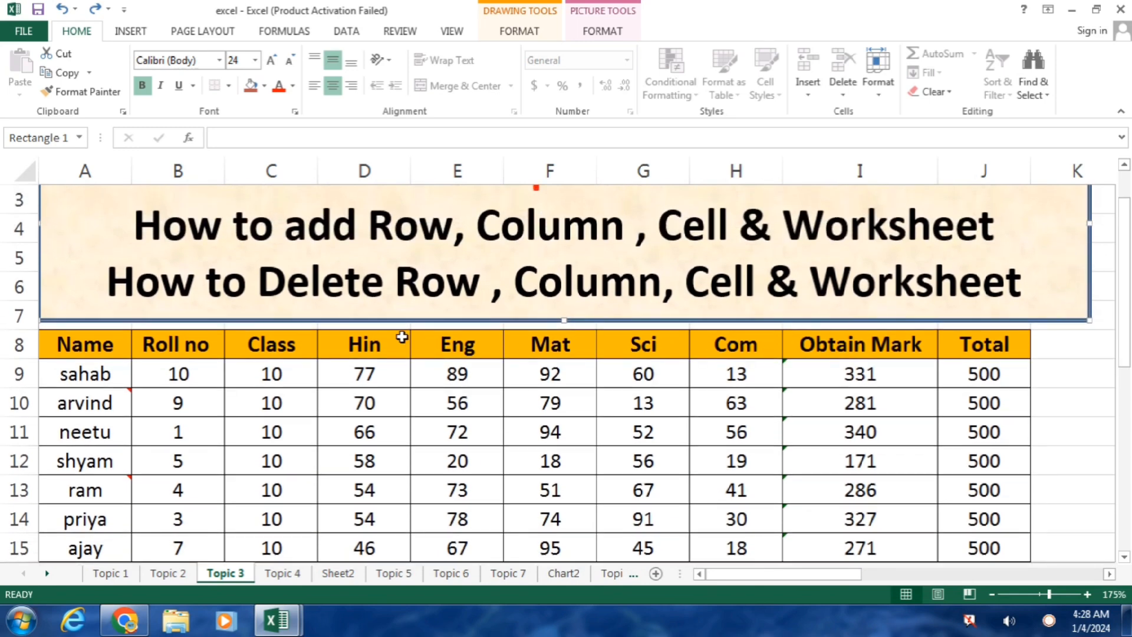
left_click(382, 326)
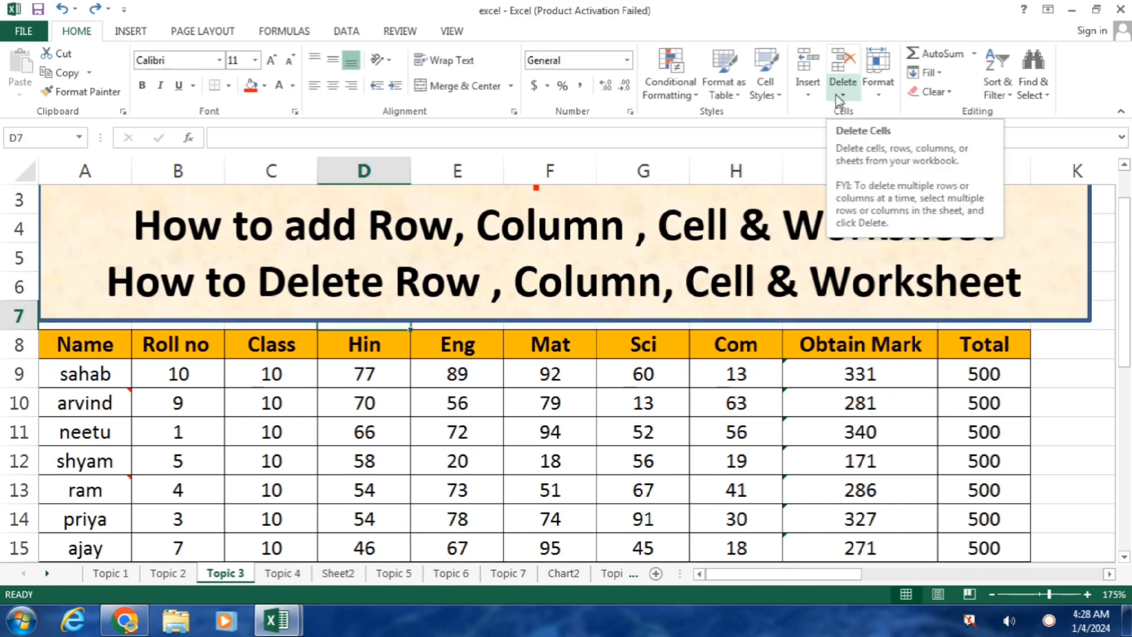
key("shift+space")
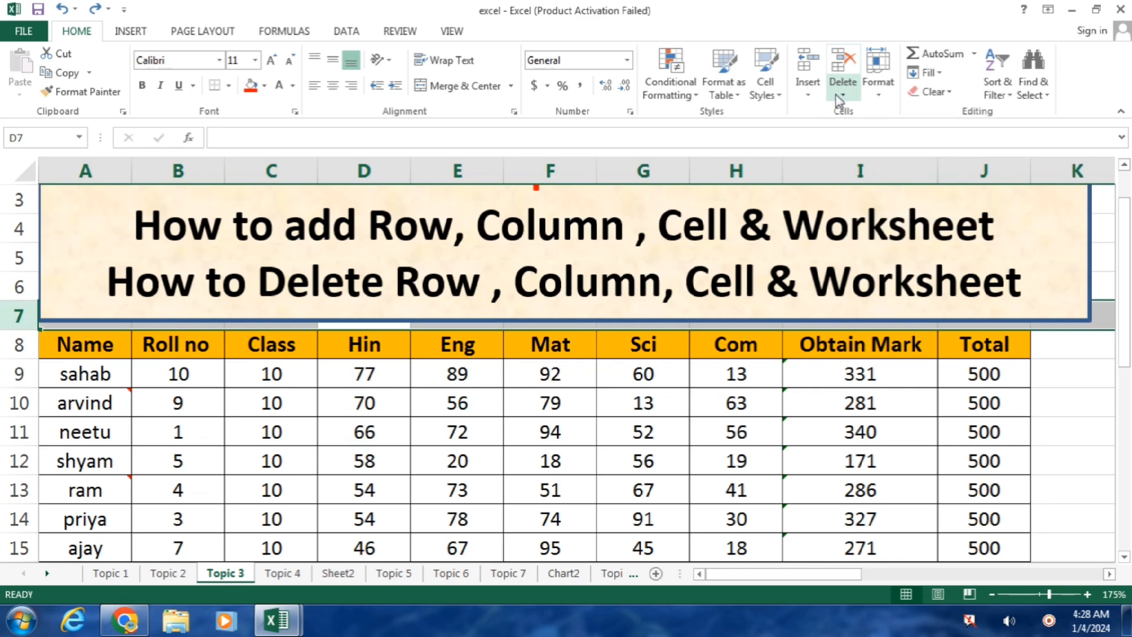
key("ctrl+shift+plus")
key("ctrl+shift+plus")
key("ctrl+shift+plus")
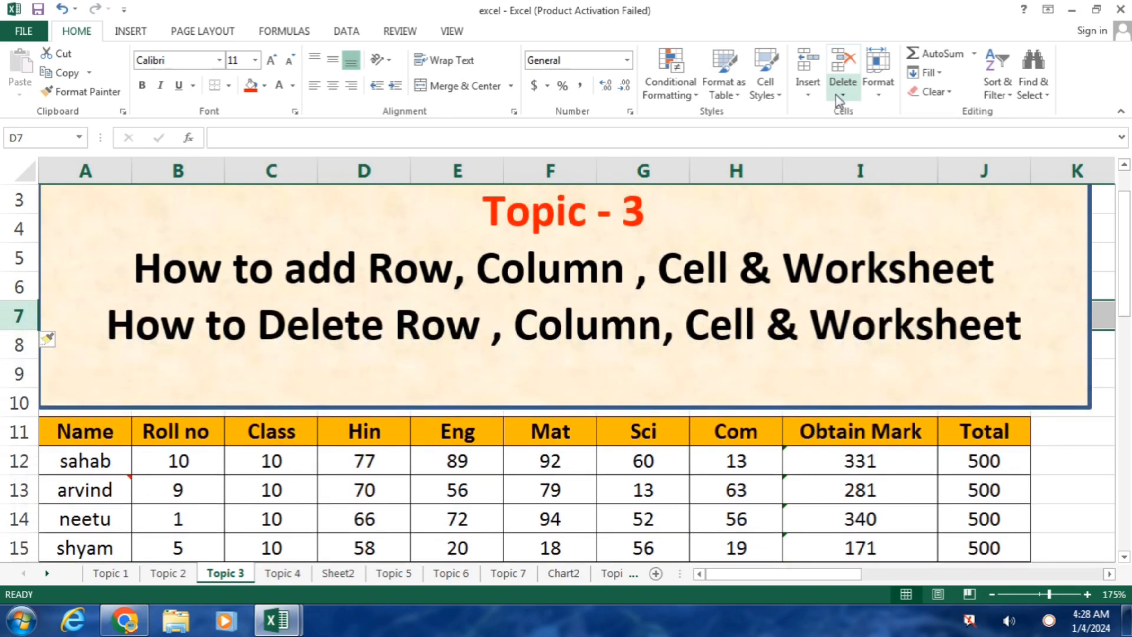
Step: Shrink the title box so its bottom edge ends at row 7
left_click(591, 377)
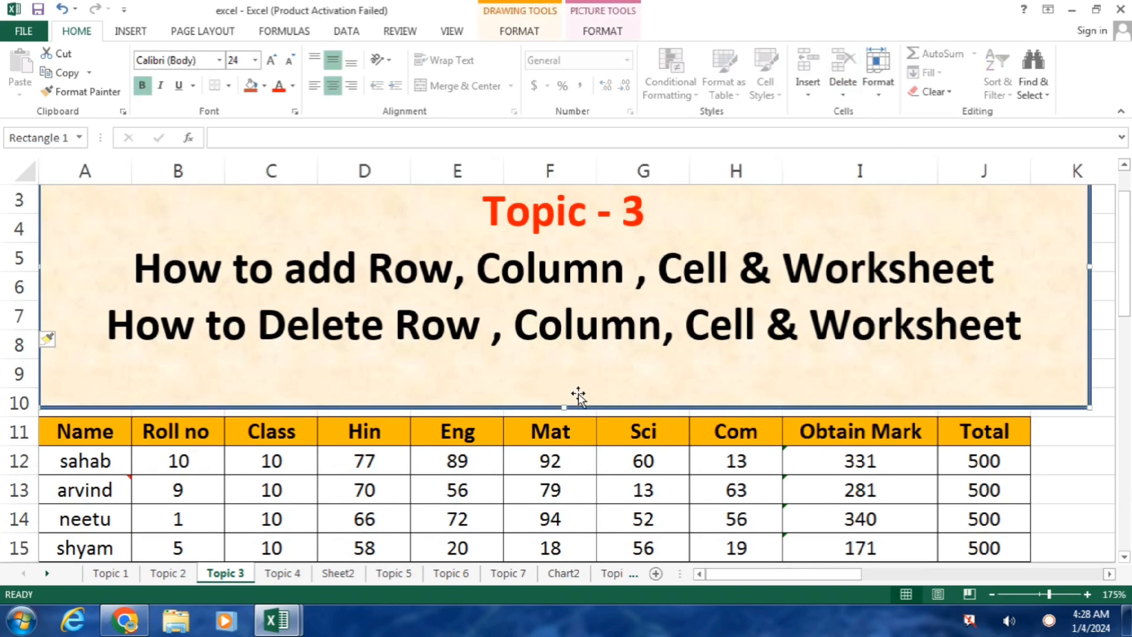
left_click_drag(564, 401, 547, 326)
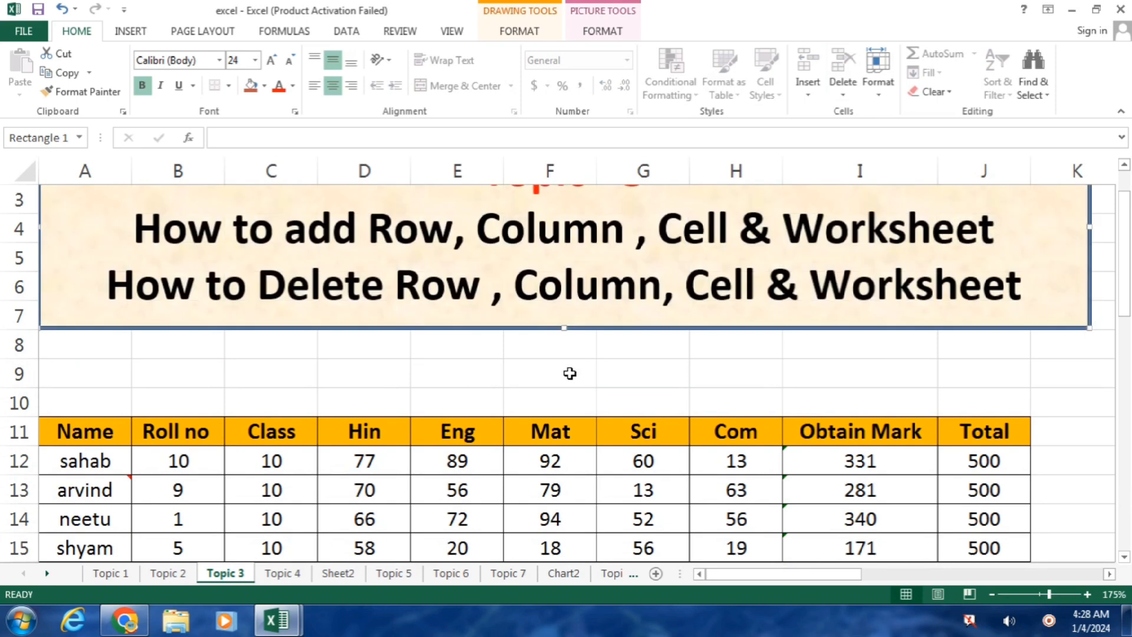
left_click(565, 369)
left_click(19, 345)
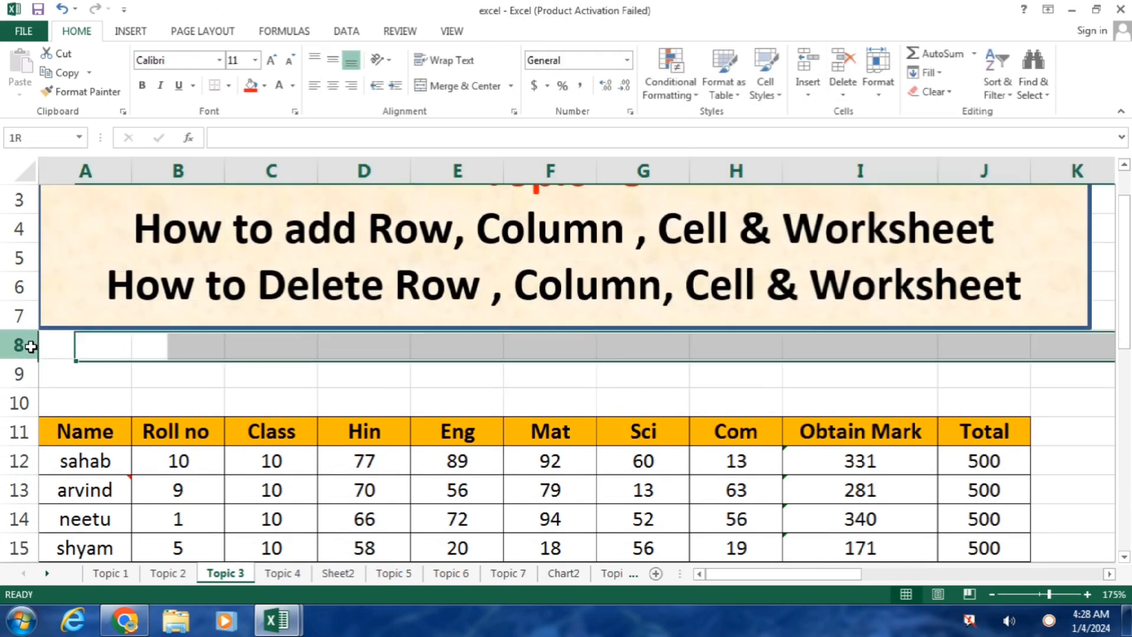
left_click(25, 374)
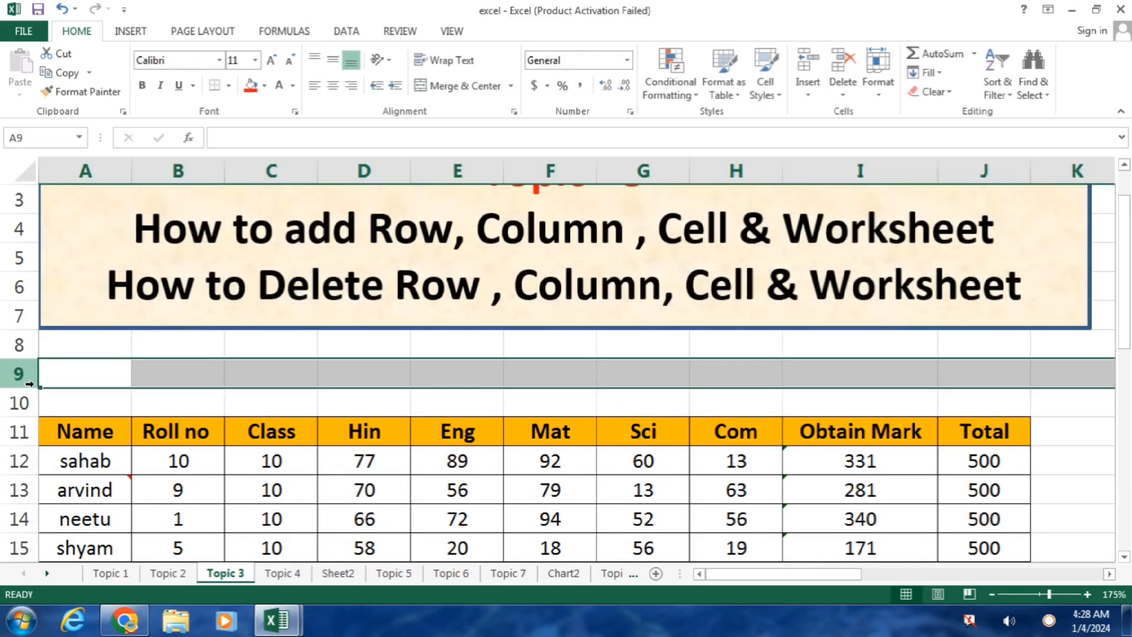
left_click(24, 401)
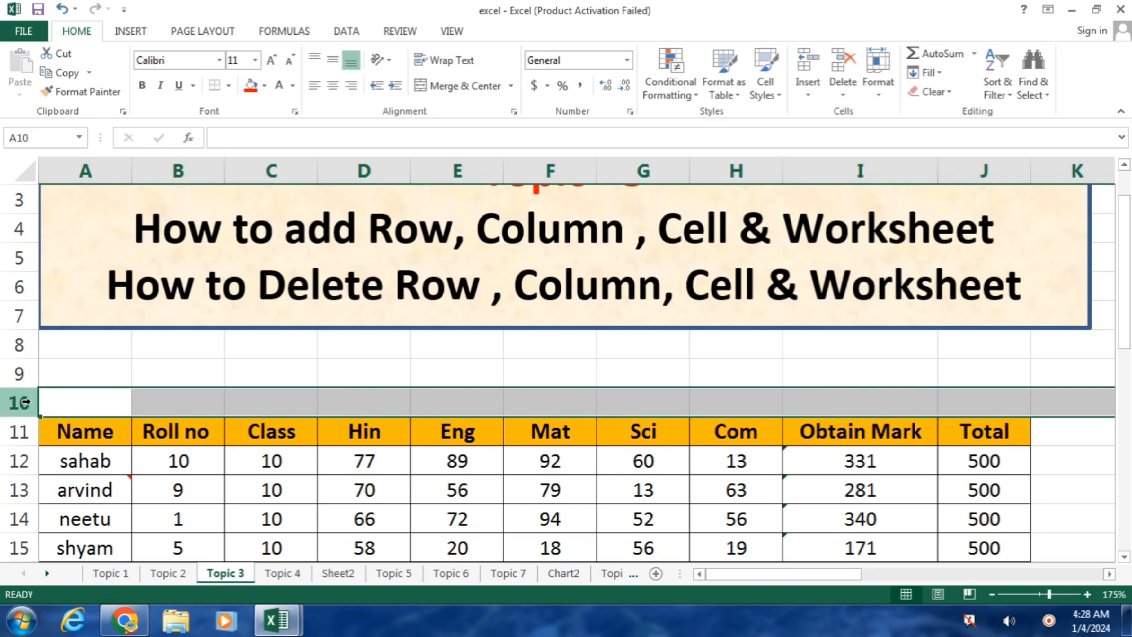
left_click_drag(1123, 274, 1123, 322)
left_click(983, 403)
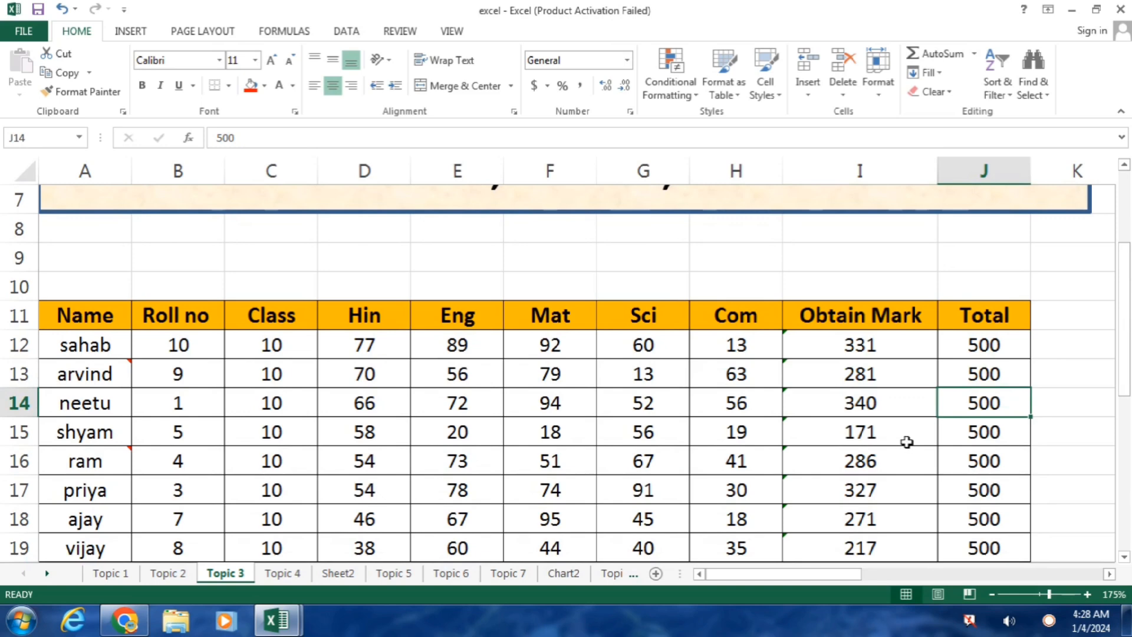
left_click_drag(86, 252, 965, 286)
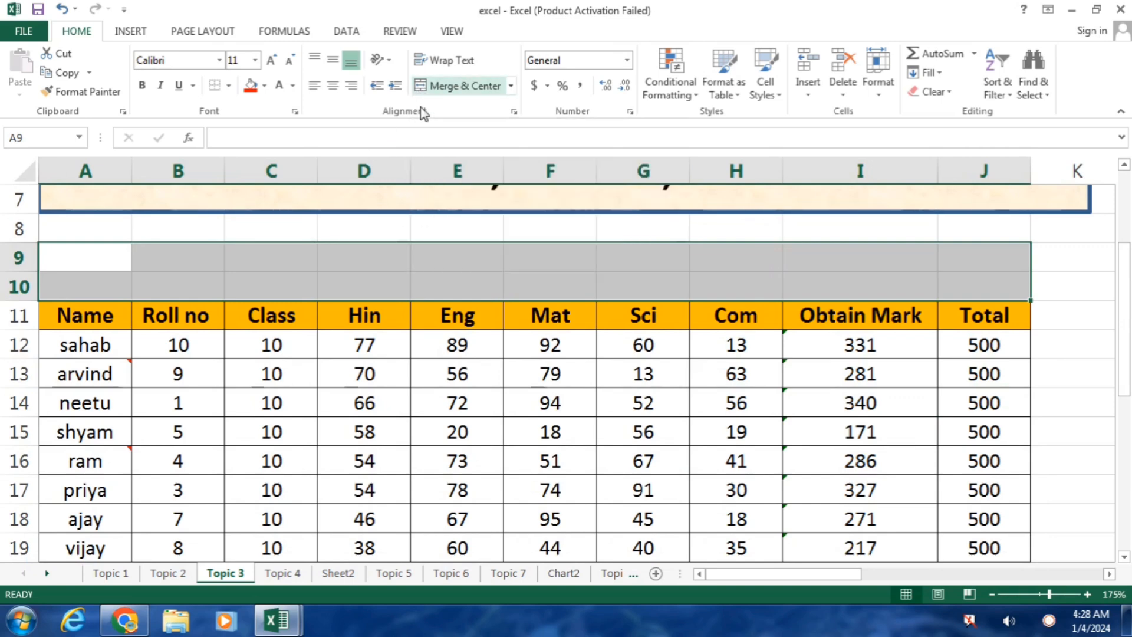
left_click(452, 281)
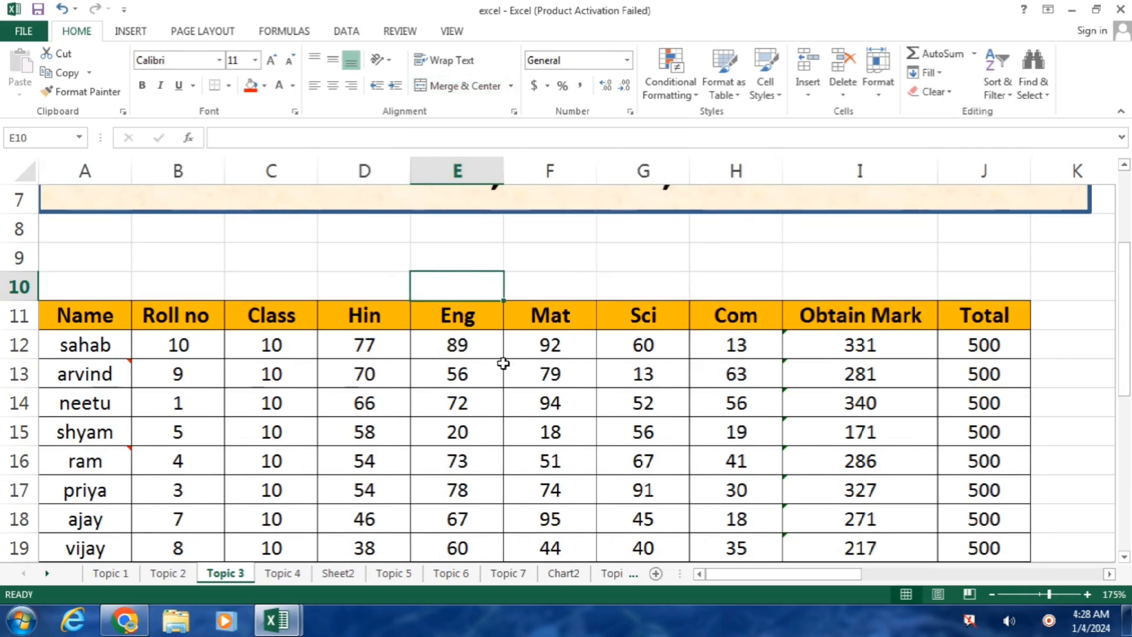
type("MARKSHEET")
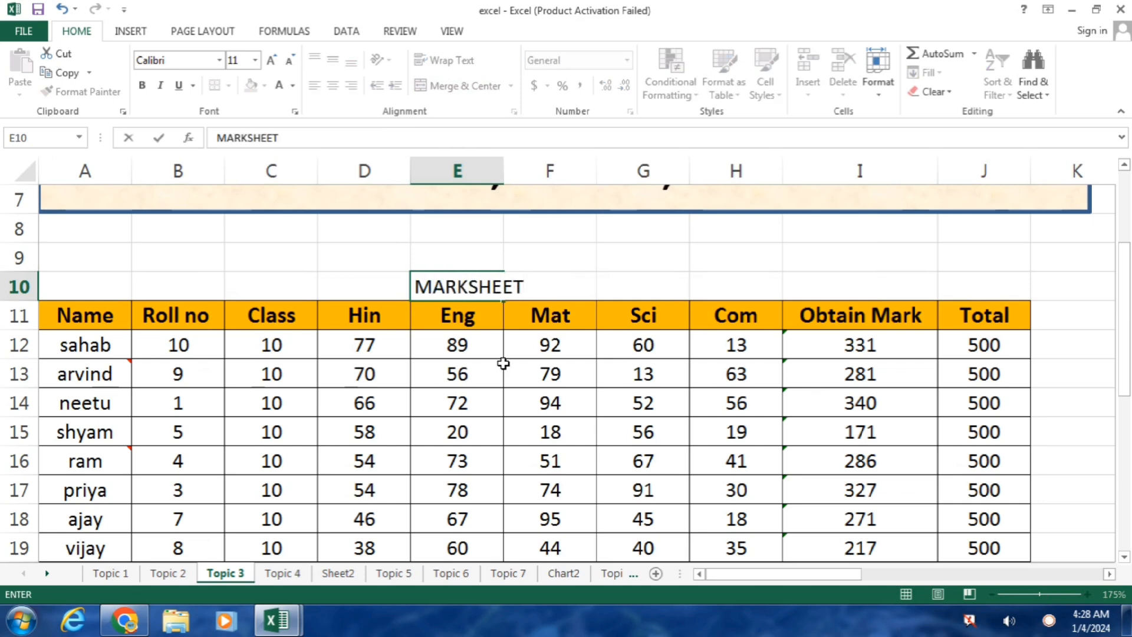
key("Return")
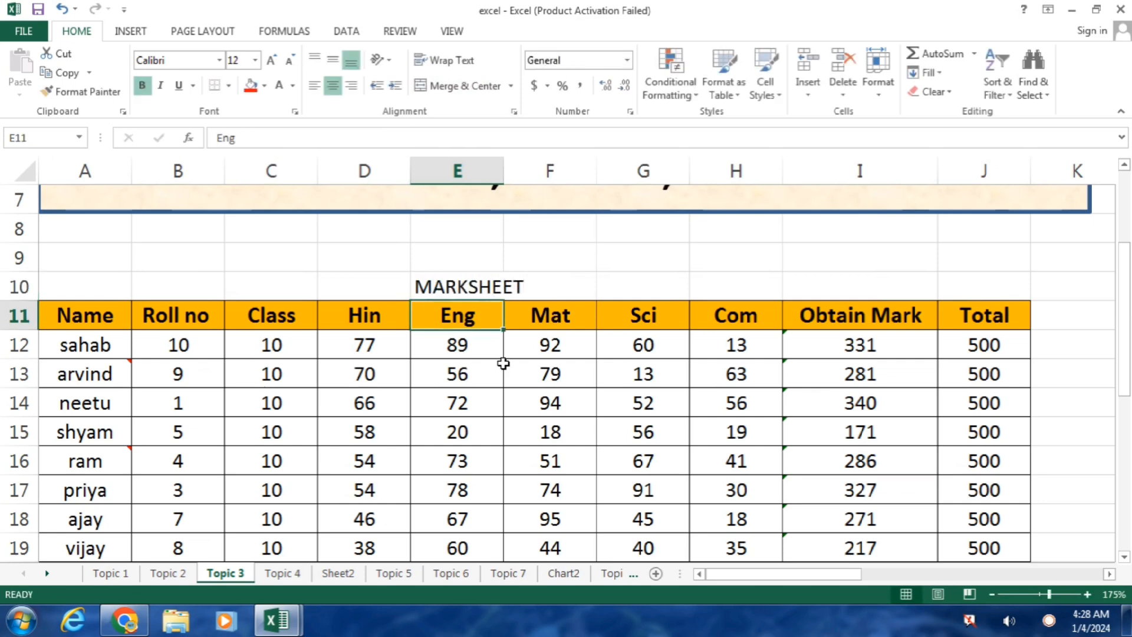
left_click(446, 287)
left_click(443, 467)
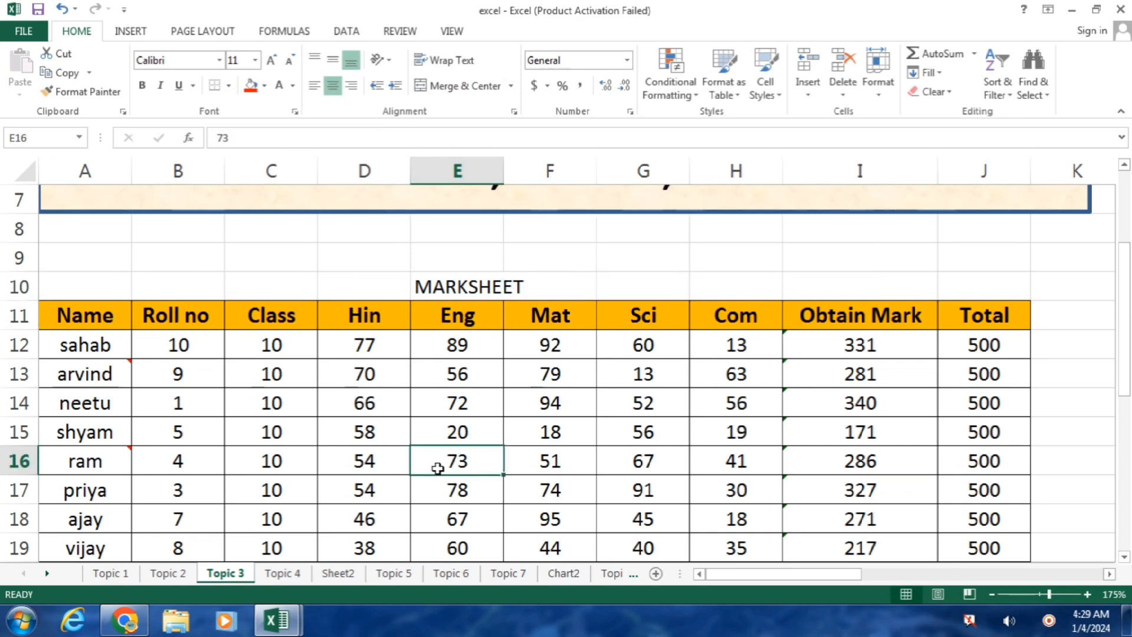
left_click(448, 287)
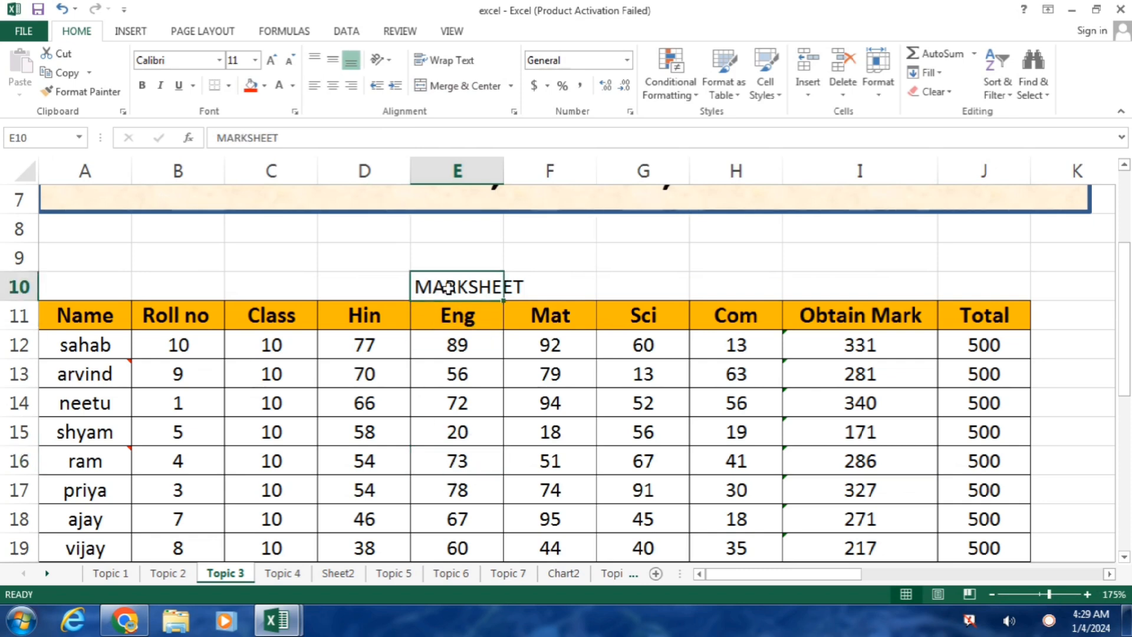
left_click(270, 60)
left_click(271, 60)
left_click(271, 60)
left_click(270, 60)
left_click(271, 60)
left_click(270, 60)
left_click(272, 62)
left_click(272, 62)
left_click(272, 61)
left_click(272, 62)
left_click(272, 62)
left_click(272, 61)
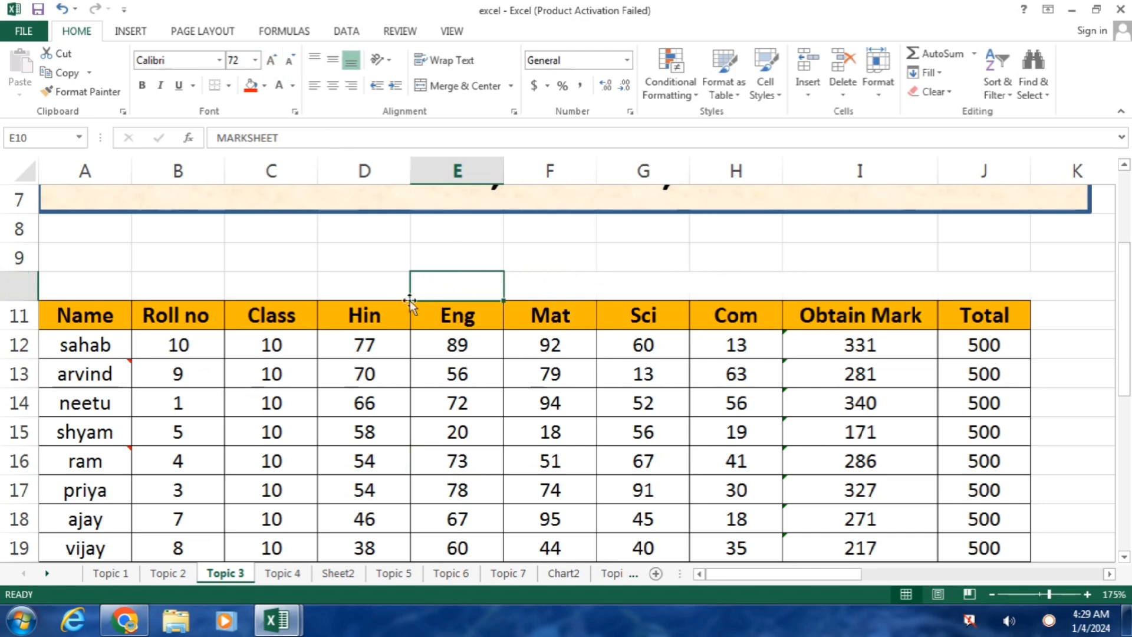
left_click(511, 407)
left_click(457, 284)
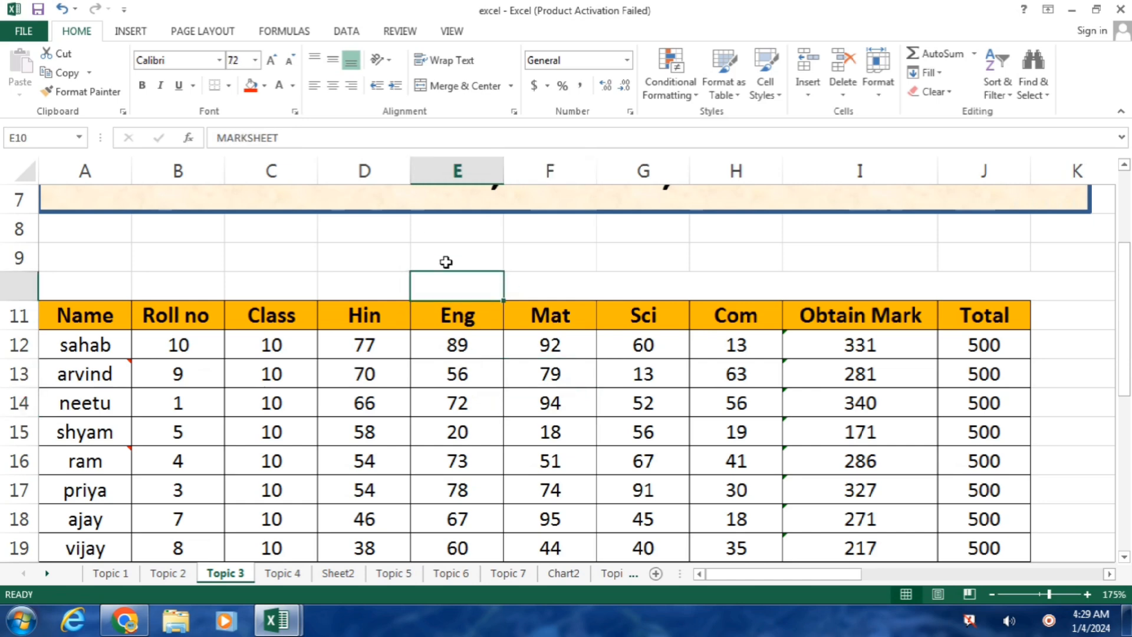
left_click(290, 62)
left_click(292, 64)
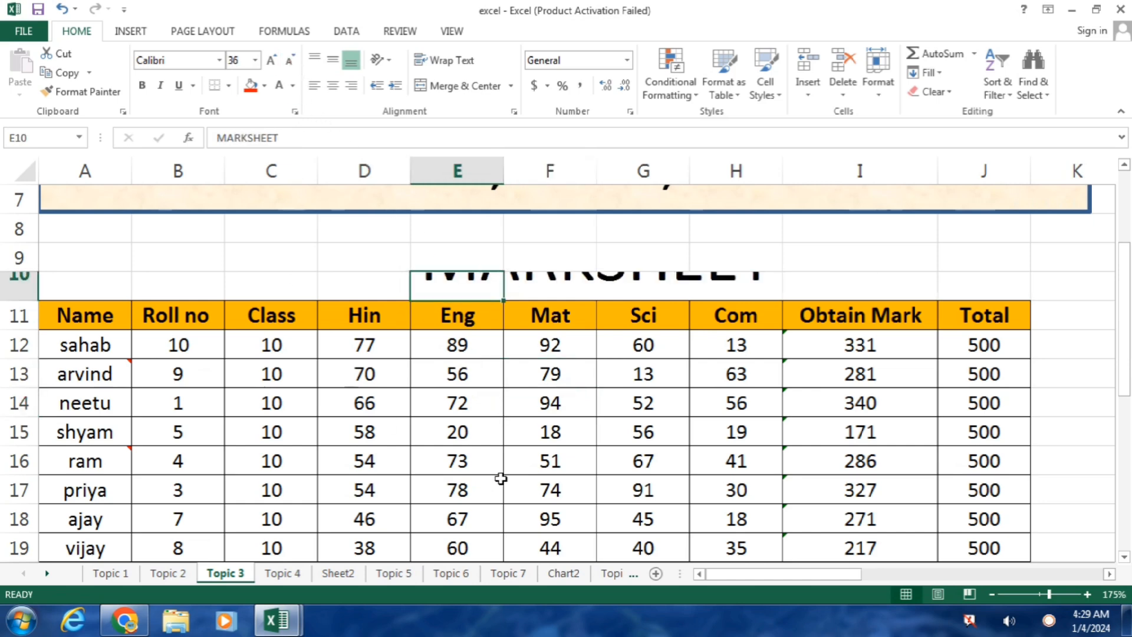
left_click(514, 465)
left_click(477, 282)
key("Delete")
Step: Merge and centre A9:J10 and enter the heading MARKSHEET
left_click(112, 255)
left_click_drag(111, 254, 999, 282)
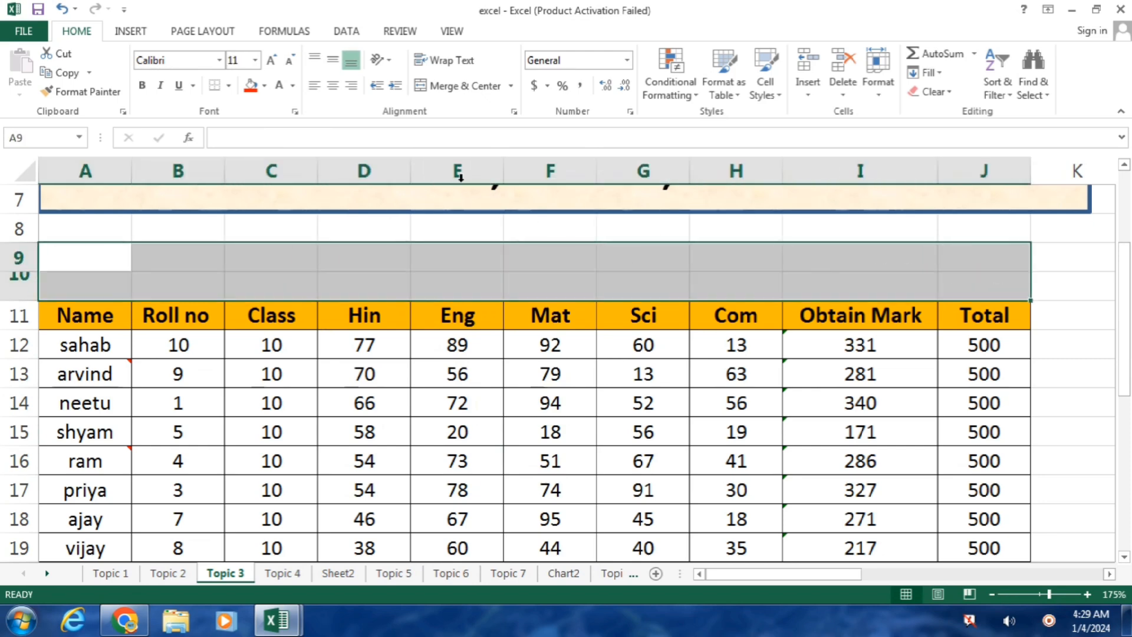
left_click(459, 86)
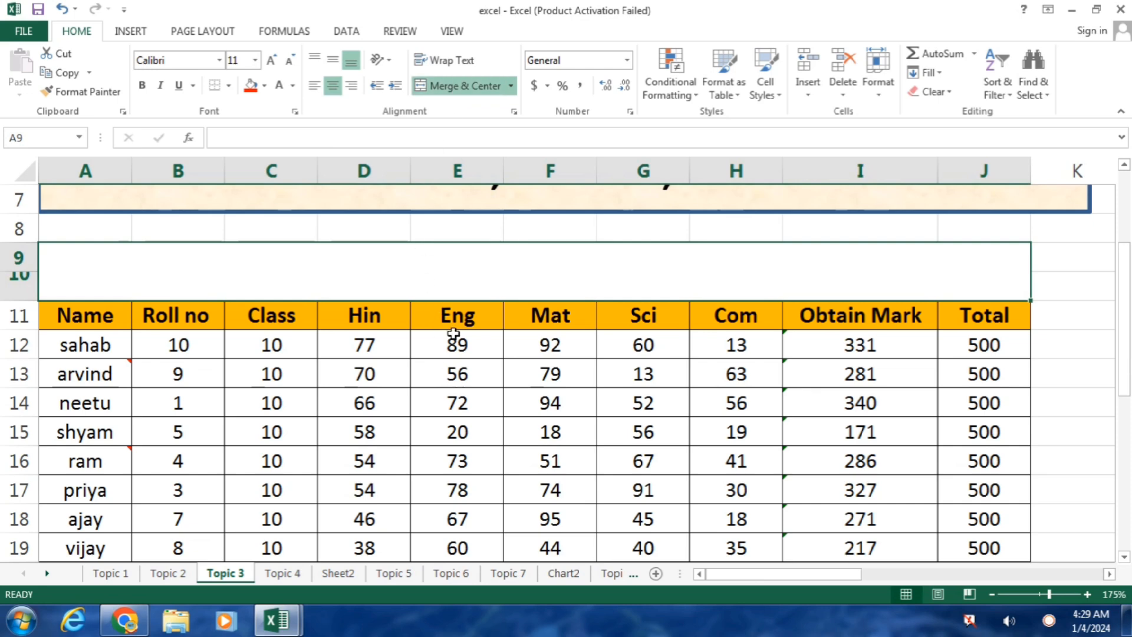
type("MA")
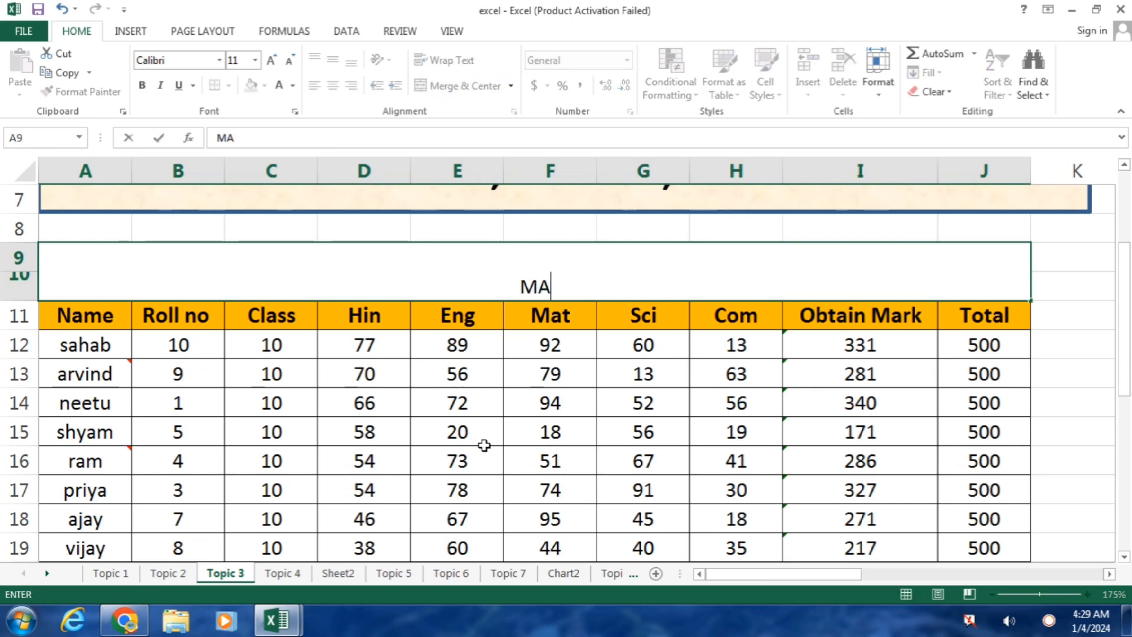
type("RKSHEET")
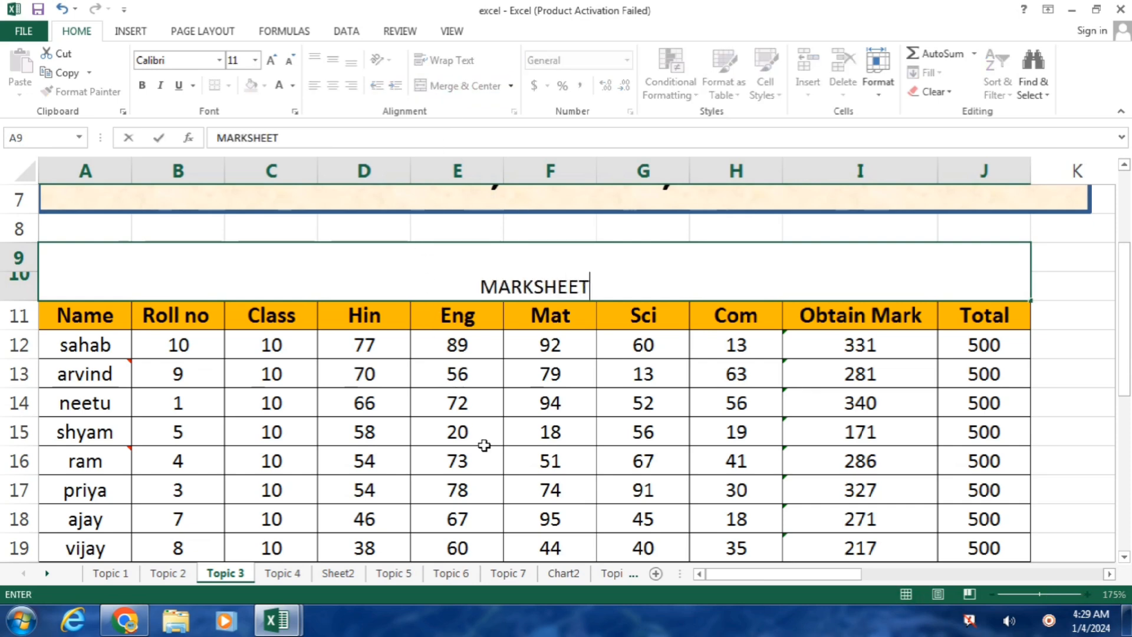
left_click(457, 344)
left_click(379, 277)
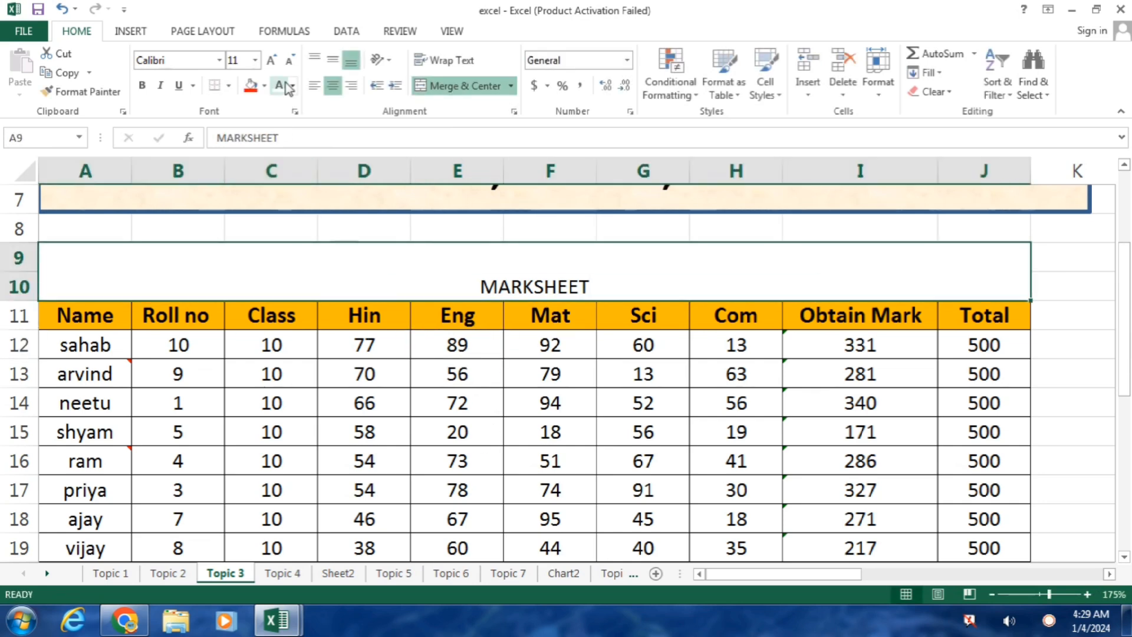
Step: Set the MARKSHEET heading to 28-point bold
left_click(272, 63)
left_click(271, 63)
left_click(271, 63)
left_click(272, 62)
left_click(271, 62)
left_click(271, 63)
left_click(272, 63)
left_click(271, 63)
left_click(272, 62)
left_click(271, 63)
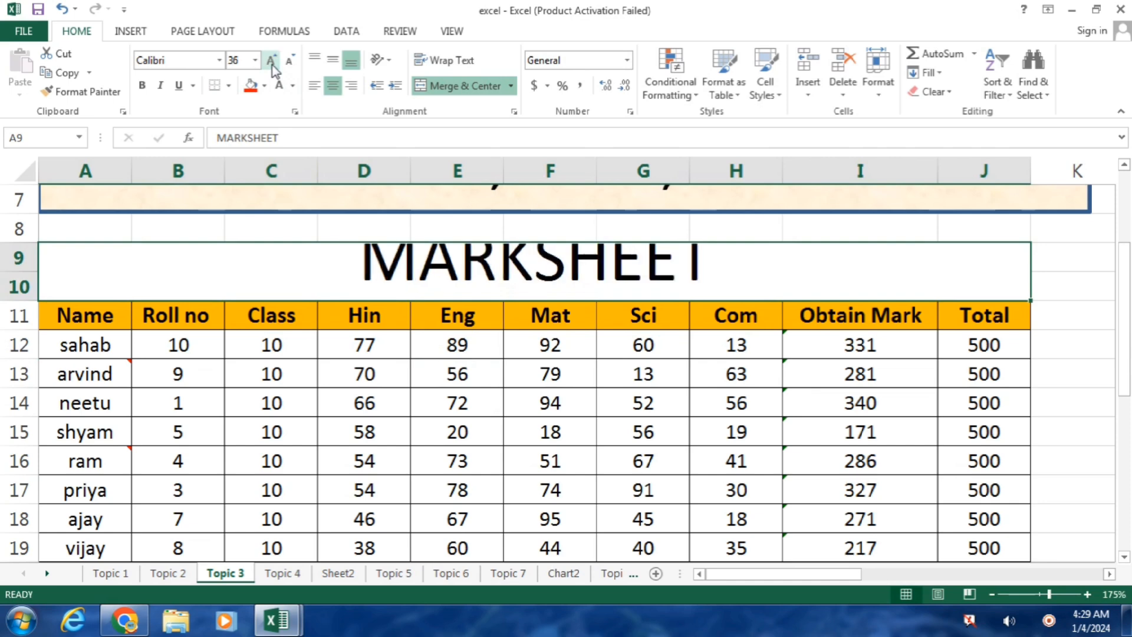
left_click(288, 61)
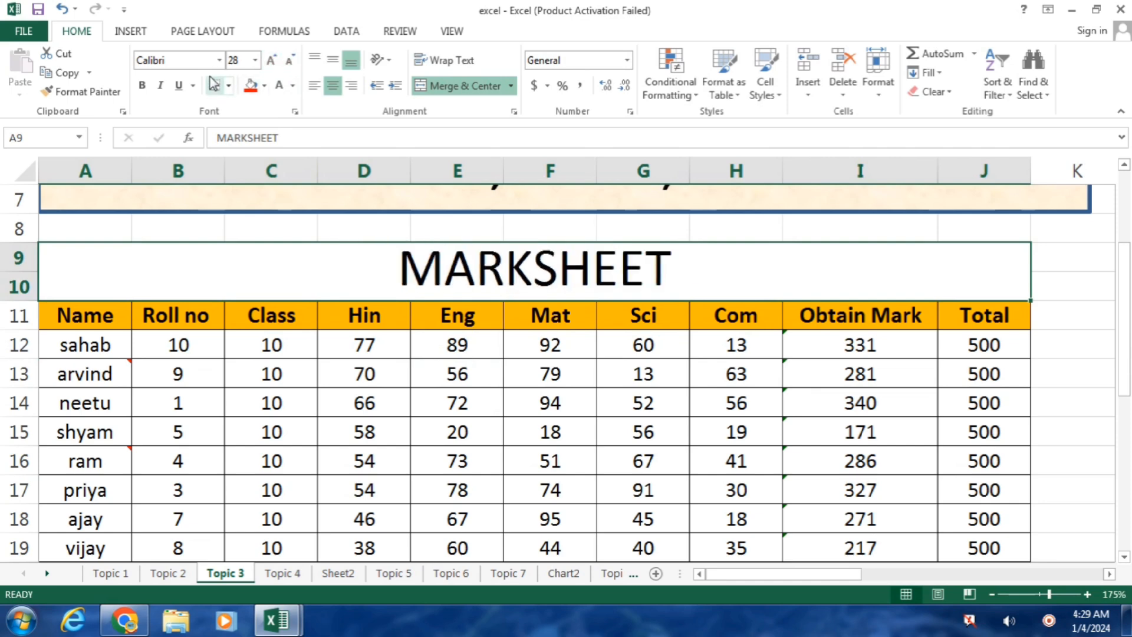
left_click(142, 85)
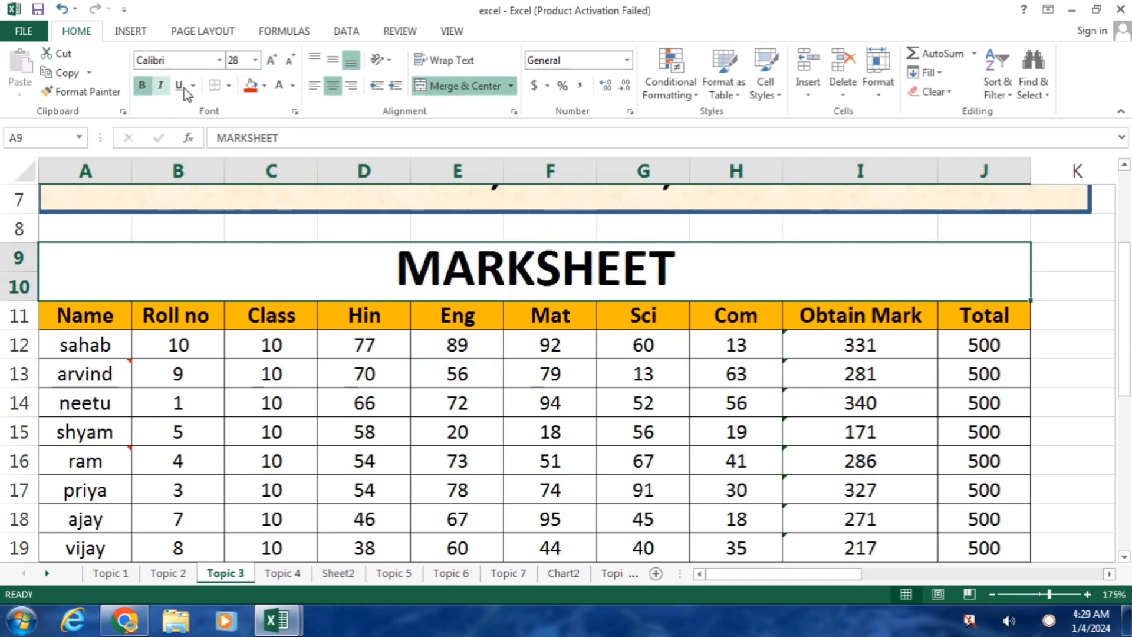
Step: Give the heading a yellow fill and All Borders
left_click(265, 87)
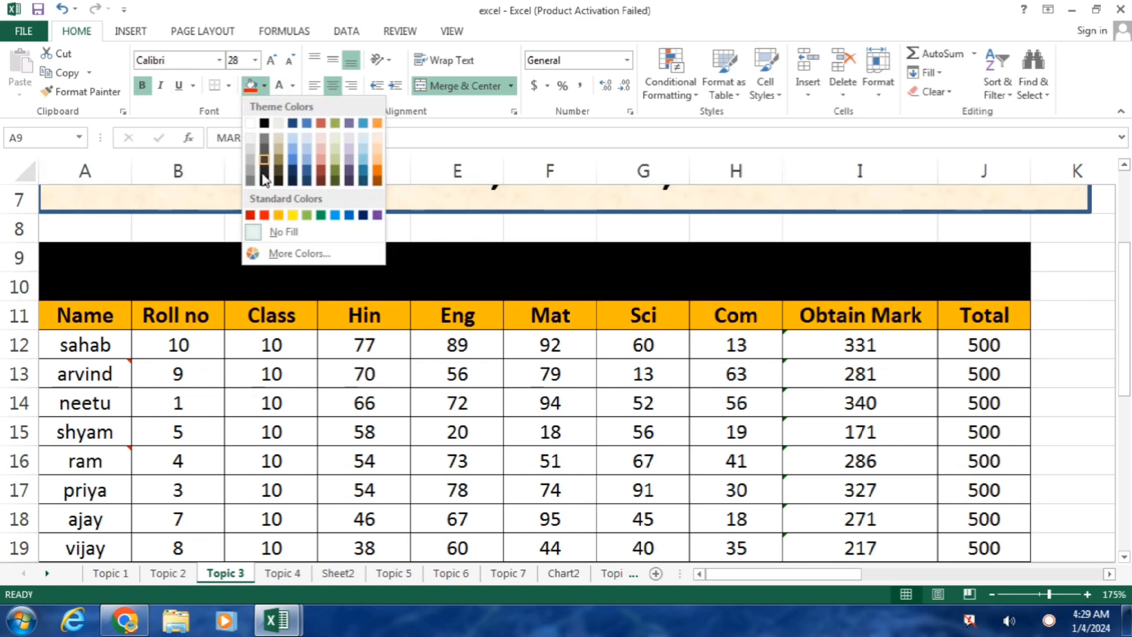
left_click(292, 215)
left_click(228, 86)
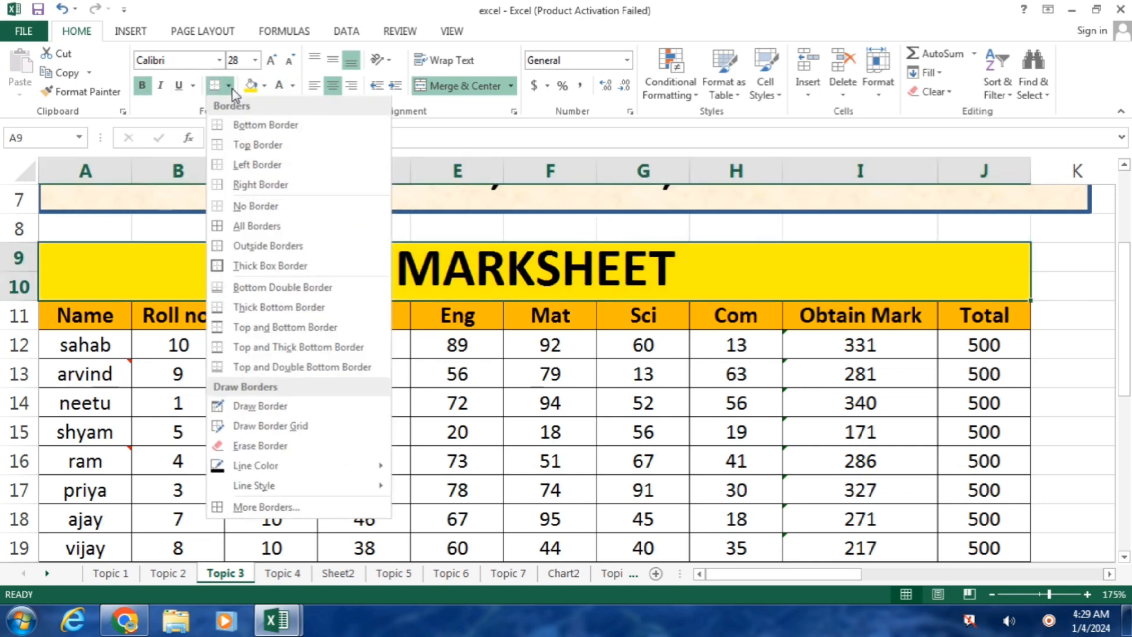
left_click(252, 228)
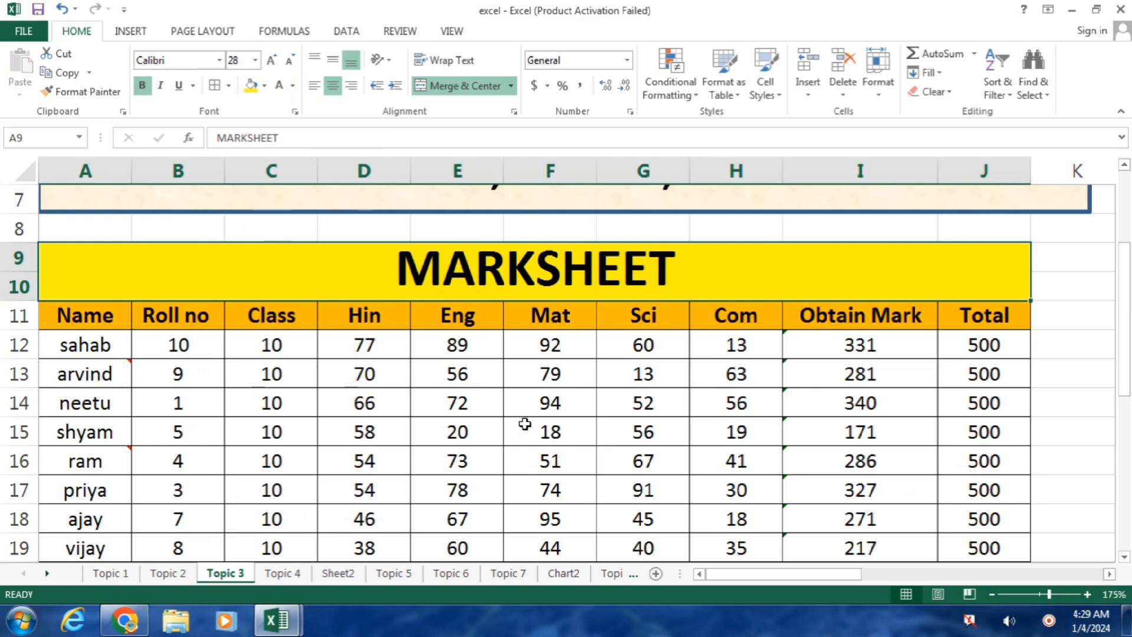
left_click(550, 431)
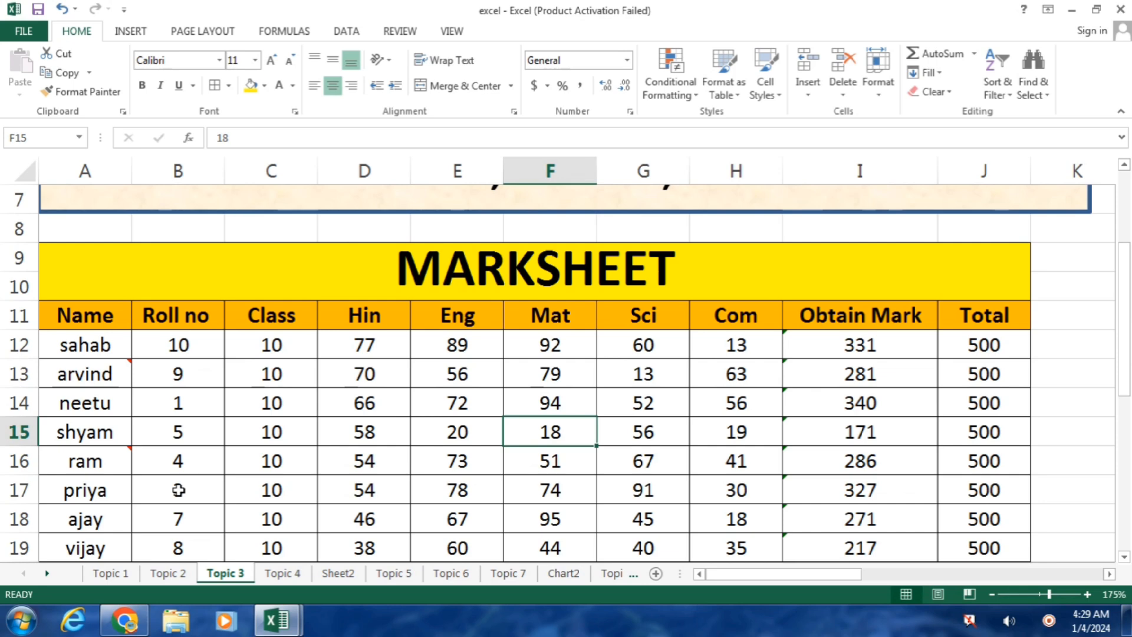
Step: Switch to the Topic 5 sheet, then to the Topic 6 marksheet
left_click(396, 575)
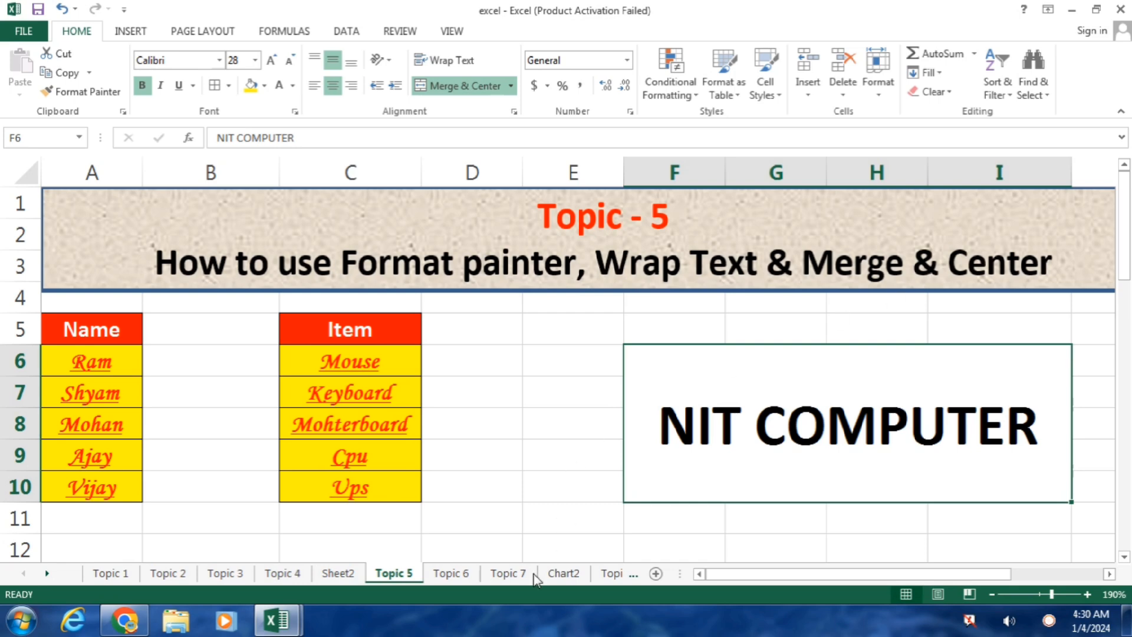
left_click(451, 573)
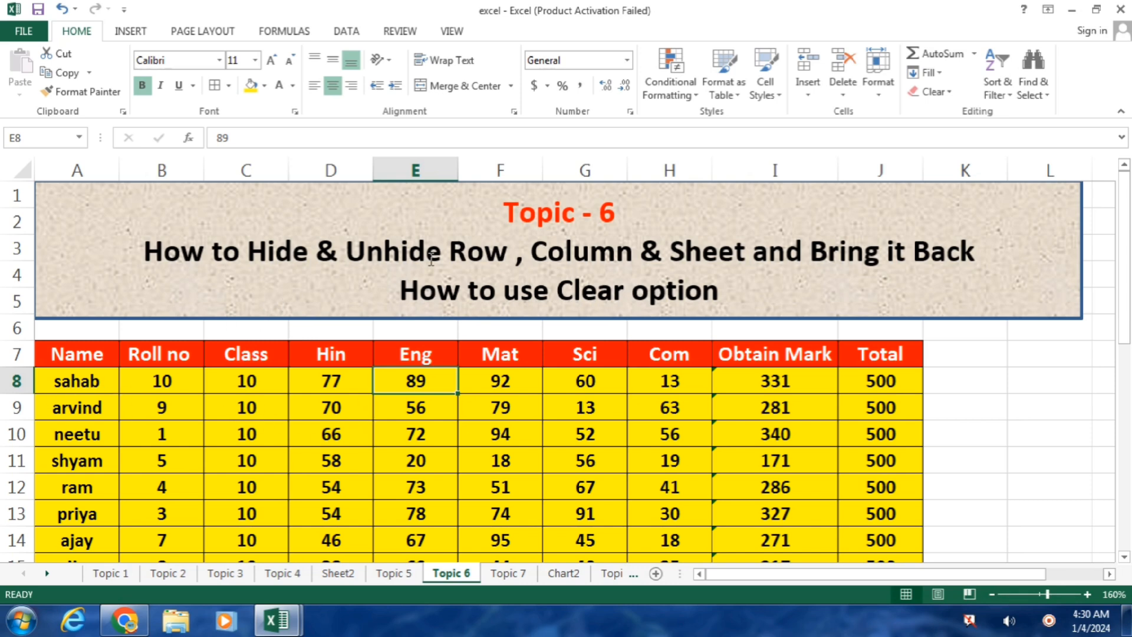
Step: Hide column C (Class) using Format > Hide & Unhide > Hide Columns
left_click(260, 168)
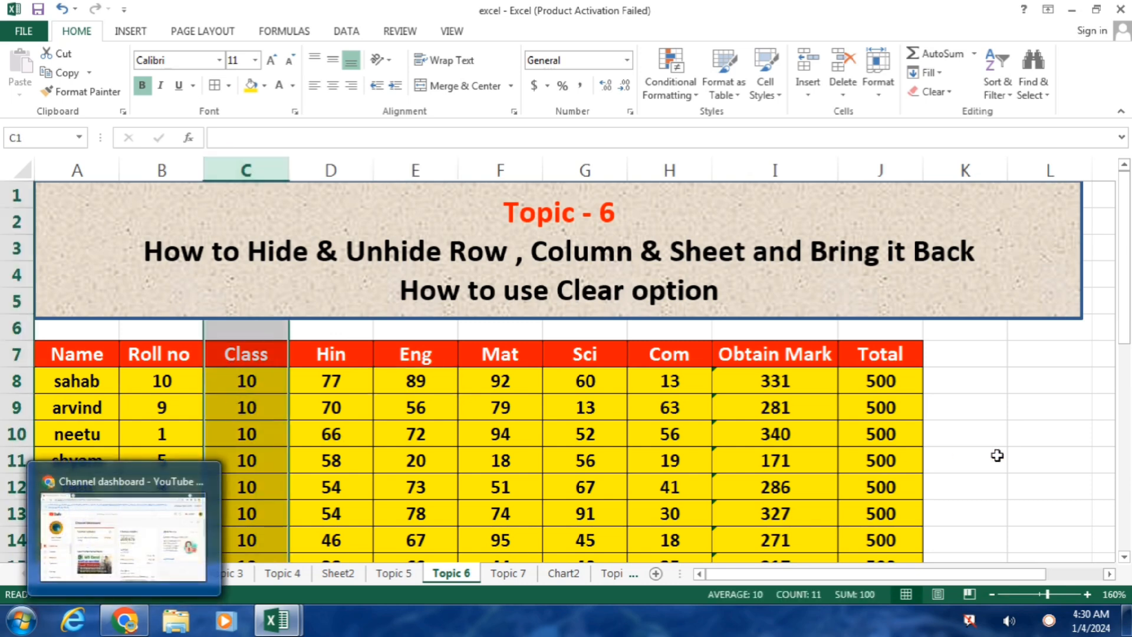
left_click_drag(1127, 322, 1127, 356)
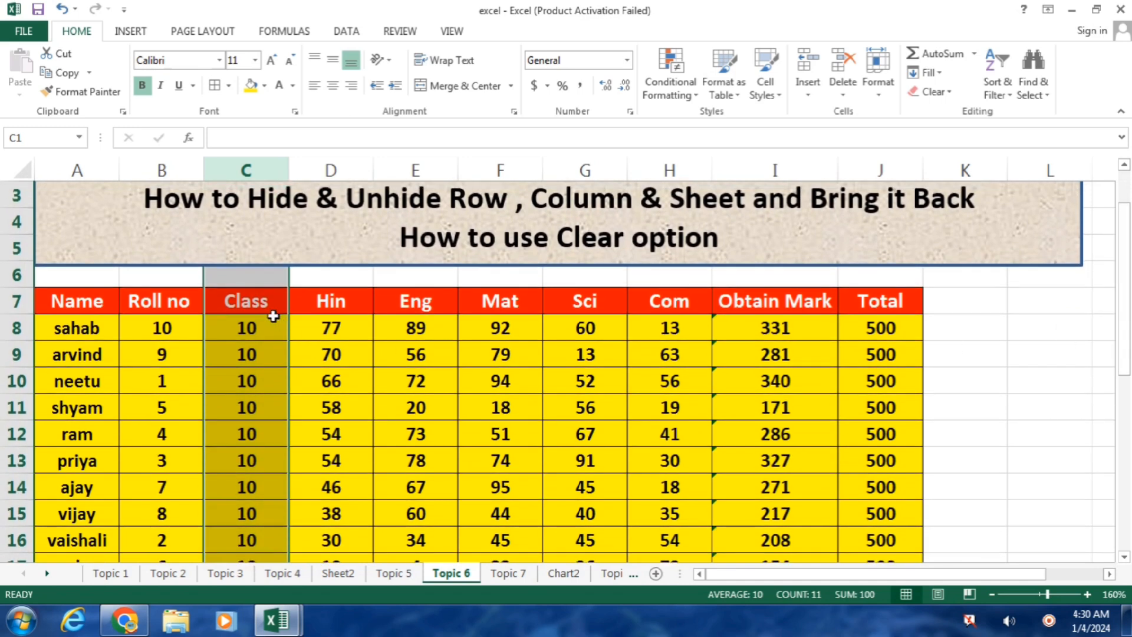
left_click(255, 300)
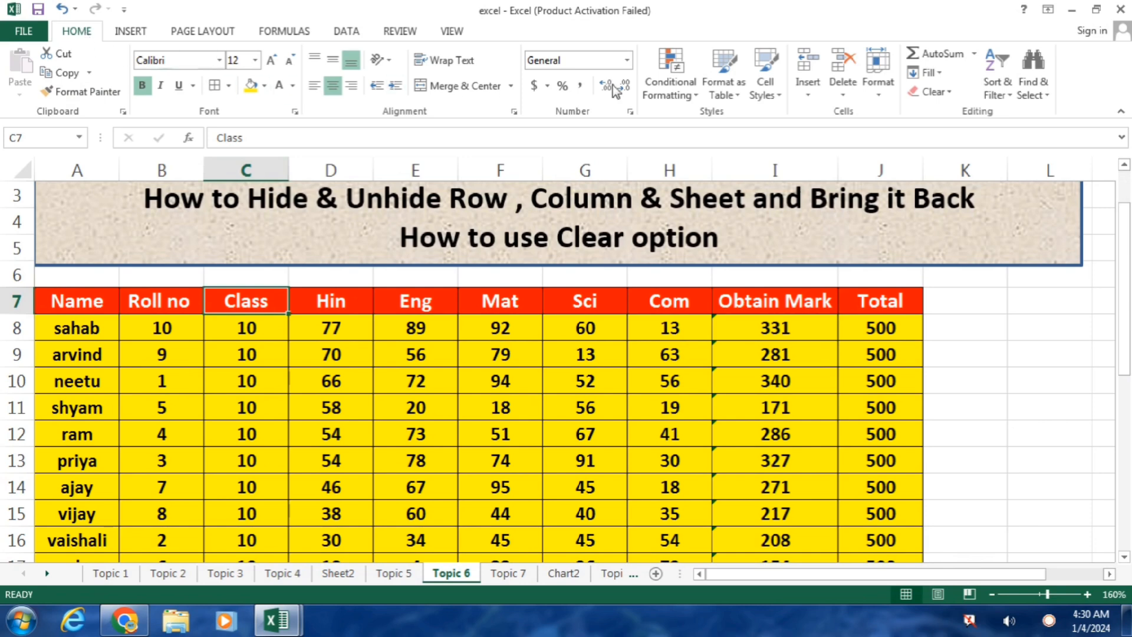
left_click(882, 82)
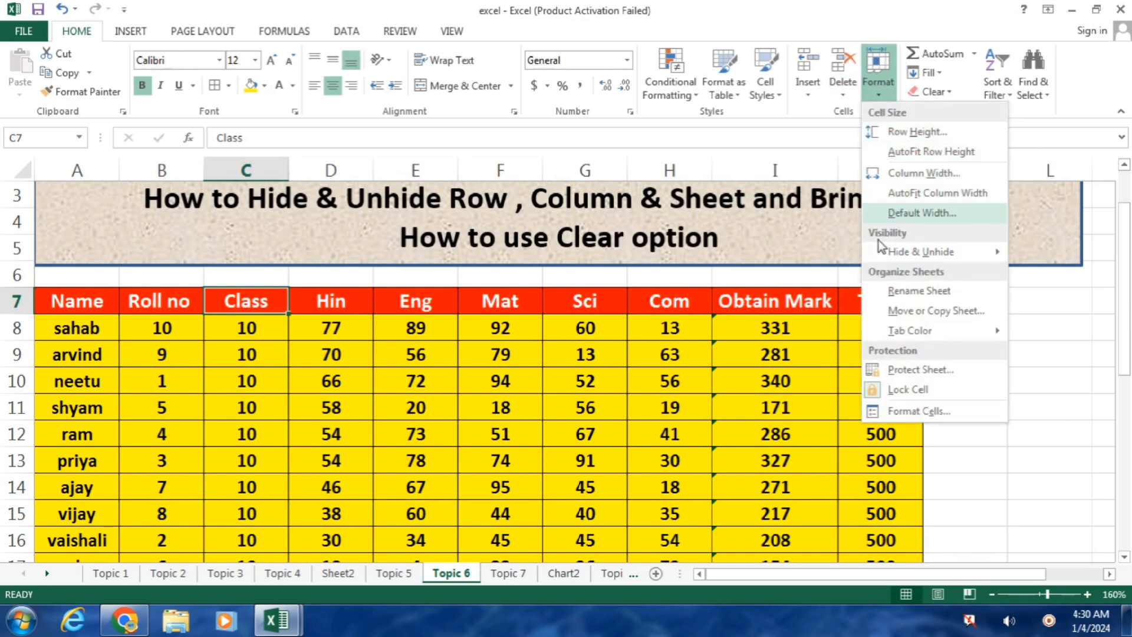
mouse_move(937, 261)
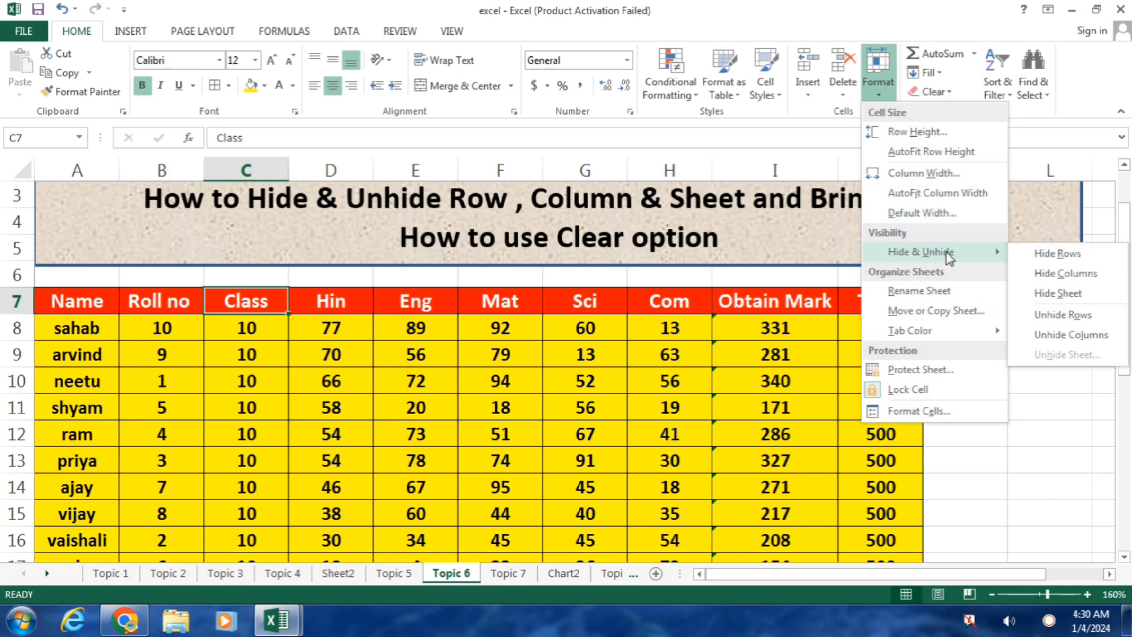
left_click(1063, 275)
left_click(943, 408)
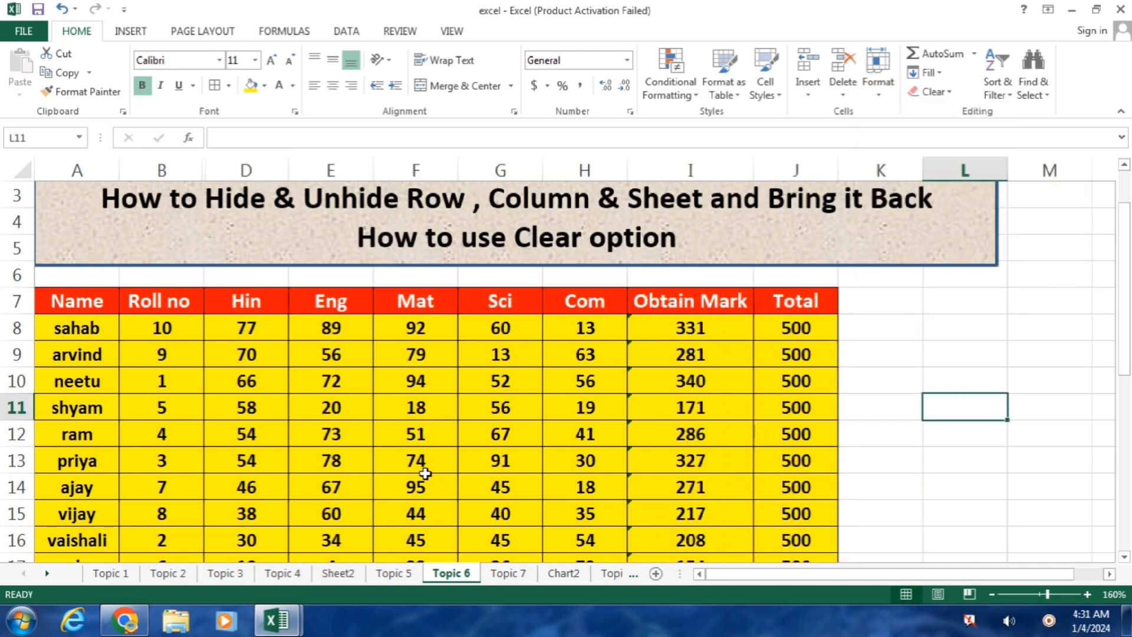
left_click(878, 77)
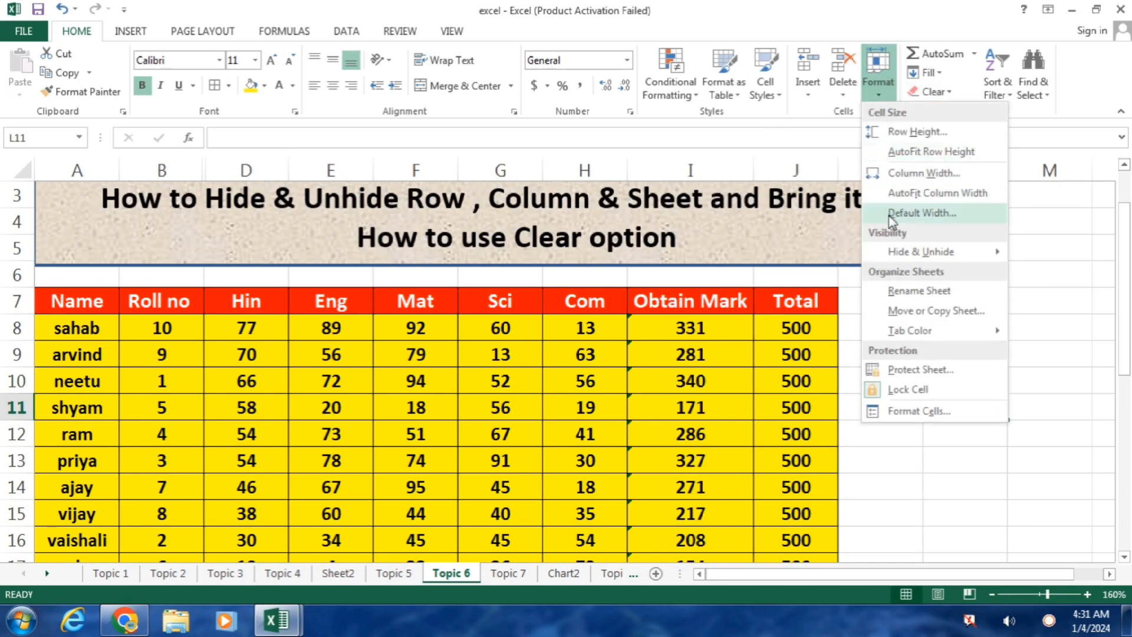
Step: Select the Roll no through Hin headers (B7:D7) and unhide the Class column C
mouse_move(928, 253)
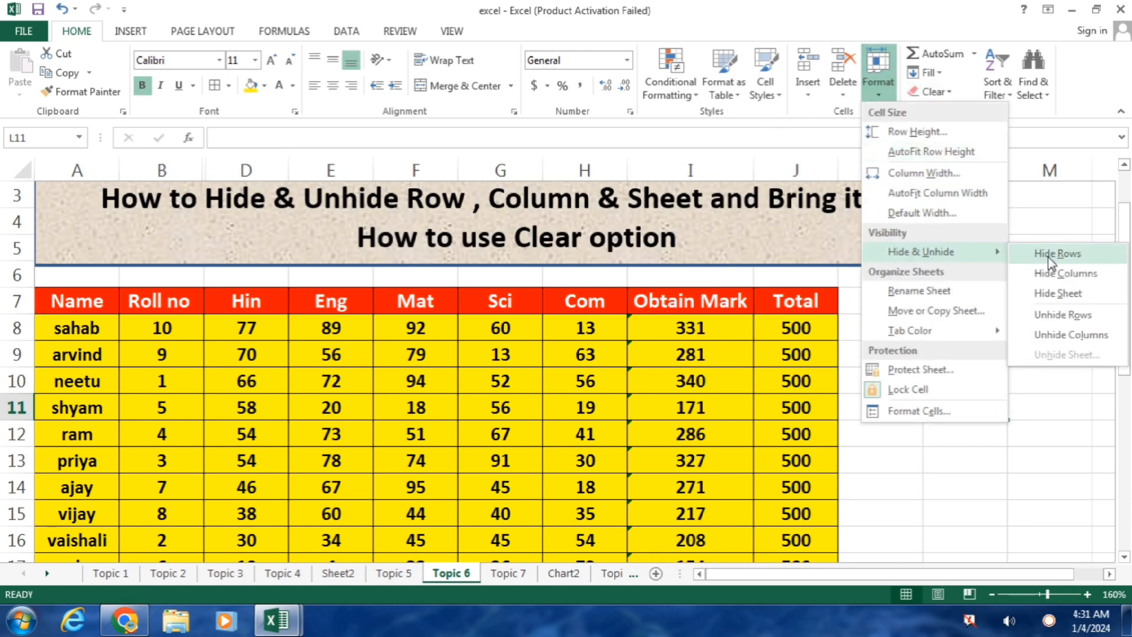
left_click(1071, 336)
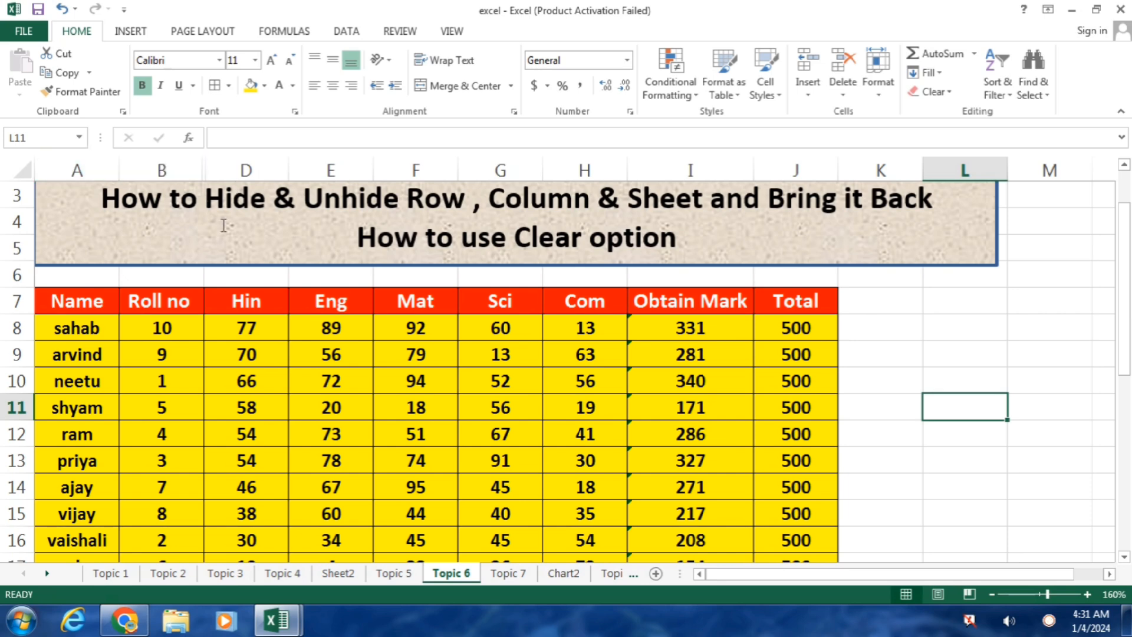
left_click(166, 306)
left_click_drag(228, 307, 230, 308)
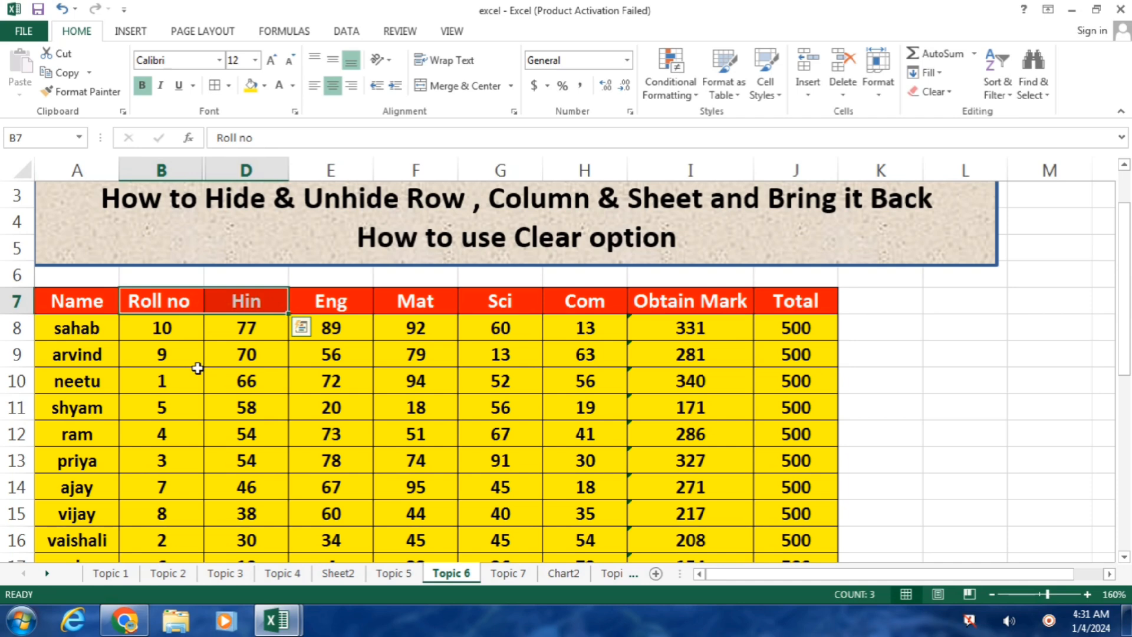
left_click(880, 96)
mouse_move(923, 249)
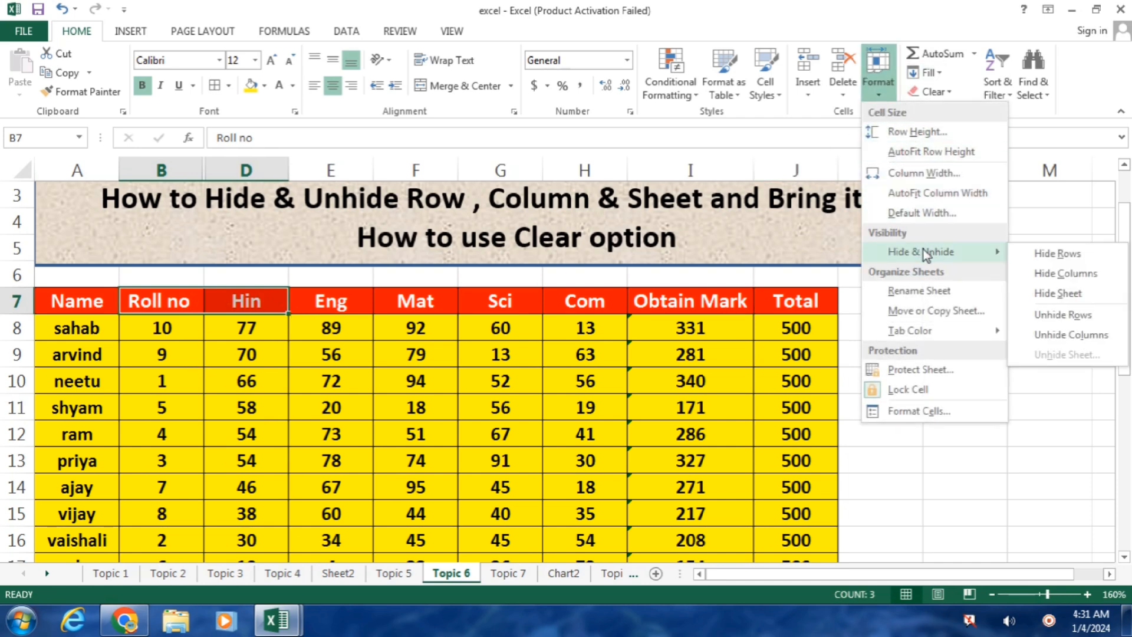
left_click(1067, 341)
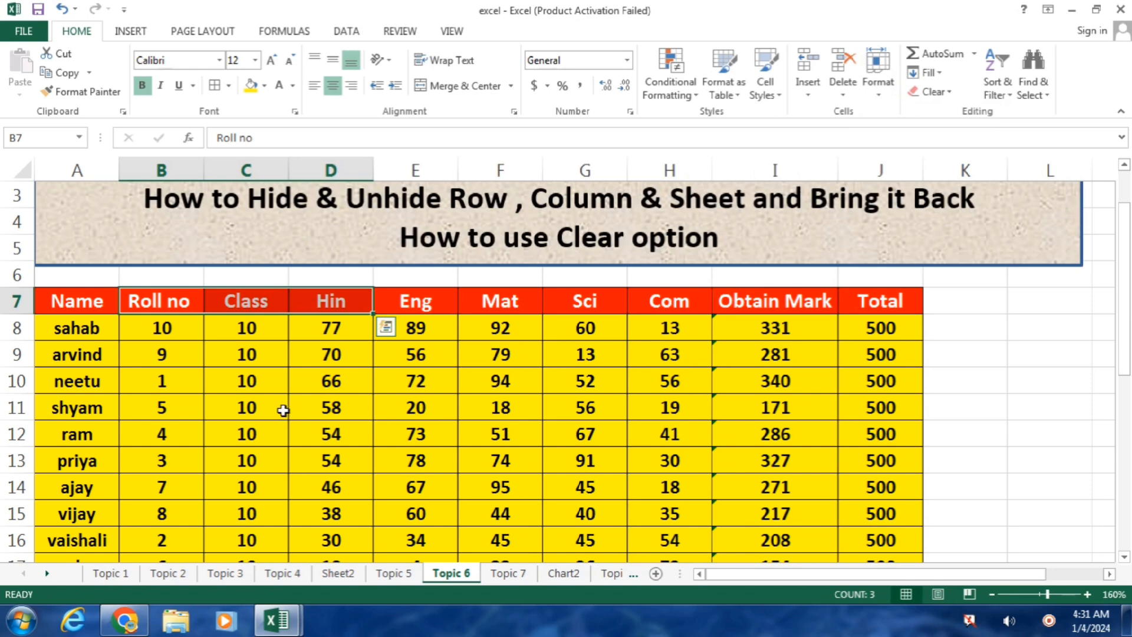
left_click(533, 358)
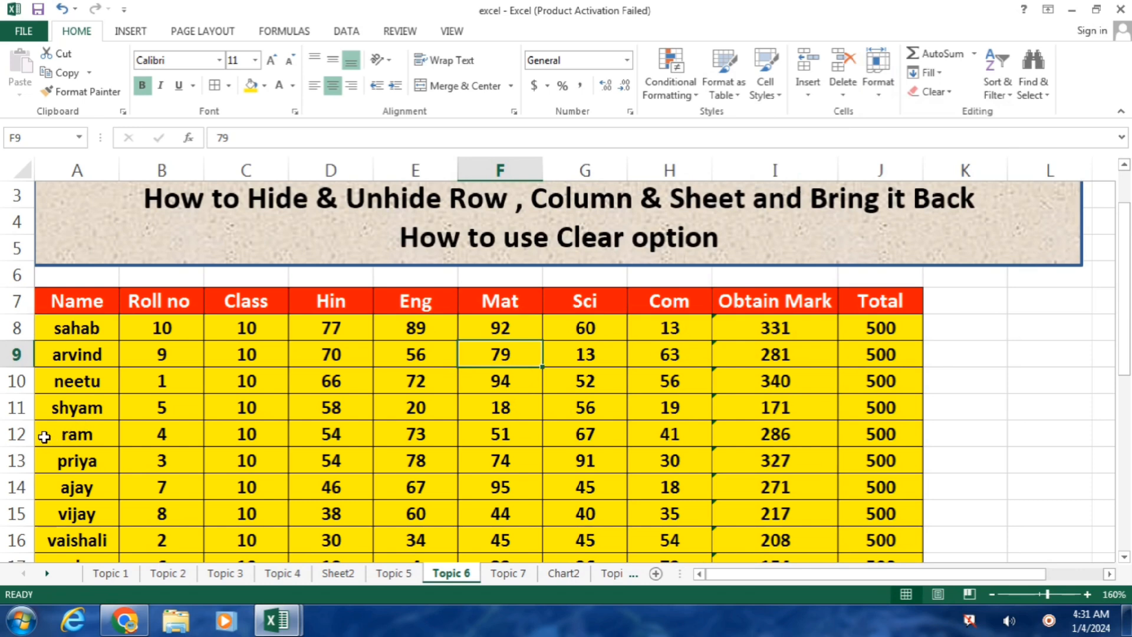
left_click(96, 435)
left_click(878, 71)
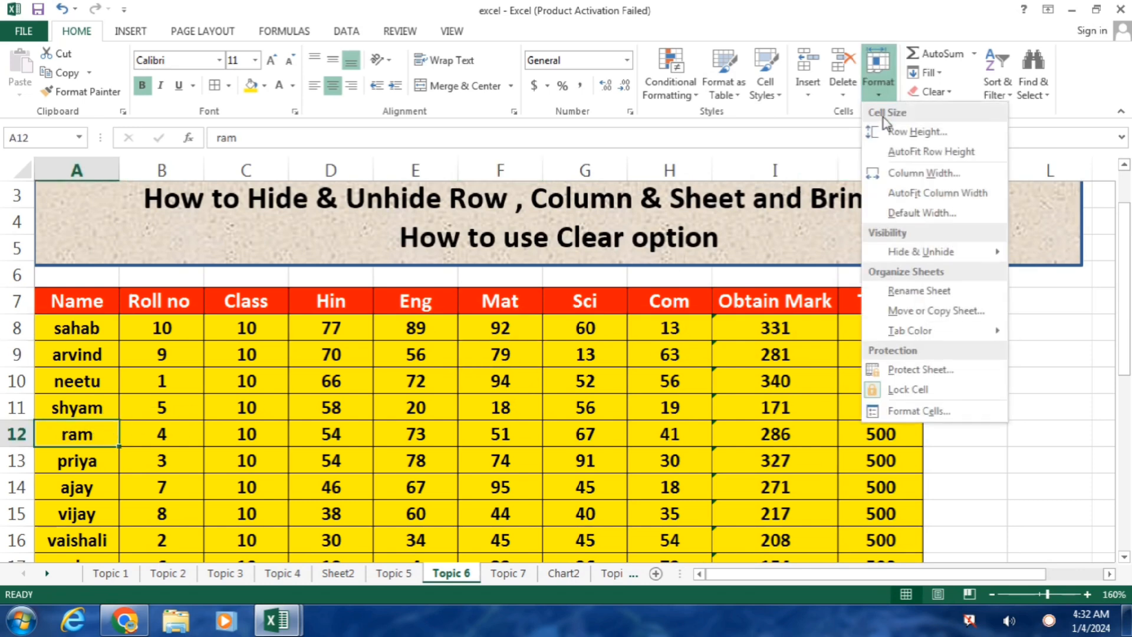
mouse_move(926, 254)
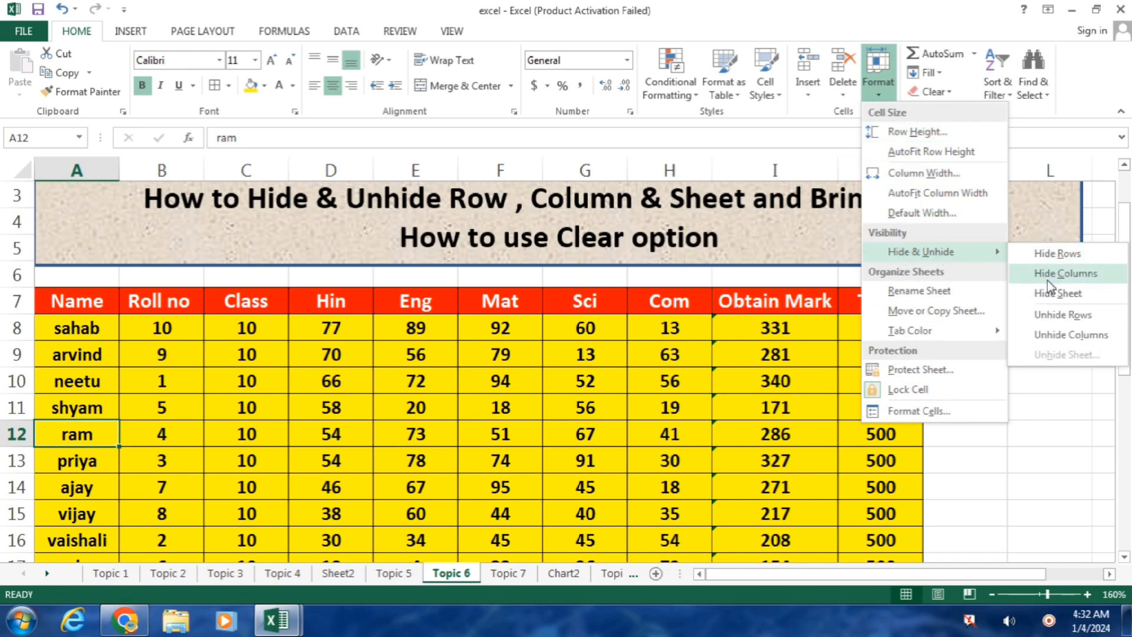
left_click(1051, 255)
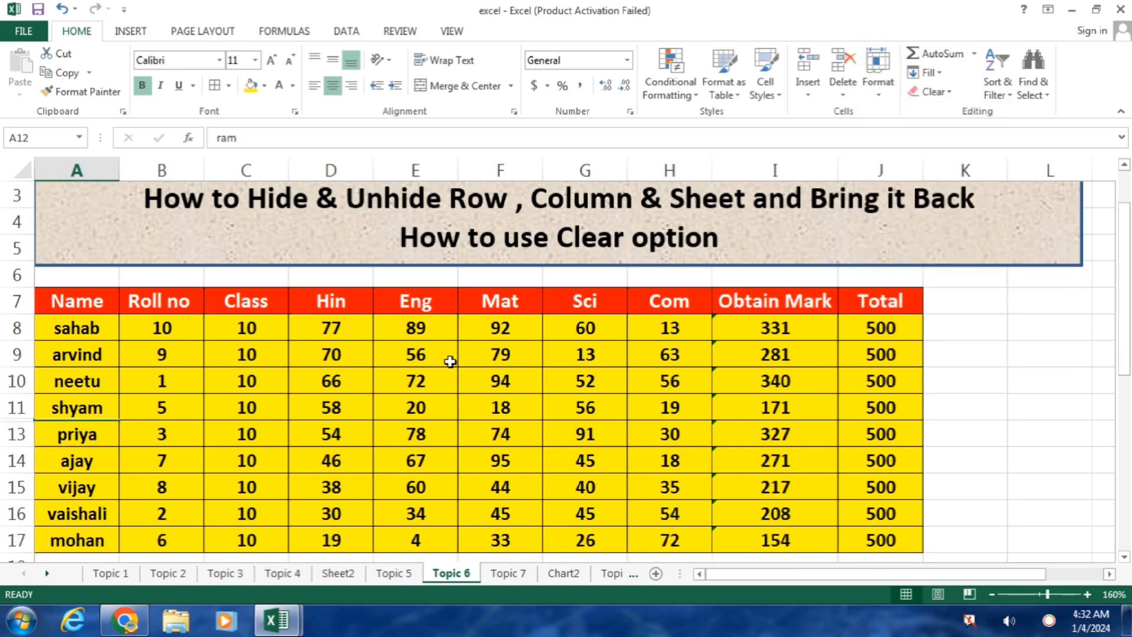
left_click(453, 384)
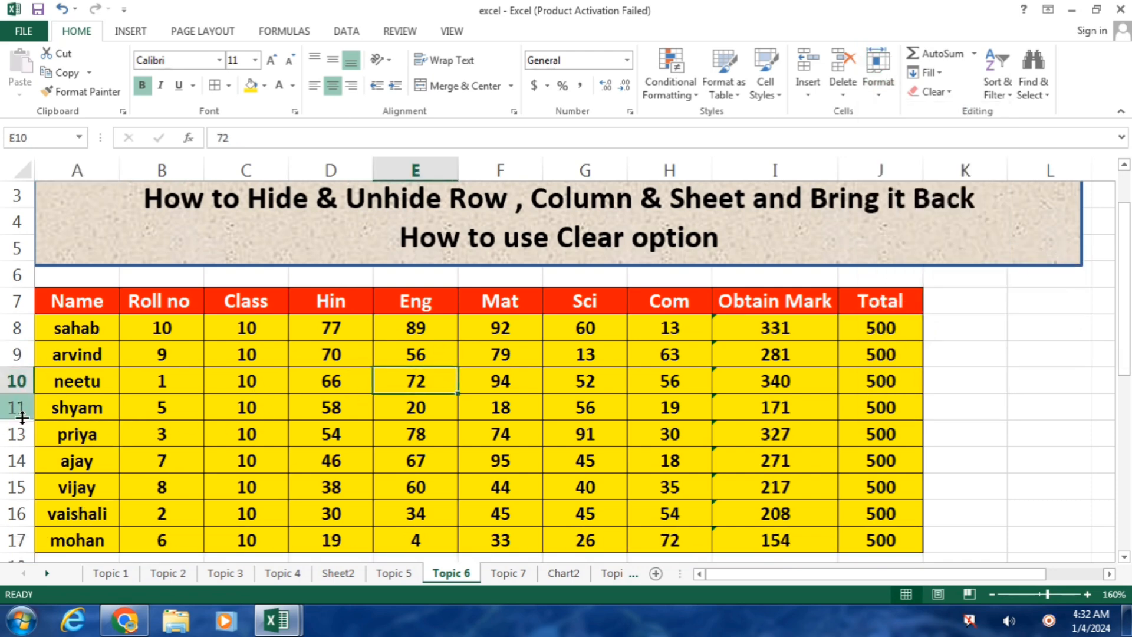
left_click_drag(103, 407, 102, 432)
left_click(884, 94)
mouse_move(930, 255)
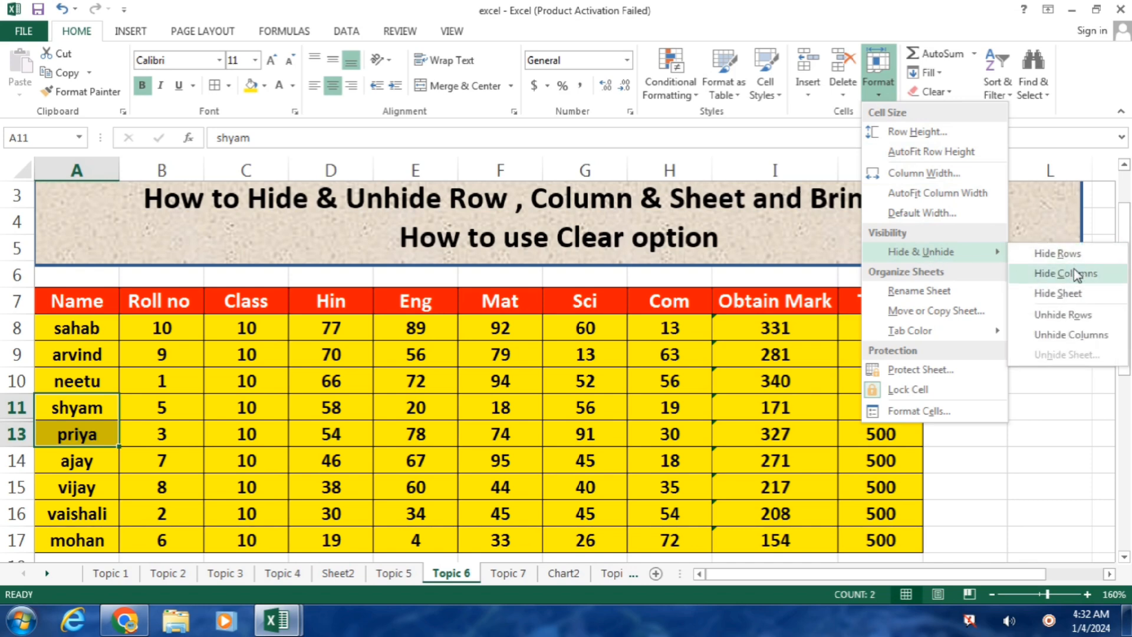
left_click(1073, 317)
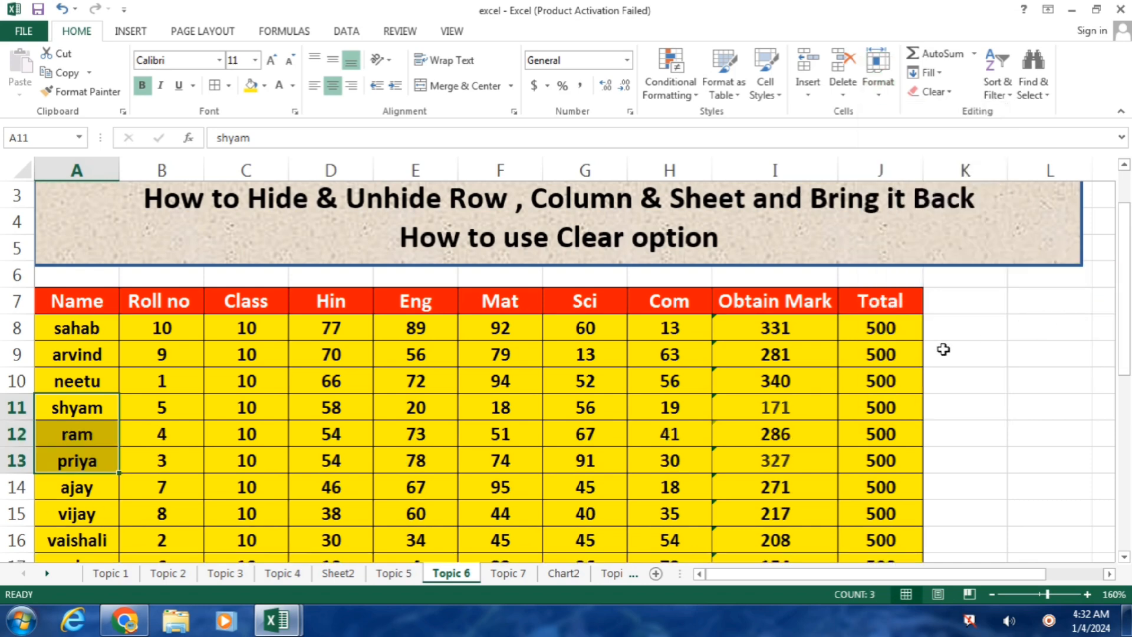
Step: Select the ram and priya rows A12:G13, then return to cell F9
left_click(67, 426)
left_click_drag(67, 426, 619, 457)
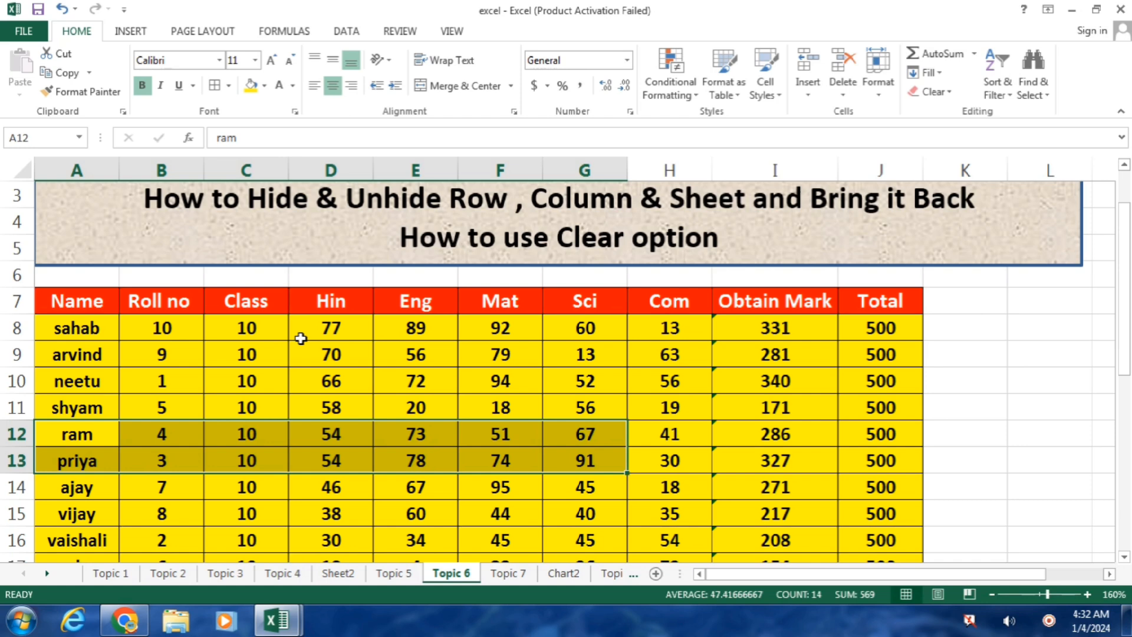
left_click(474, 354)
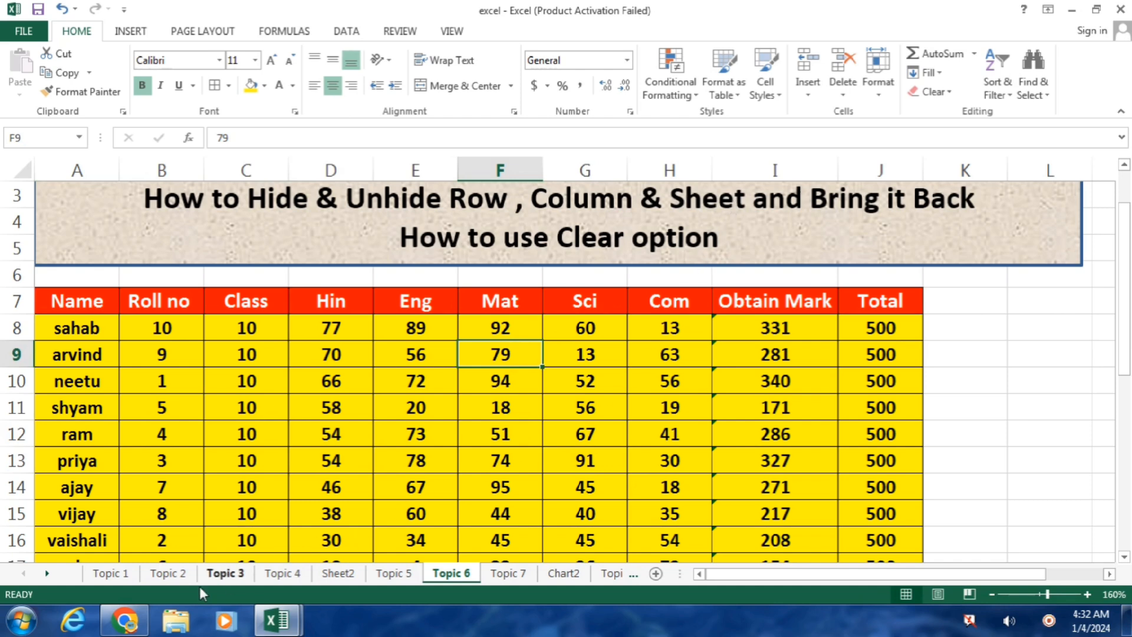
Step: Hide the Topic 2 sheet using Format > Hide & Unhide > Hide Sheet
left_click(168, 573)
left_click(886, 96)
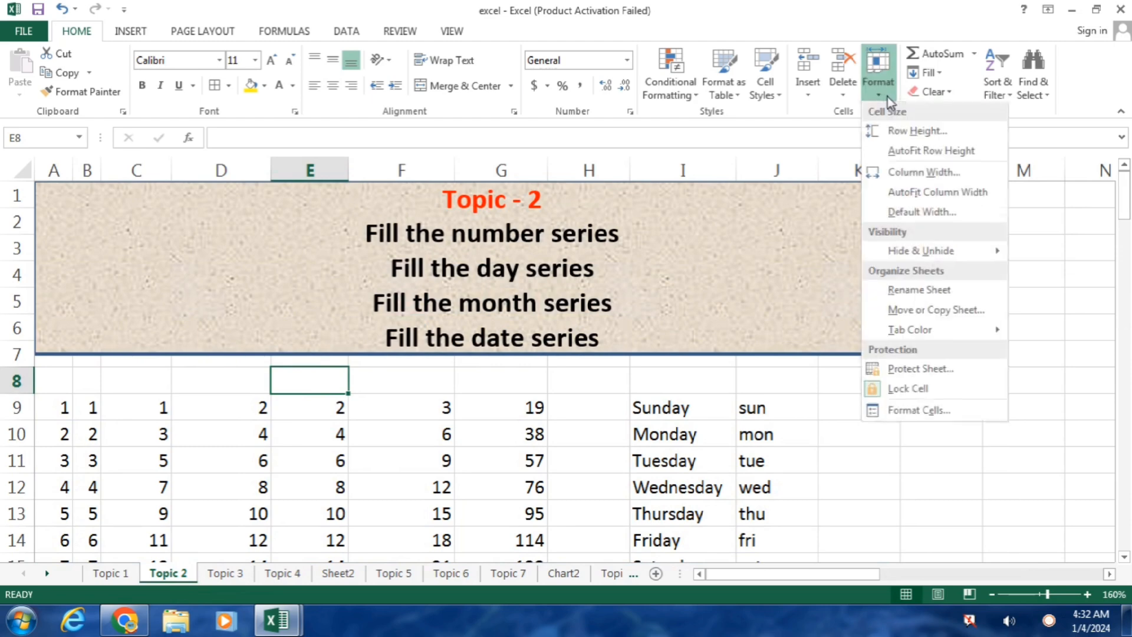
mouse_move(947, 259)
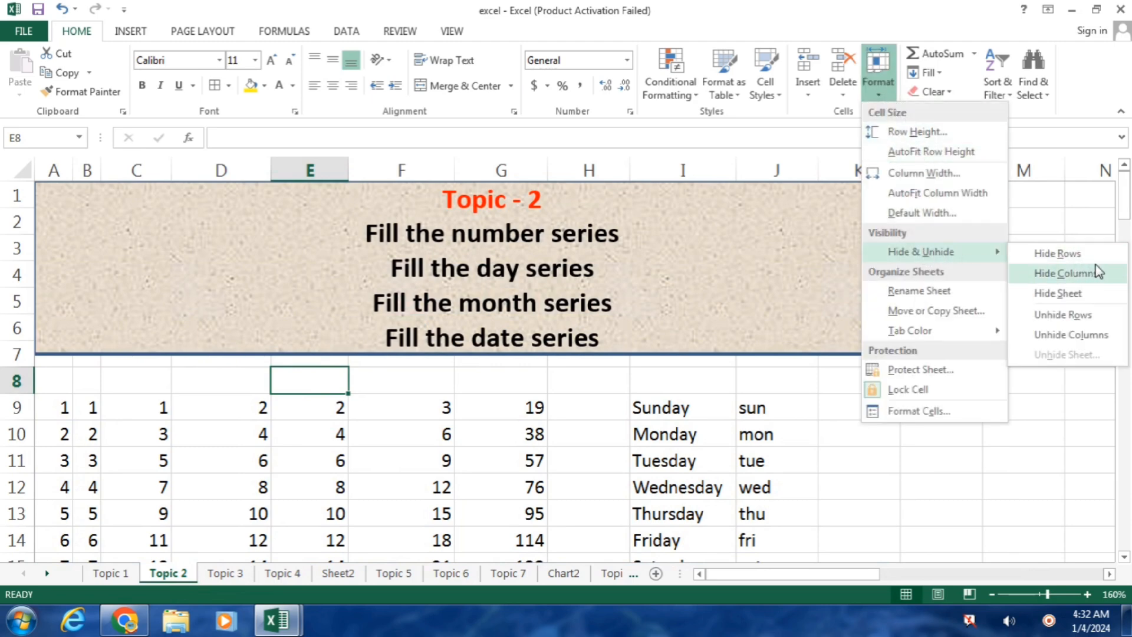
left_click(1058, 293)
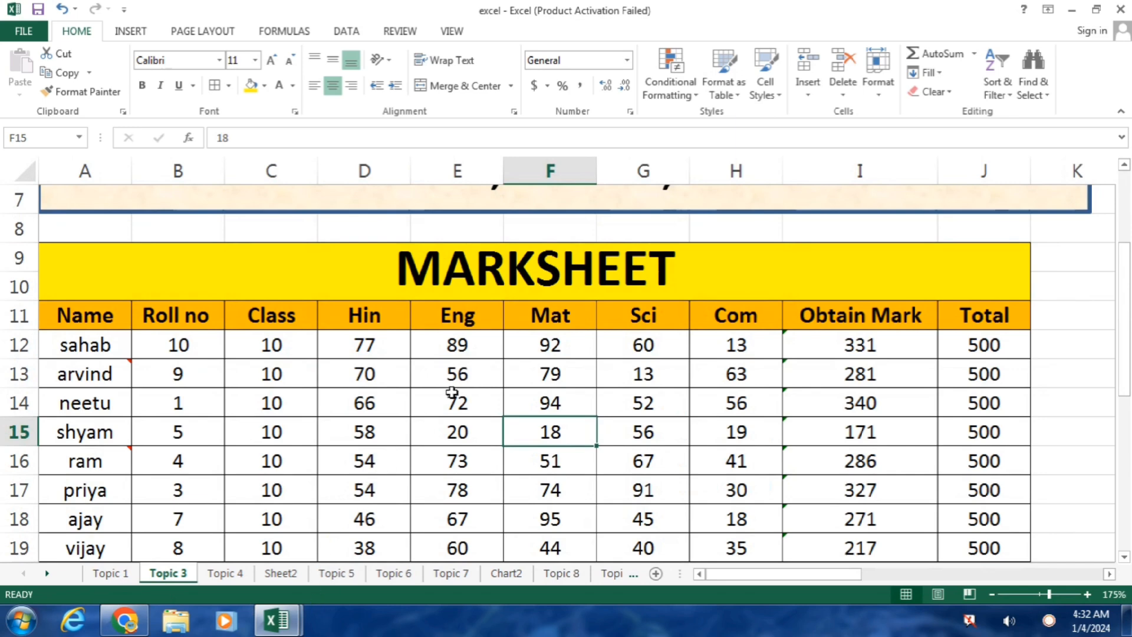
Step: Restore the hidden Topic 2 sheet through Format > Hide & Unhide > Unhide Sheet
left_click(885, 93)
mouse_move(920, 253)
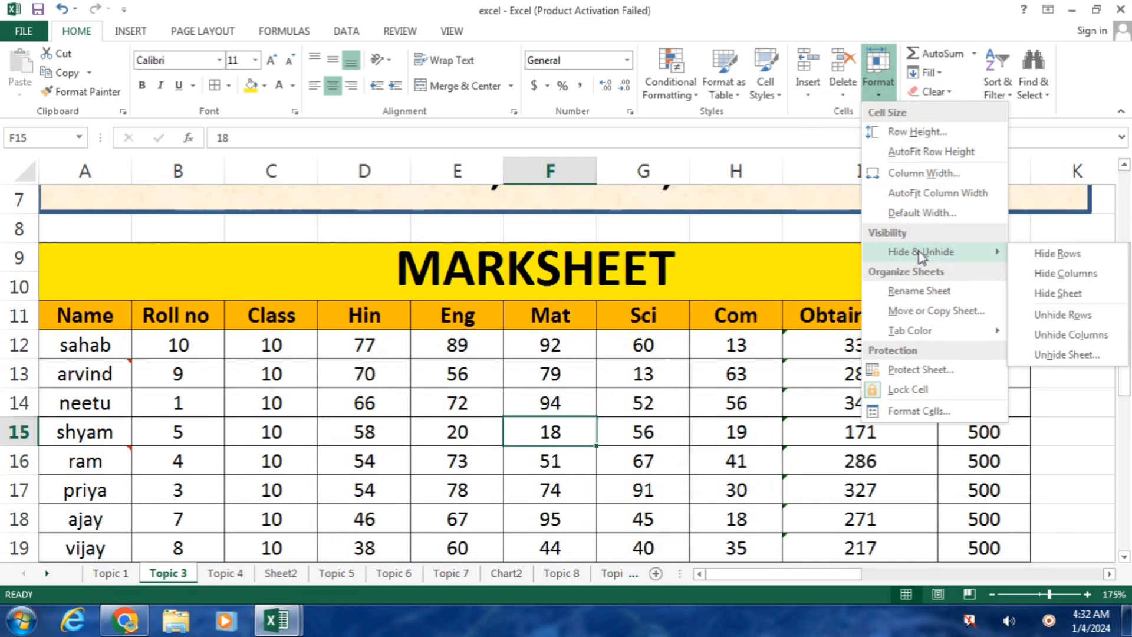
left_click(1070, 355)
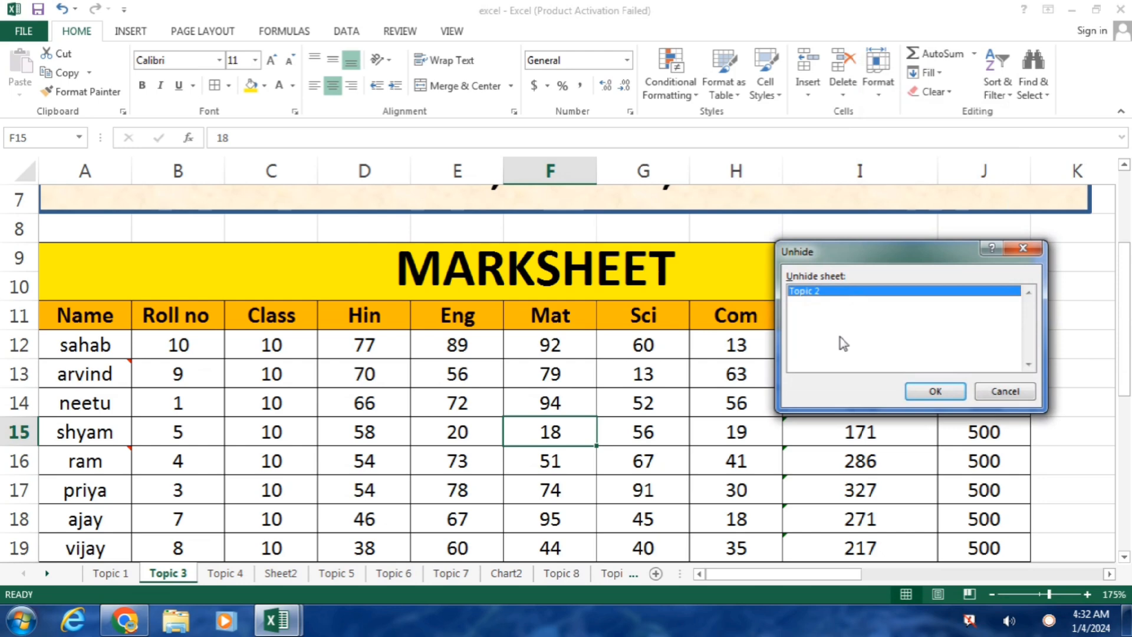
left_click(936, 392)
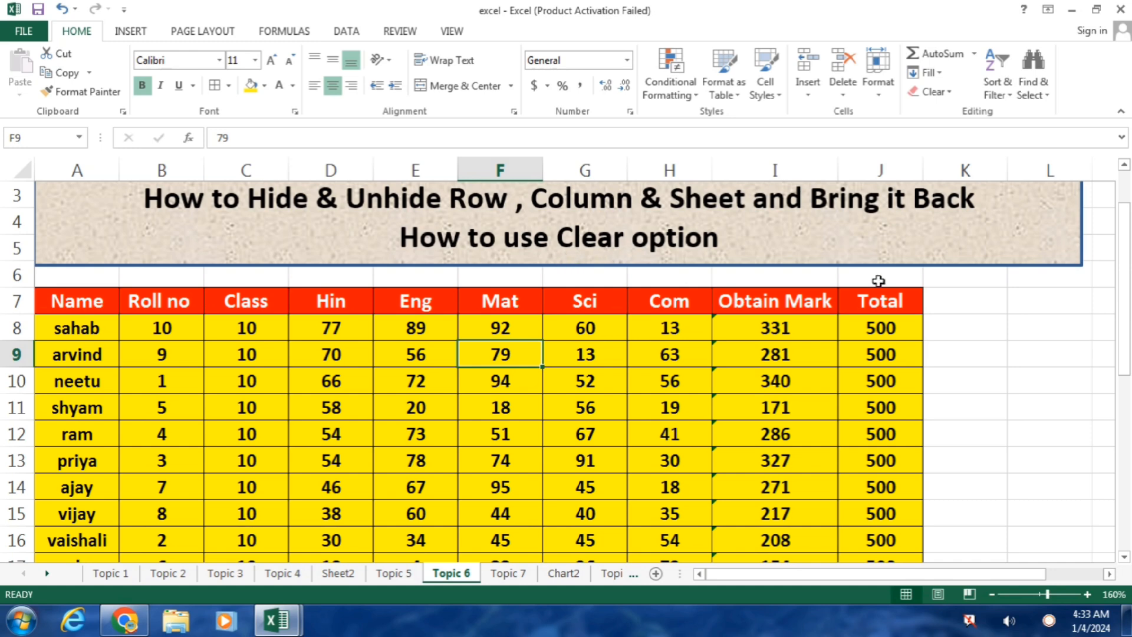
mouse_move(1126, 270)
left_mouse_down()
mouse_move(1127, 240)
mouse_move(1127, 275)
left_mouse_up()
left_click_drag(70, 281, 871, 538)
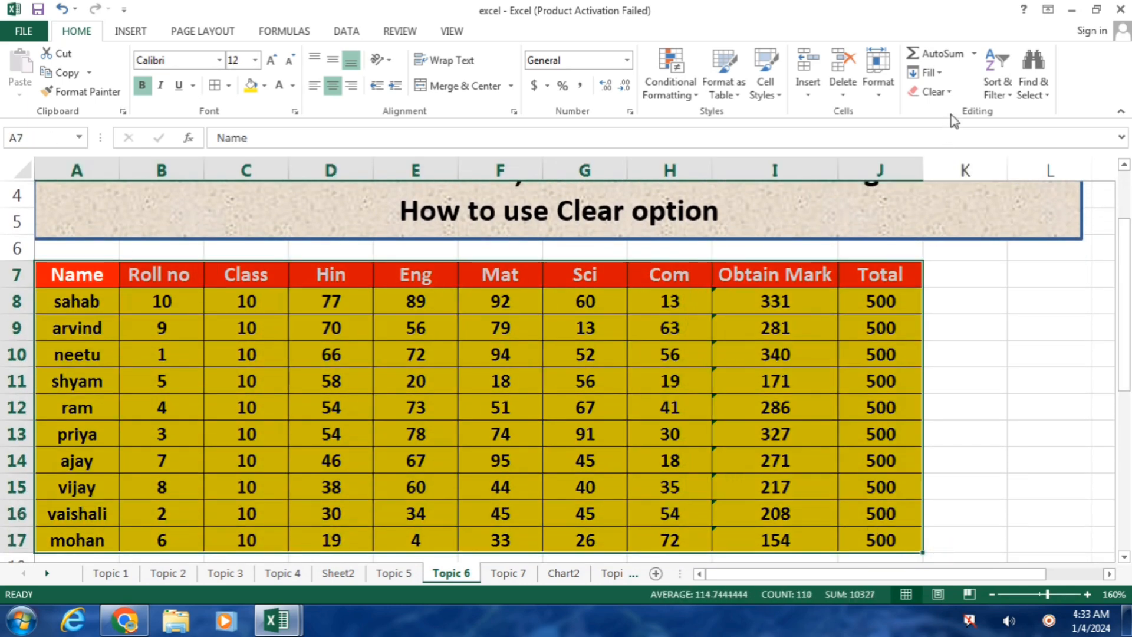
left_click(946, 93)
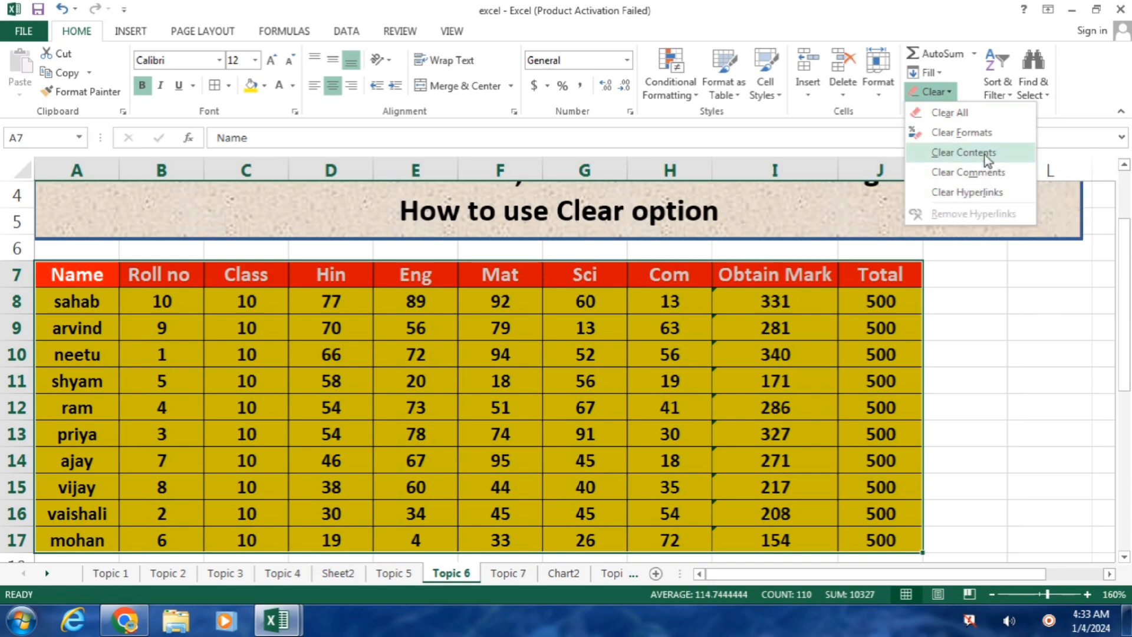
left_click(971, 113)
left_click(832, 352)
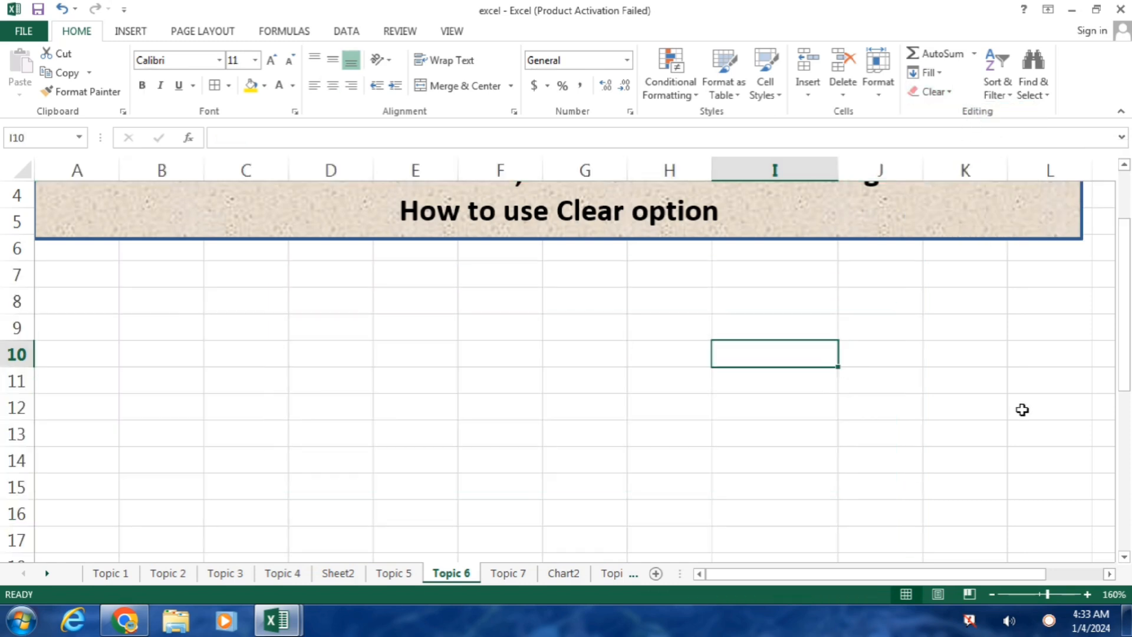
key("ctrl+z")
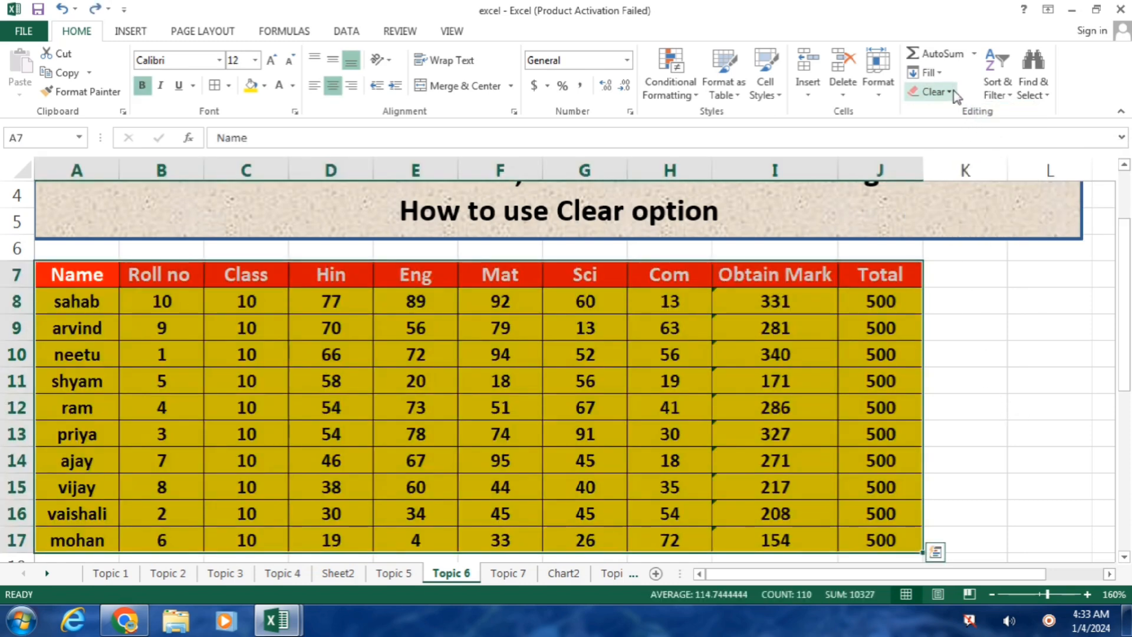
left_click(943, 92)
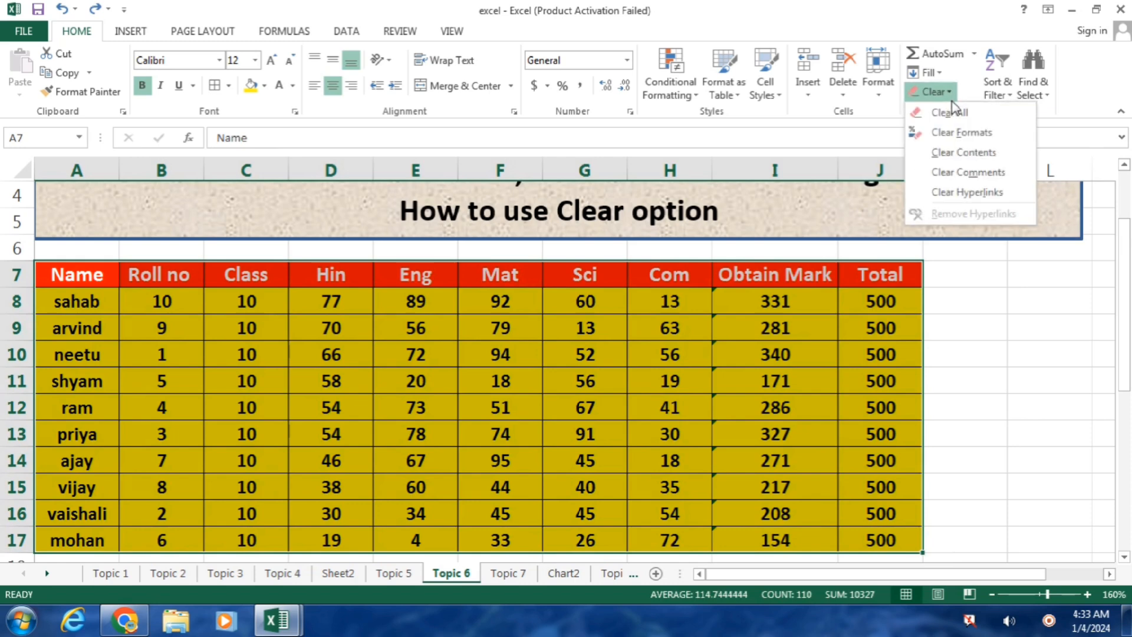
left_click(949, 135)
left_click(439, 408)
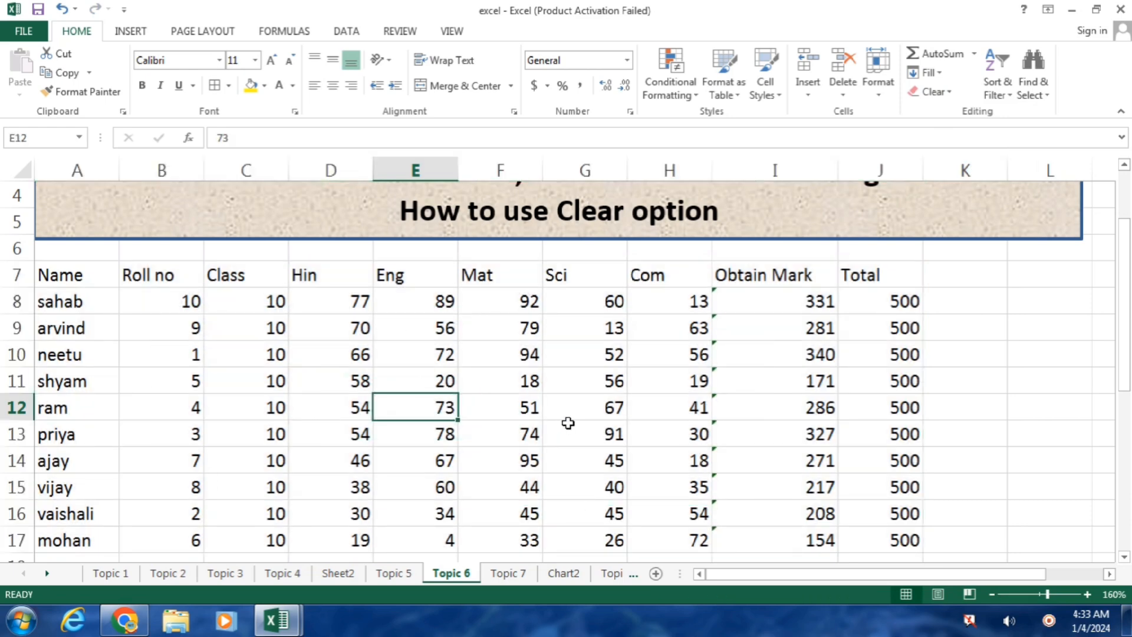
key("ctrl+z")
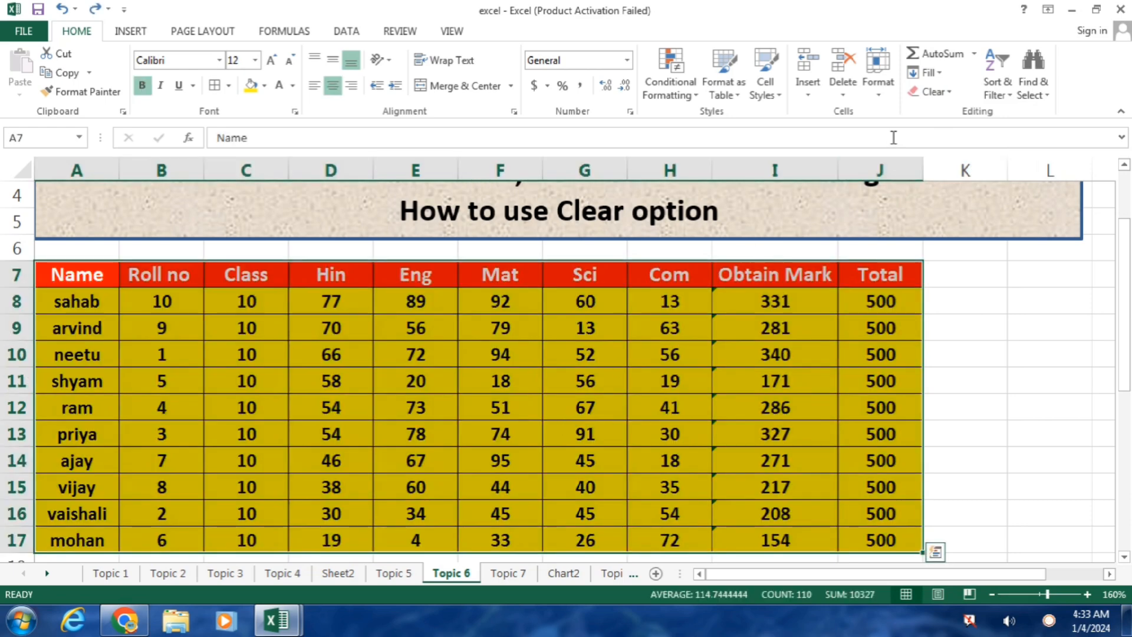
left_click(943, 93)
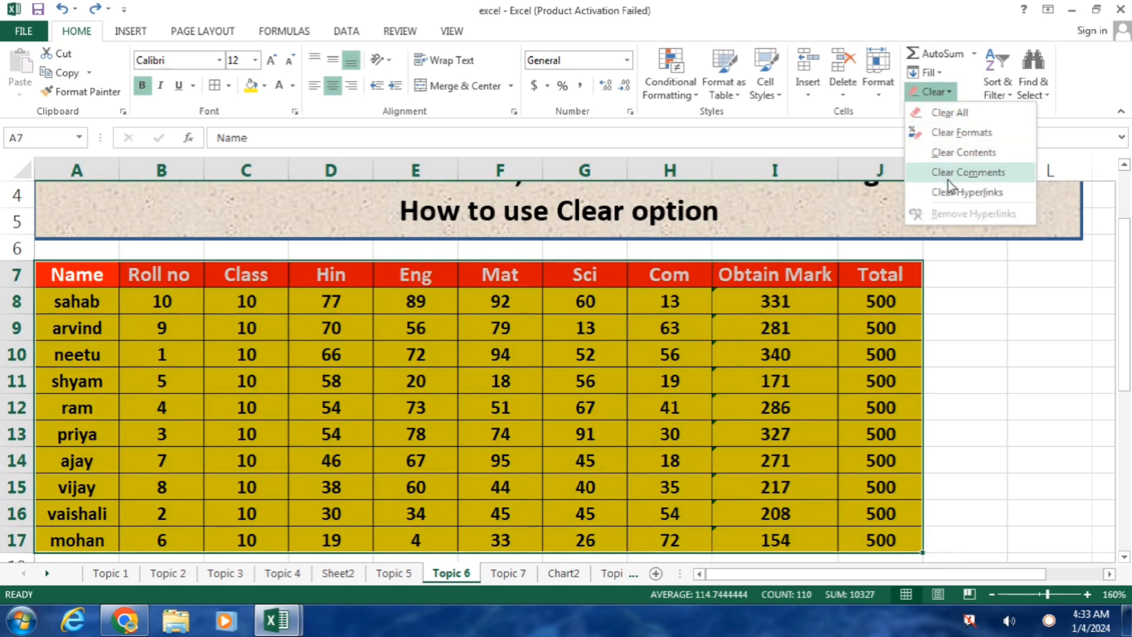
left_click(981, 154)
left_click(702, 379)
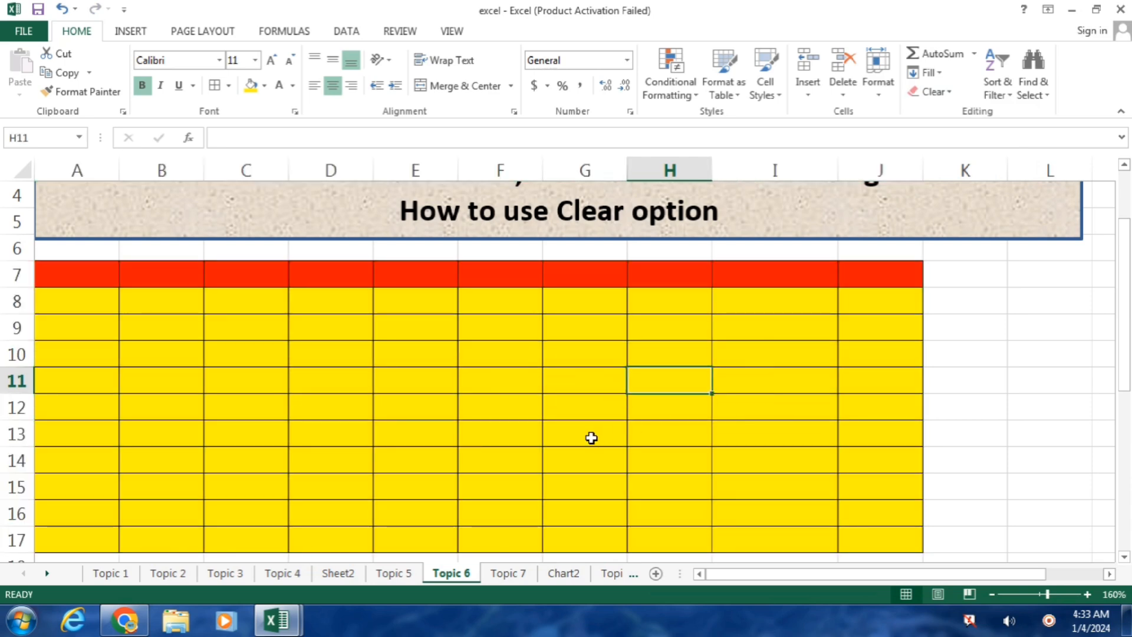
key("ctrl+z")
left_click(928, 94)
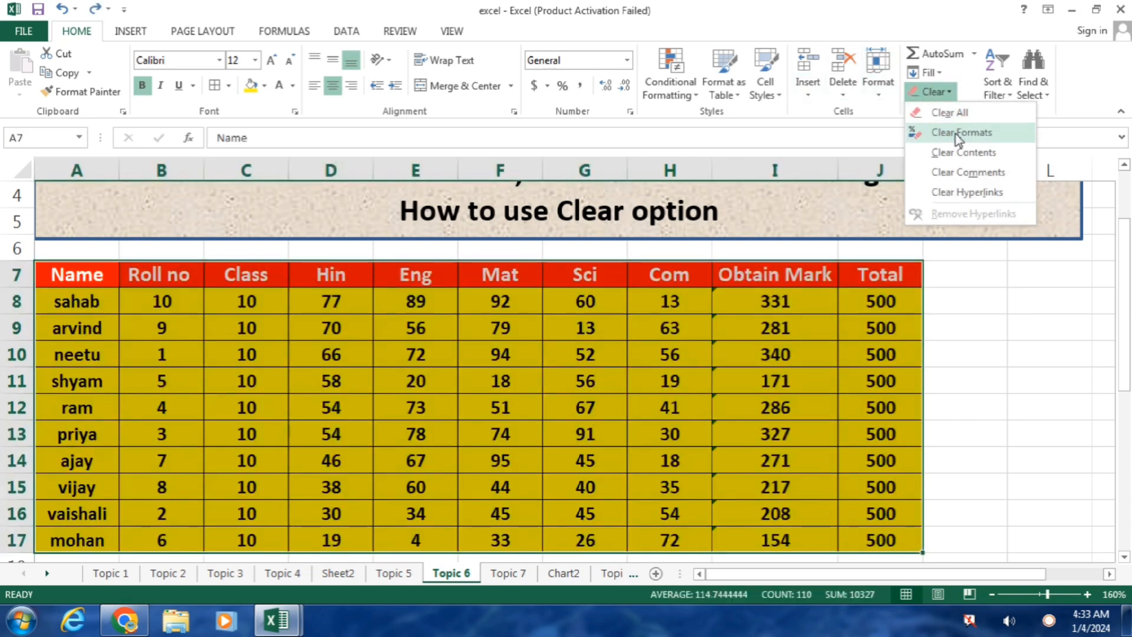
left_click(379, 395)
left_click(353, 388)
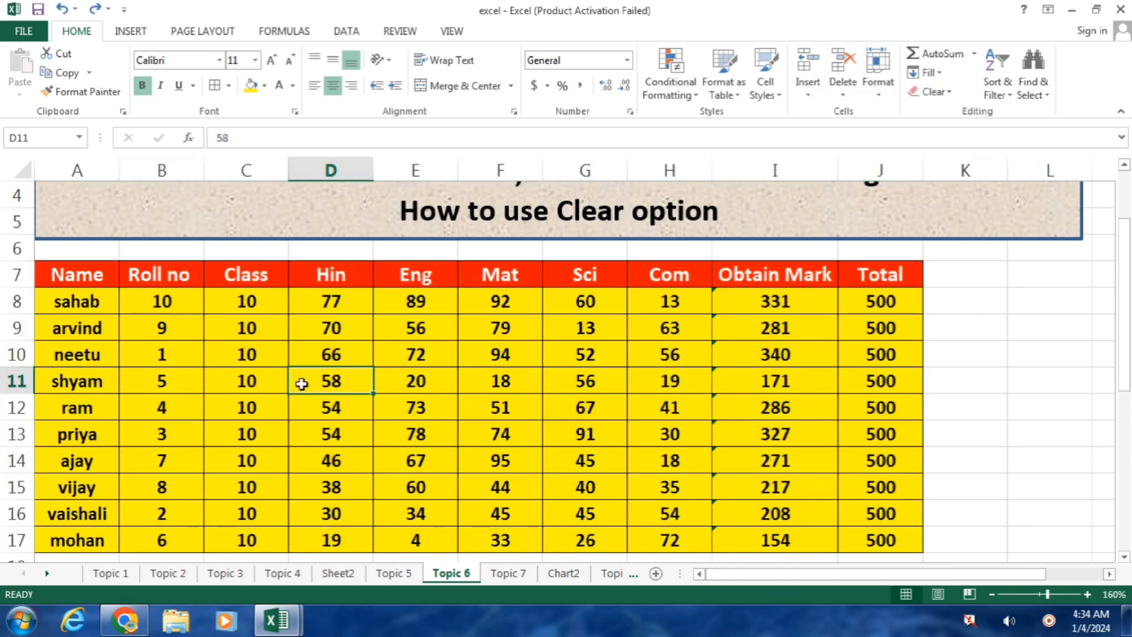
left_click(75, 386)
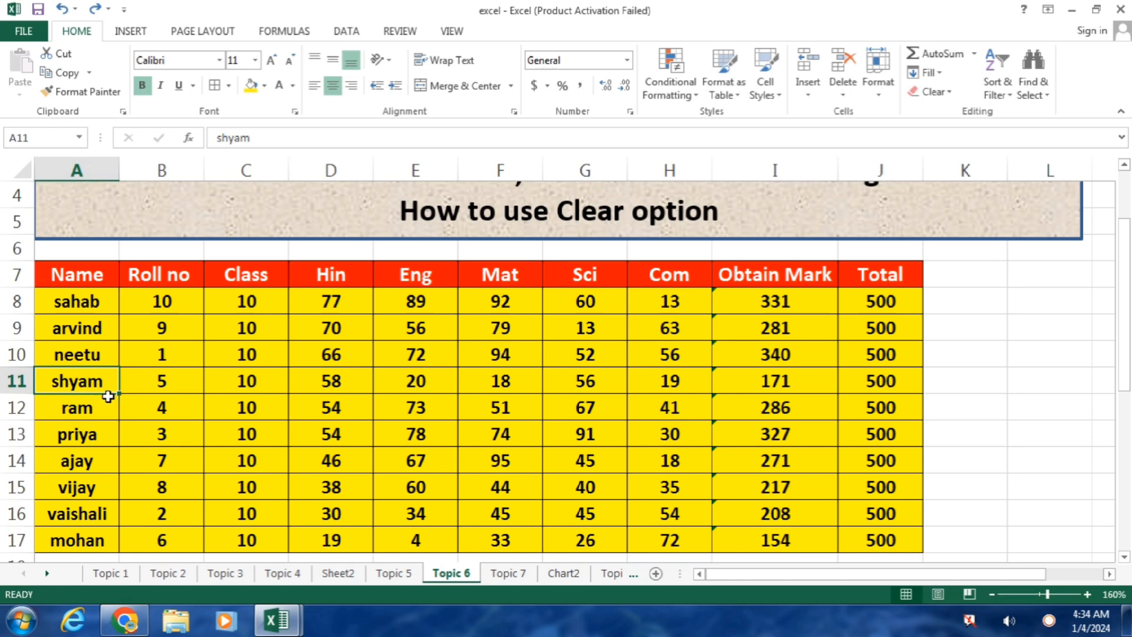
Step: Add the comment VERY GOOD to shyam's name cell A11
right_click(89, 386)
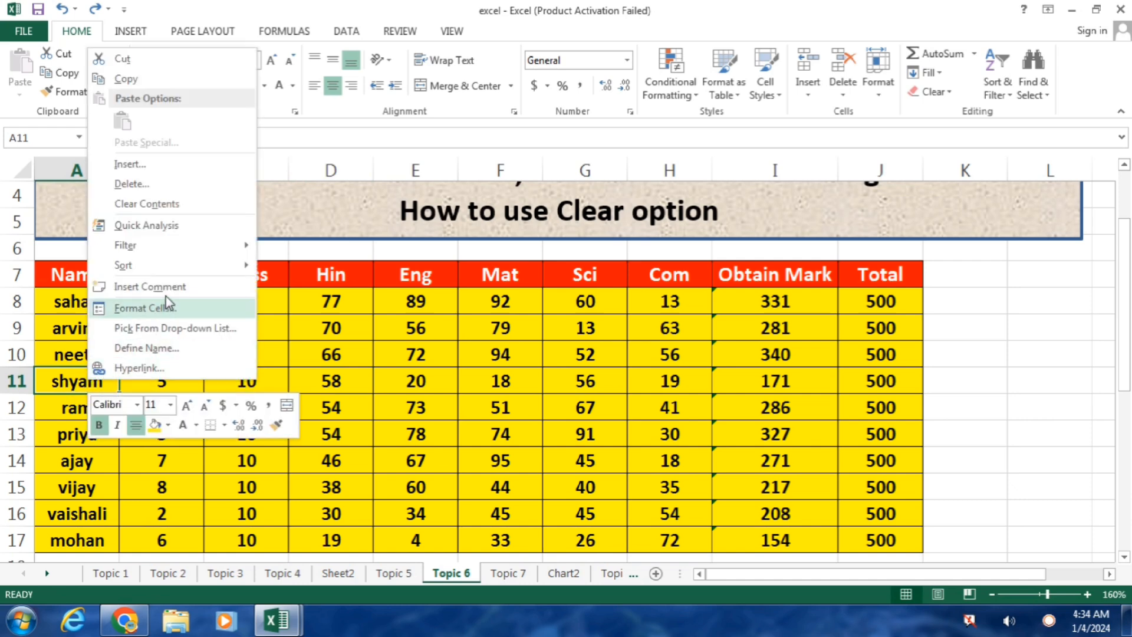
left_click(153, 287)
type("VERY GOOD")
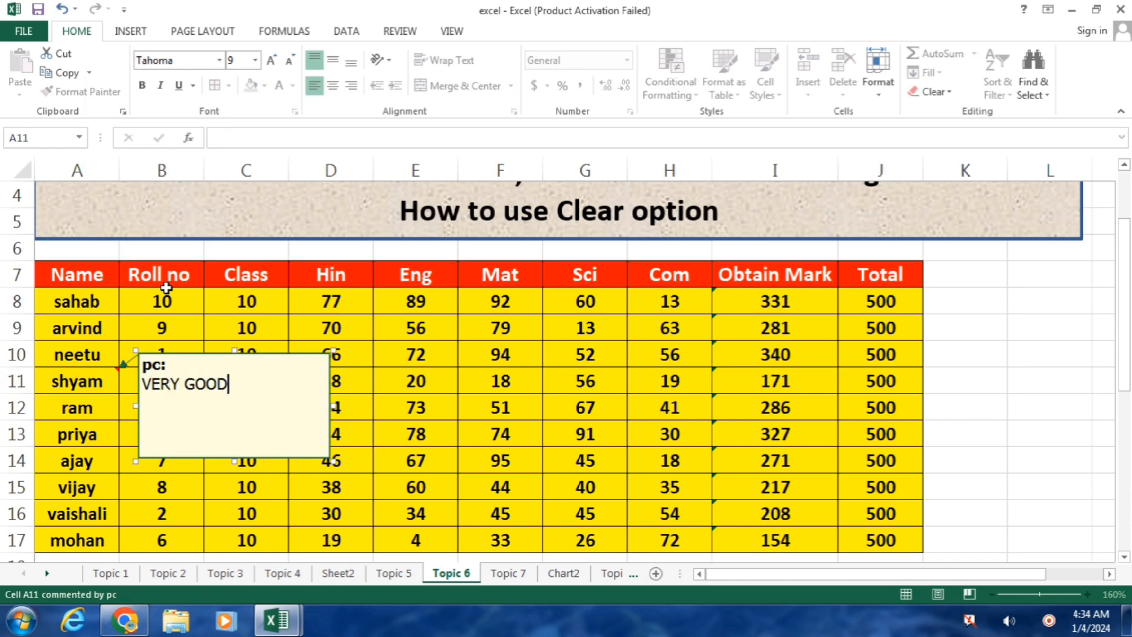
left_click(97, 409)
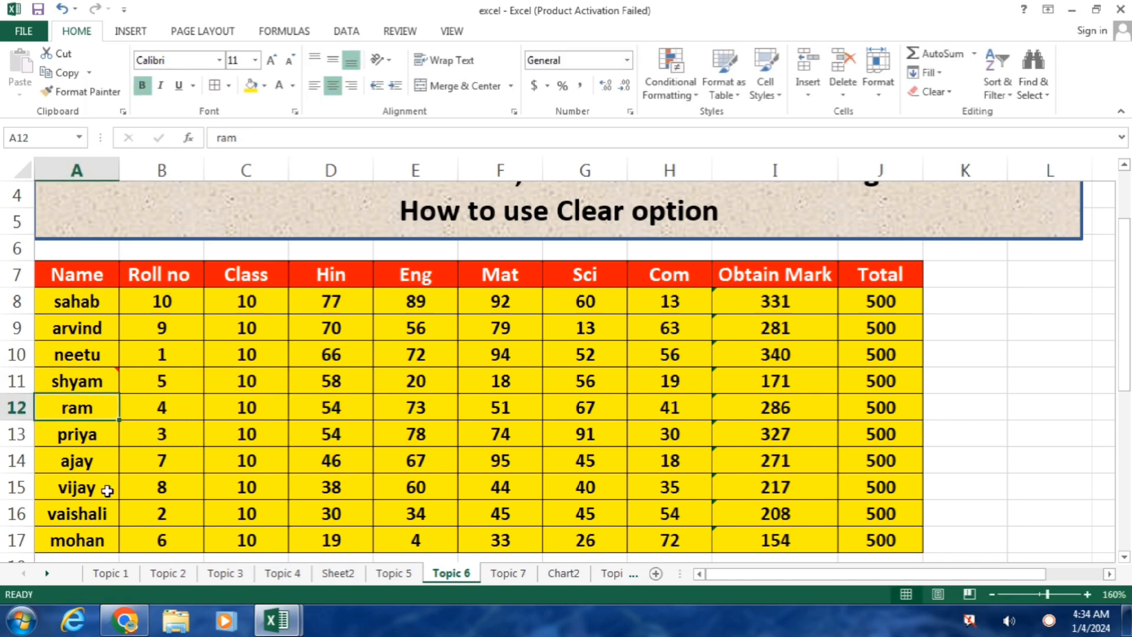
Step: Add the comment GOOD to vaishali's name cell A16
left_click(98, 519)
right_click(99, 518)
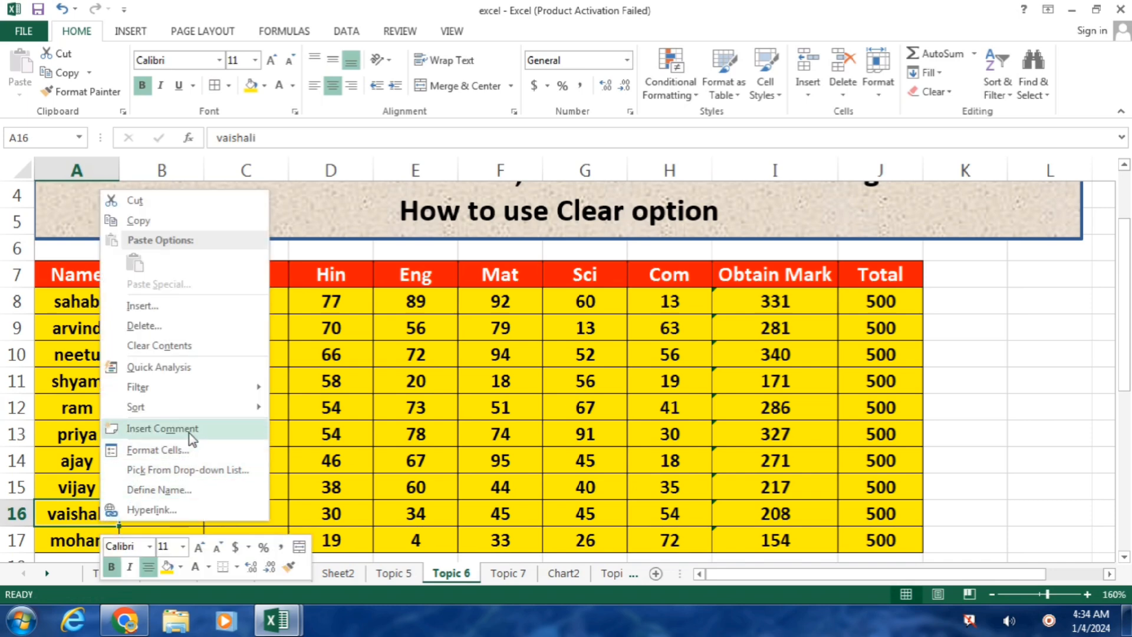
left_click(165, 433)
type("GOOD")
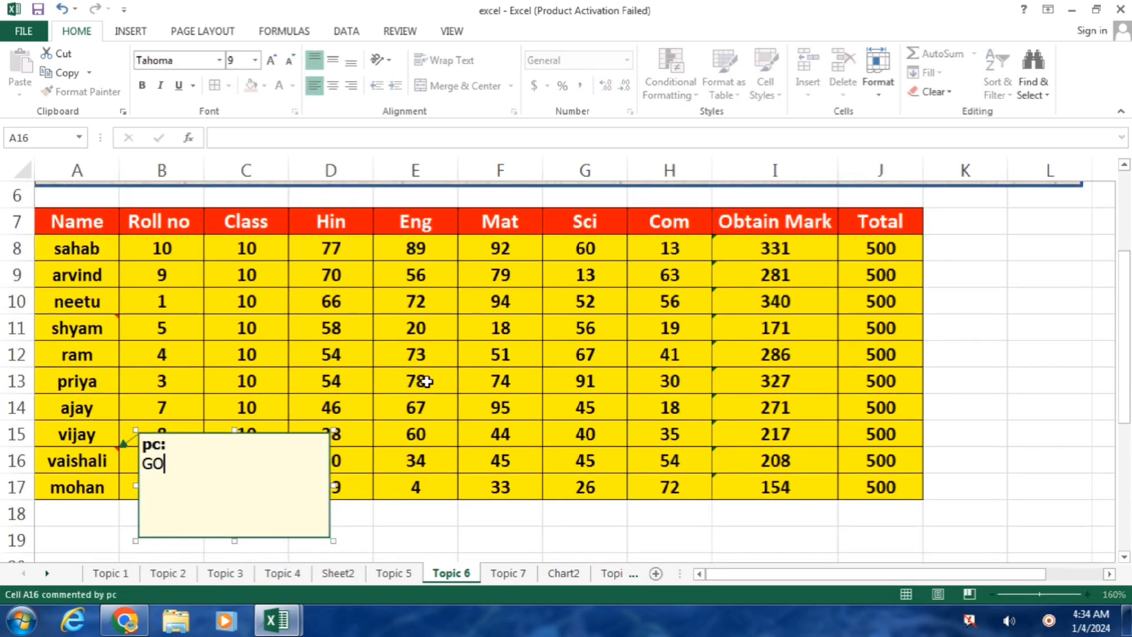
left_click(368, 360)
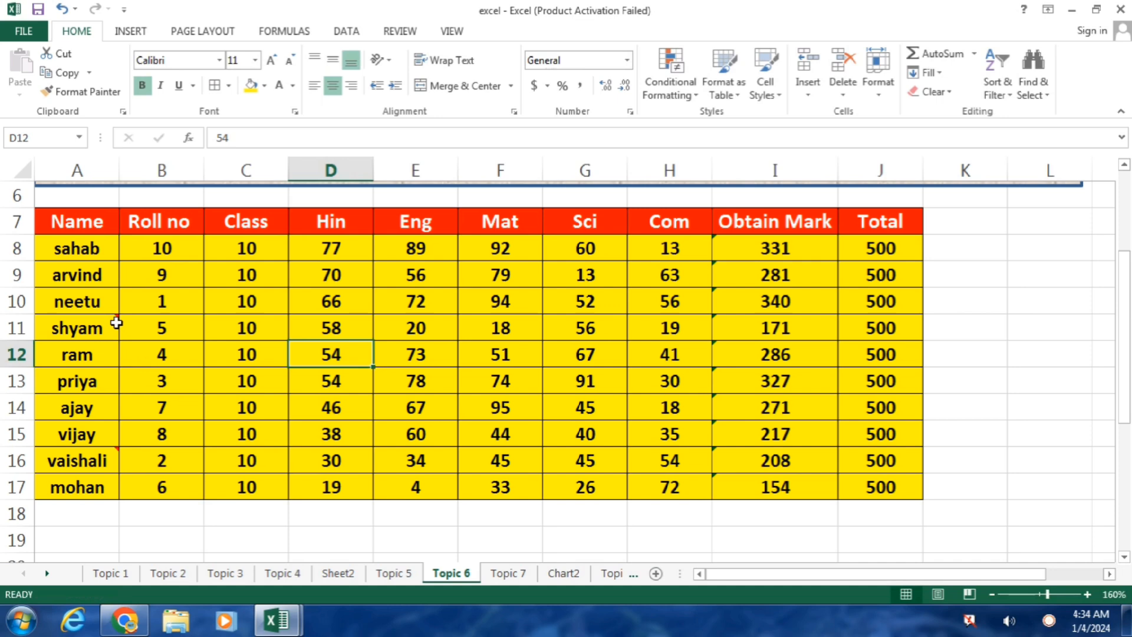
Step: Reselect shyam's cell A11 and choose an option from its comment menu
mouse_move(113, 453)
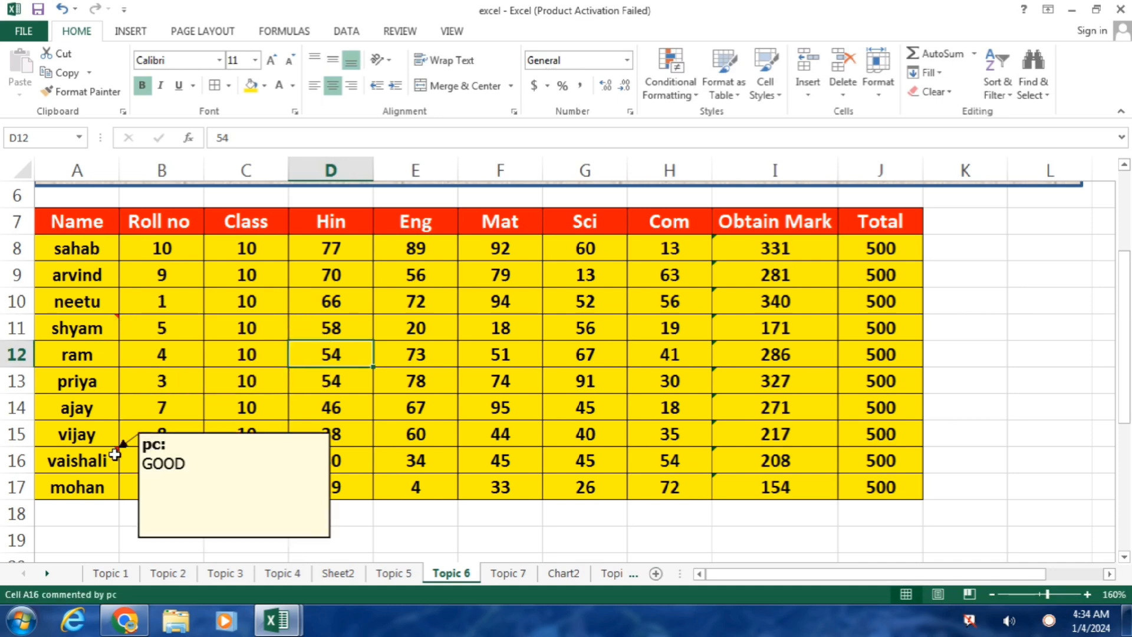
left_click(96, 321)
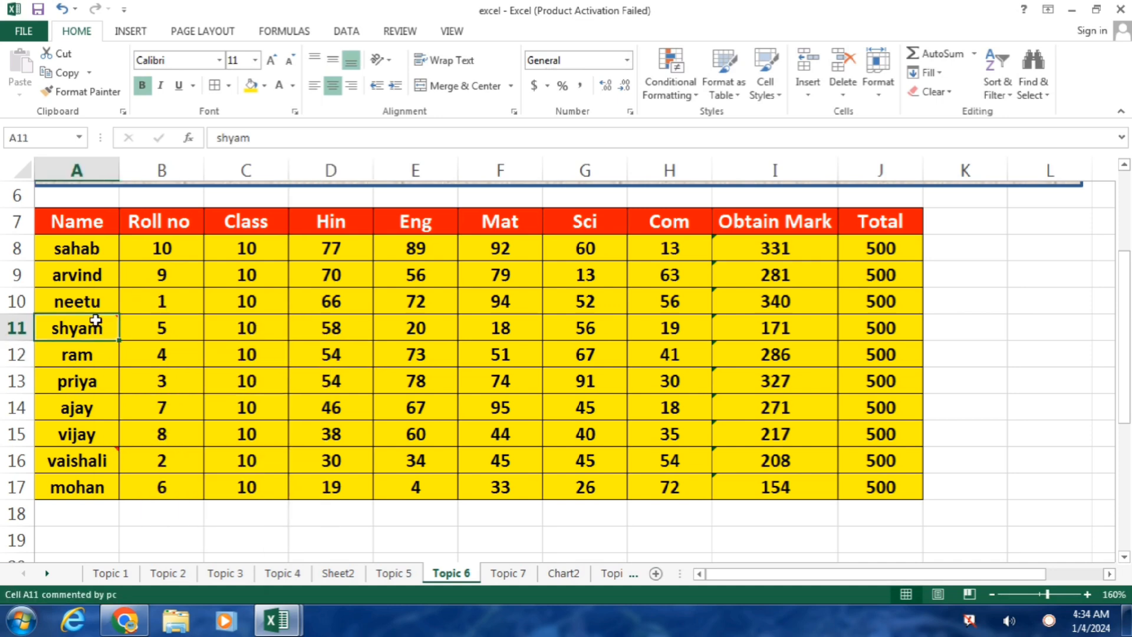
right_click(95, 320)
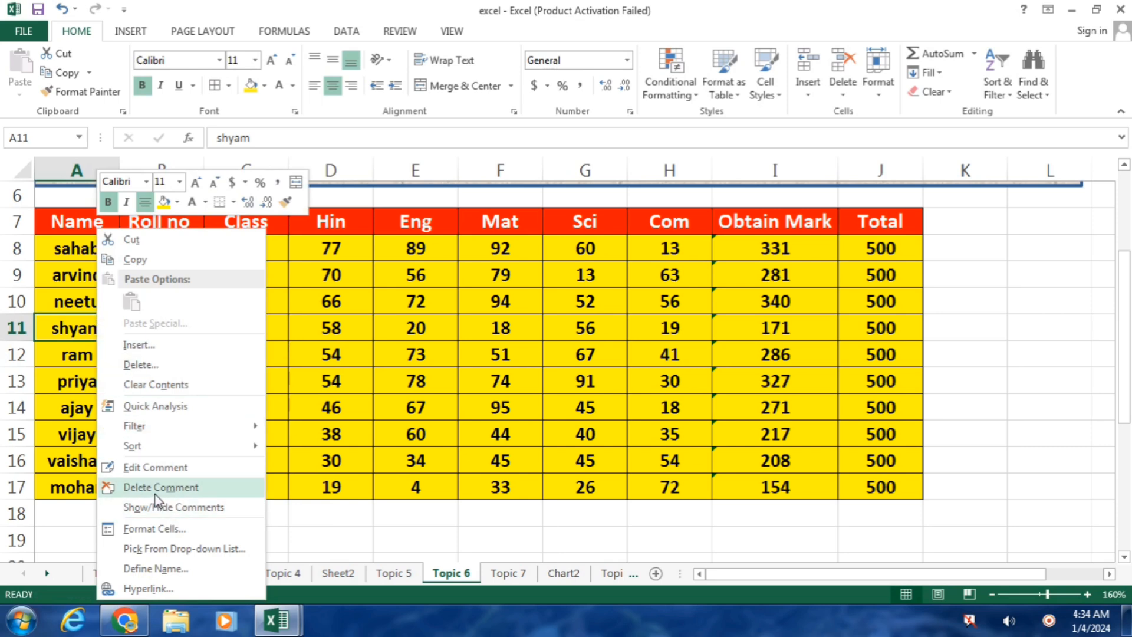
left_click(487, 441)
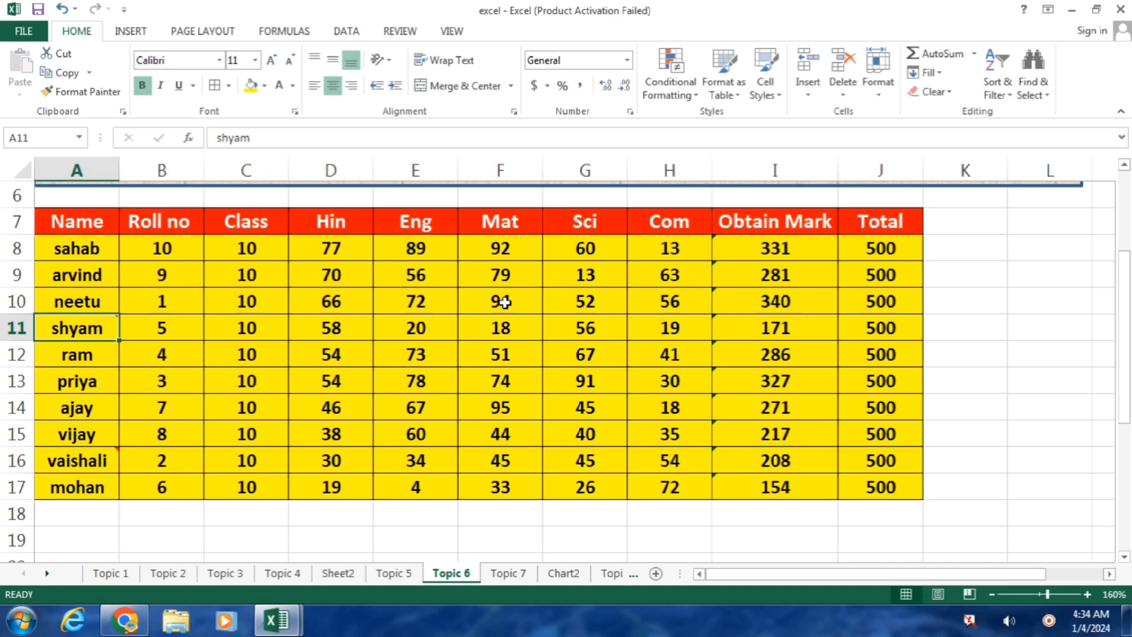
mouse_move(76, 226)
left_mouse_down()
mouse_move(963, 469)
mouse_move(914, 489)
left_mouse_up()
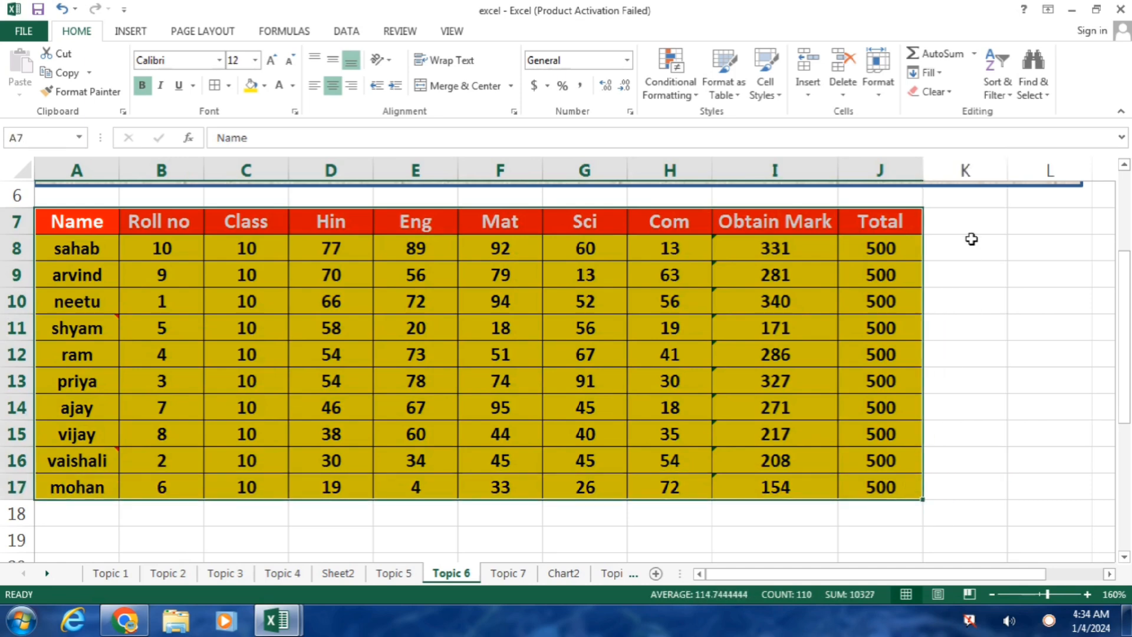
left_click(943, 92)
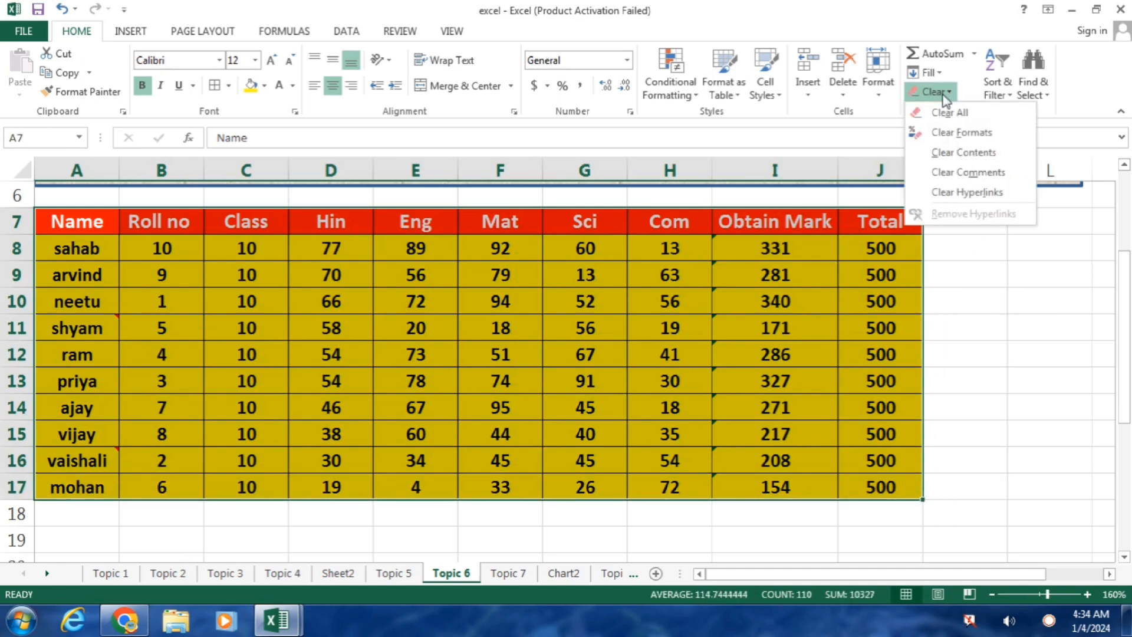
left_click(966, 172)
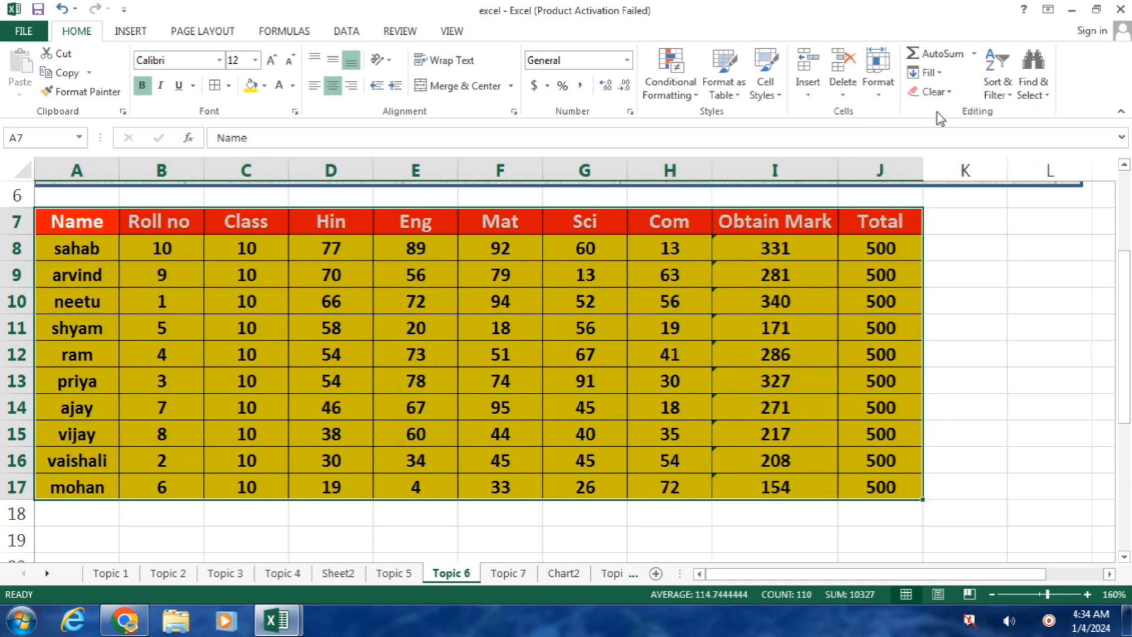
left_click(947, 93)
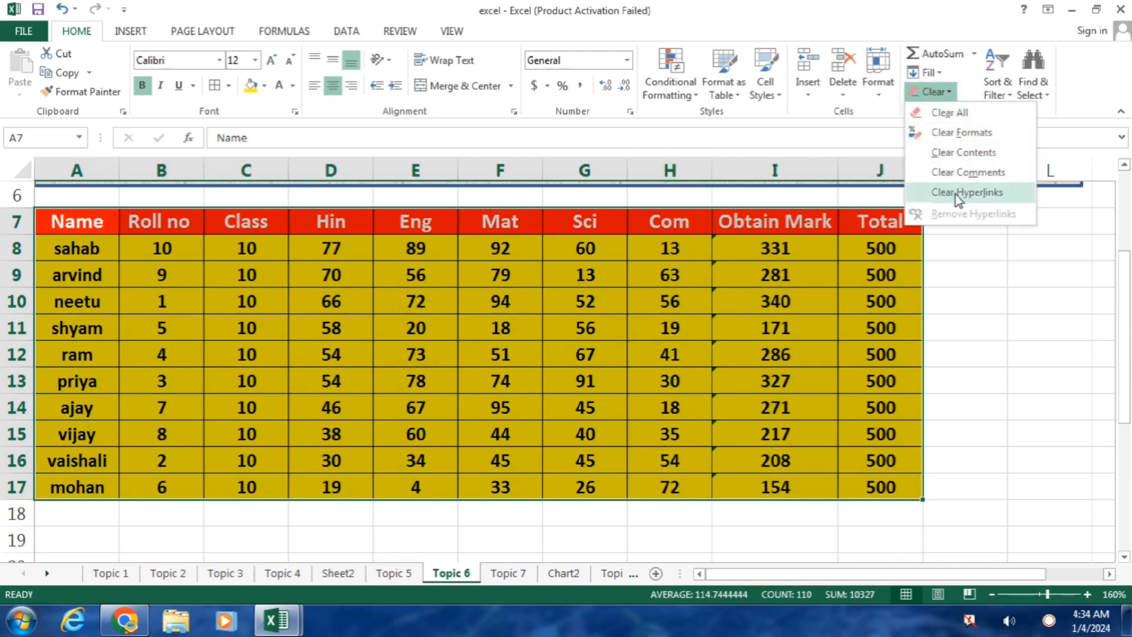
left_click(601, 323)
left_click(622, 332)
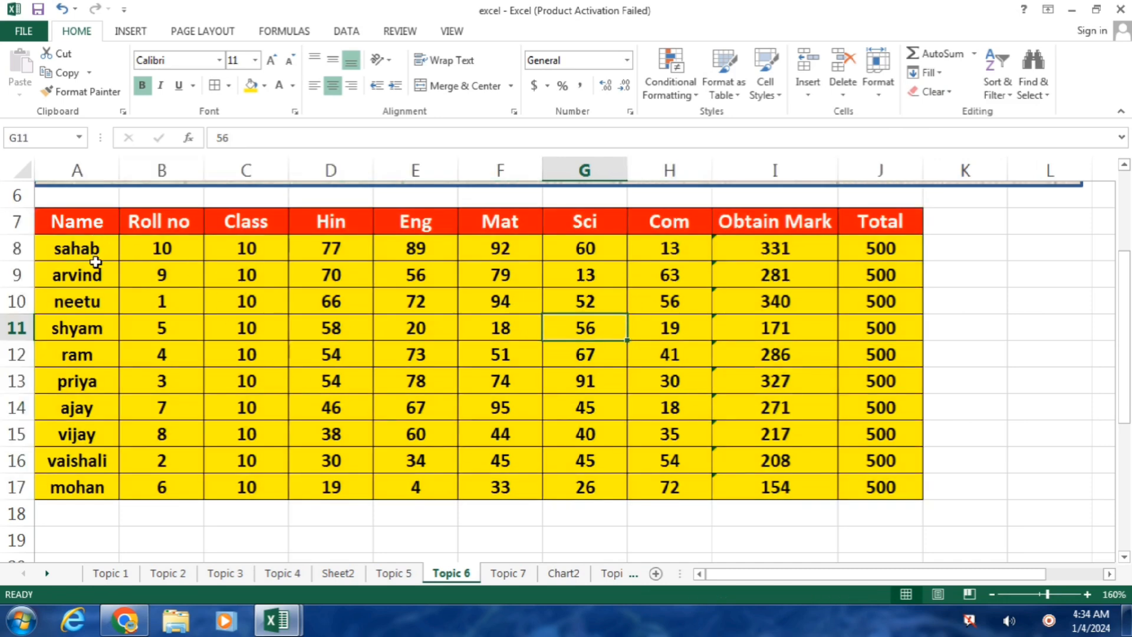
left_click(77, 250)
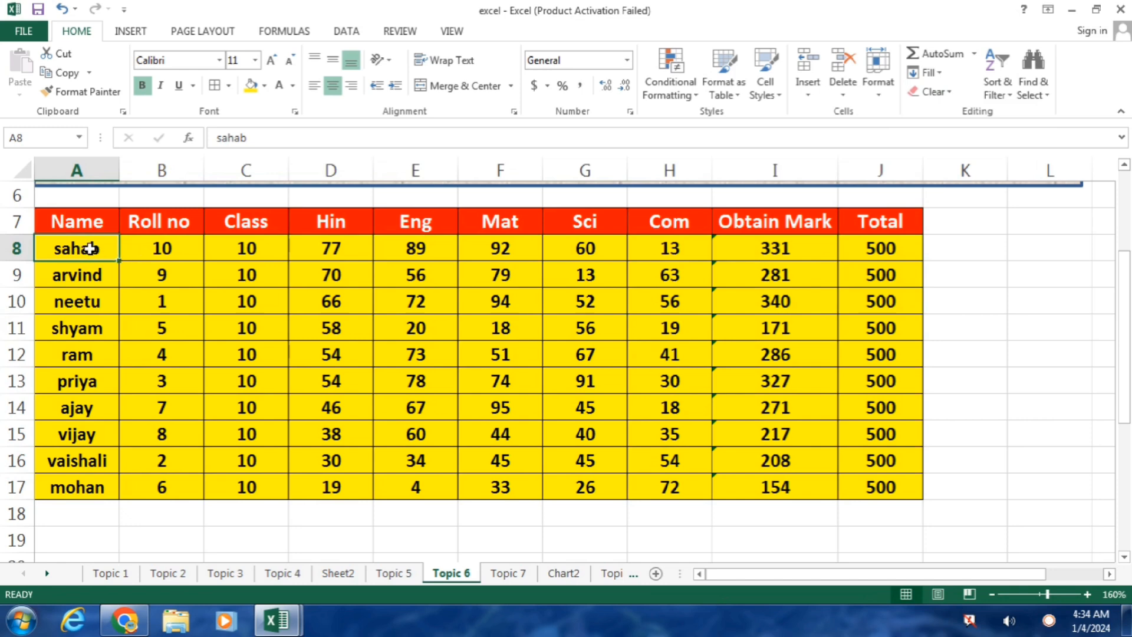
Step: Hyperlink sahab in A8 to 20 lines.docx in the Documents library
left_click(133, 29)
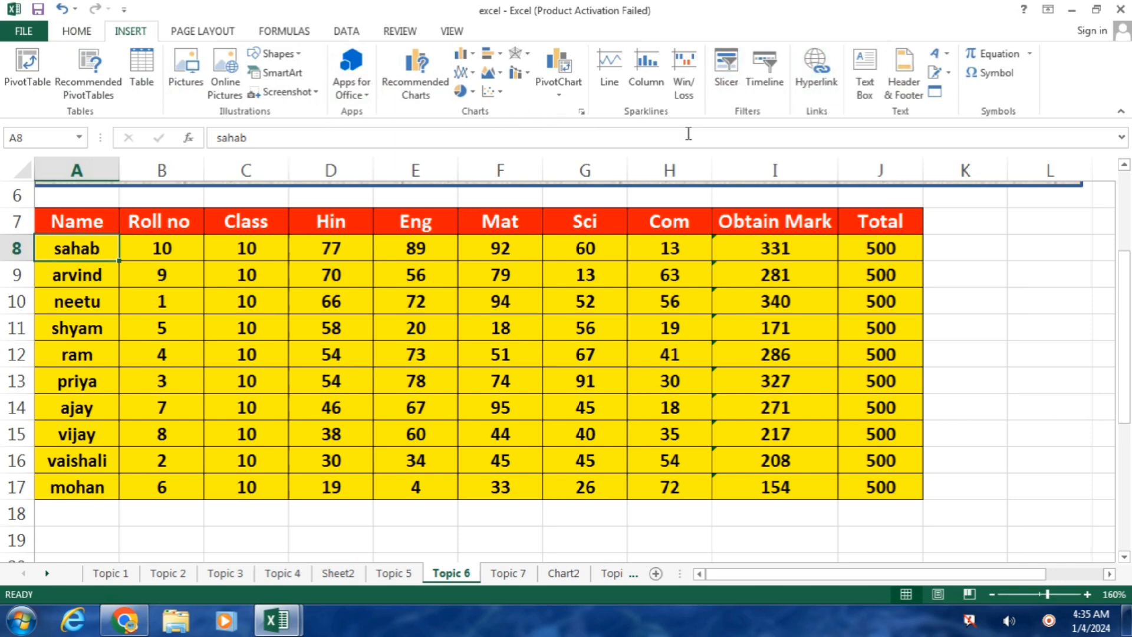
left_click(816, 68)
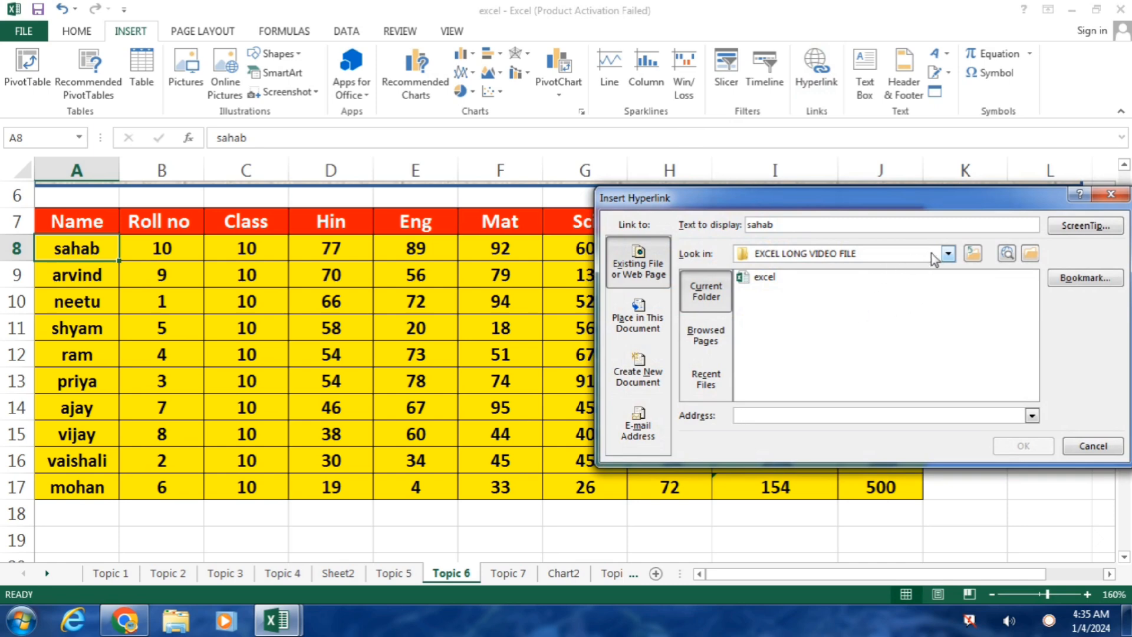
left_click(948, 253)
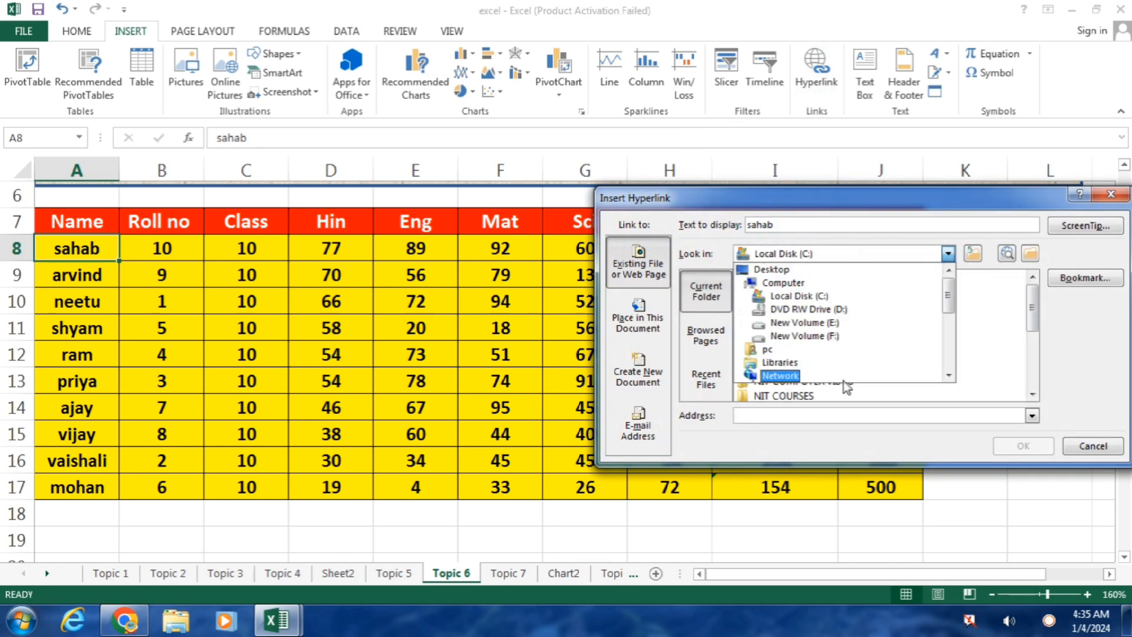
left_click(799, 370)
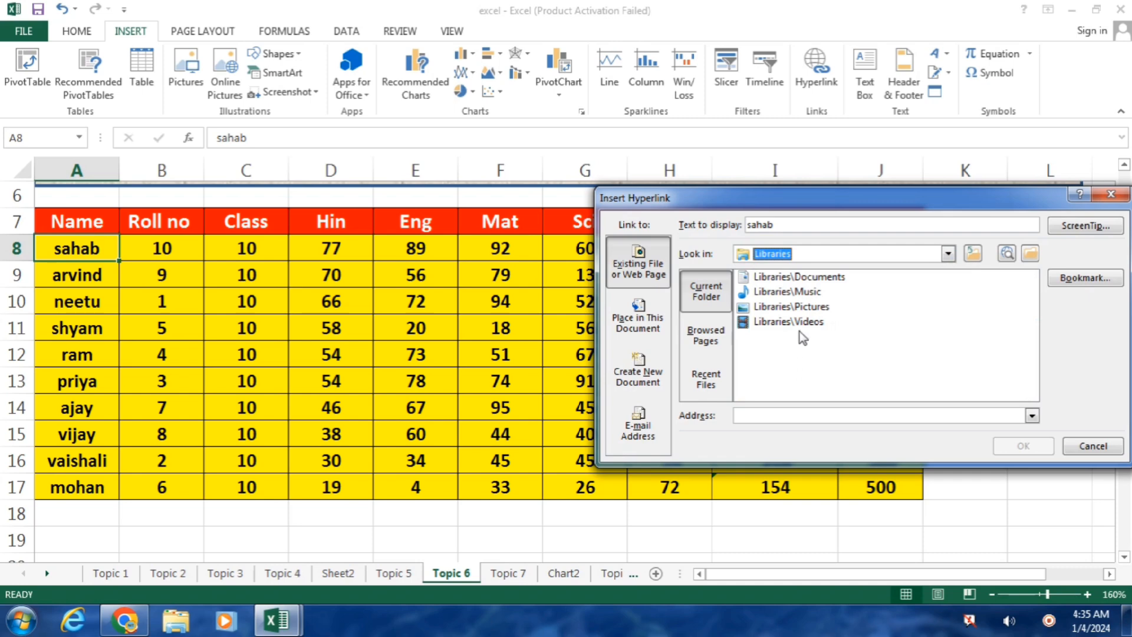
left_click(819, 278)
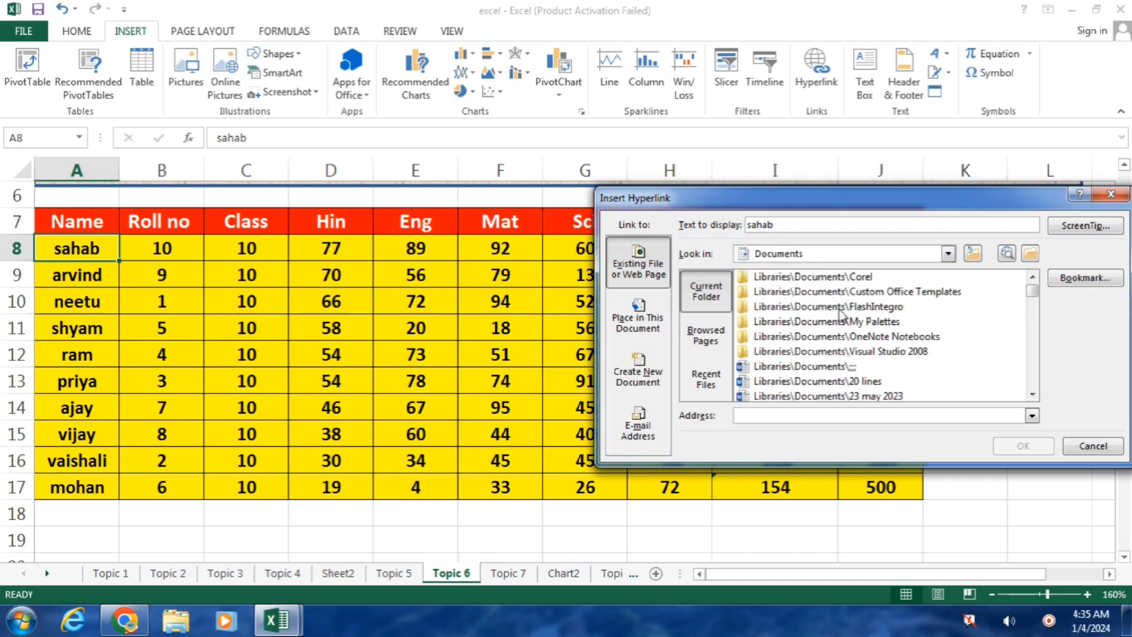
left_click(873, 387)
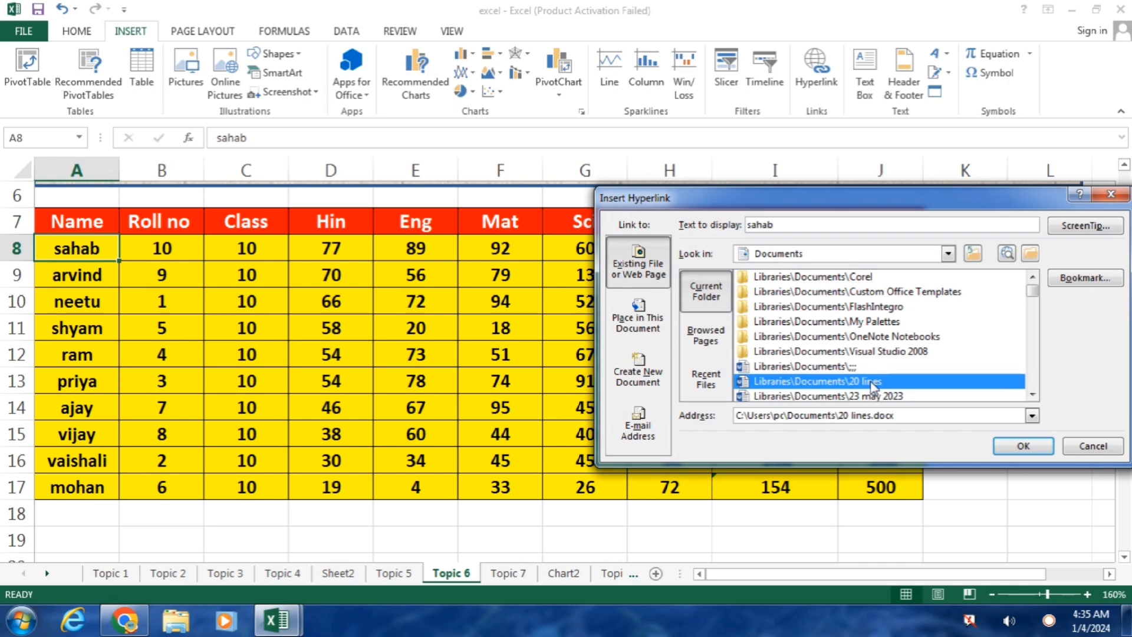
left_click(1023, 446)
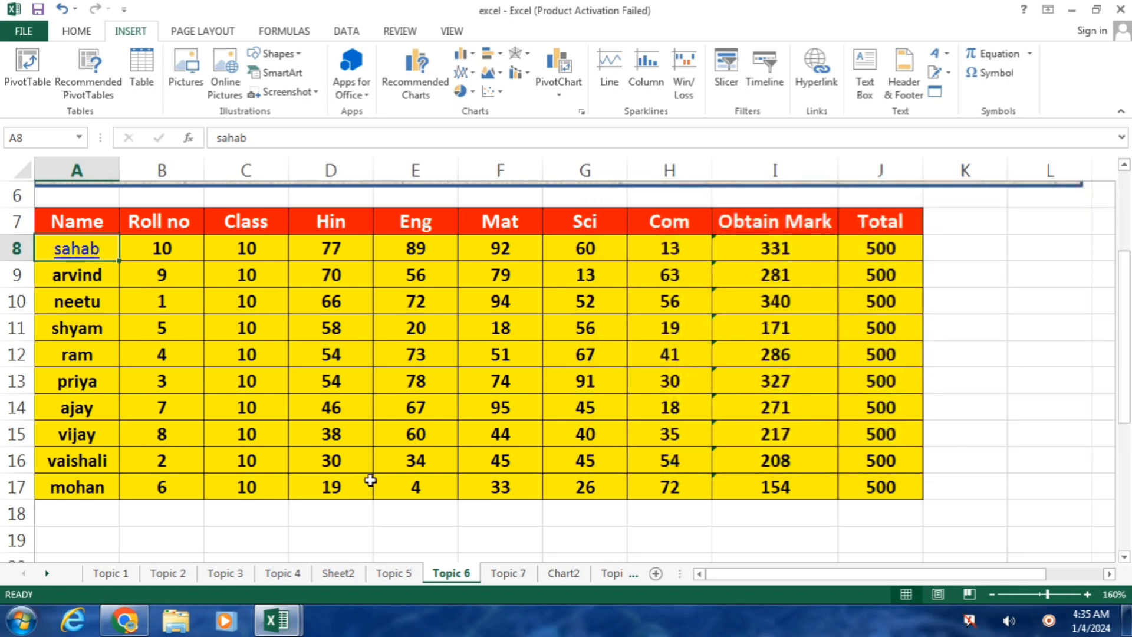
Step: Open 20 lines in Word from the sahab link, dismissing the activation notice each time
left_click(80, 252)
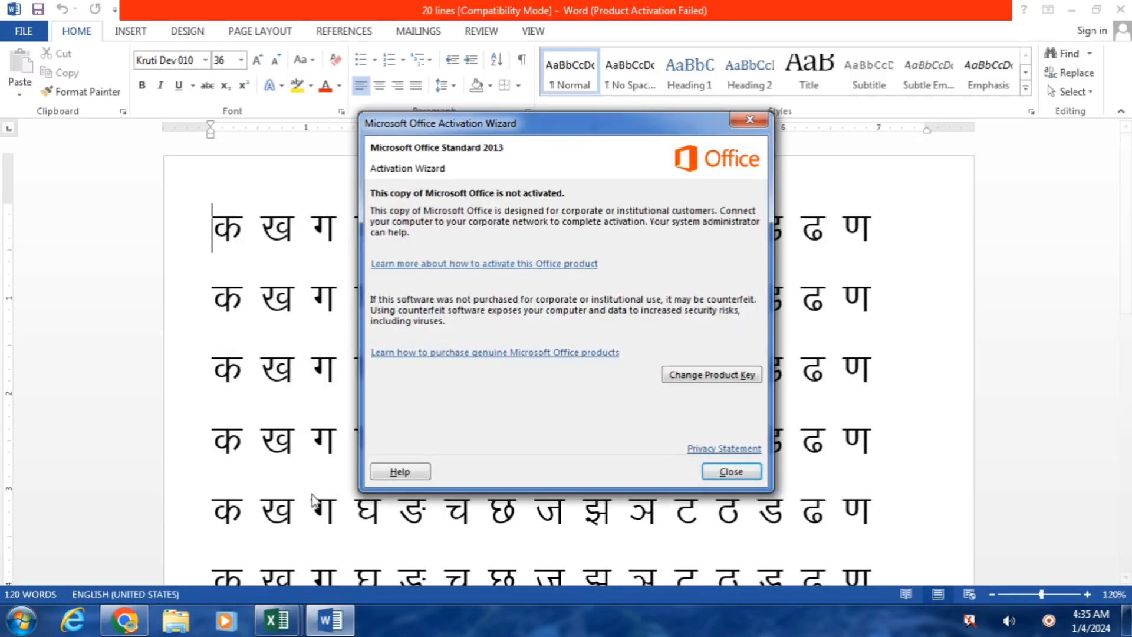
left_click(728, 472)
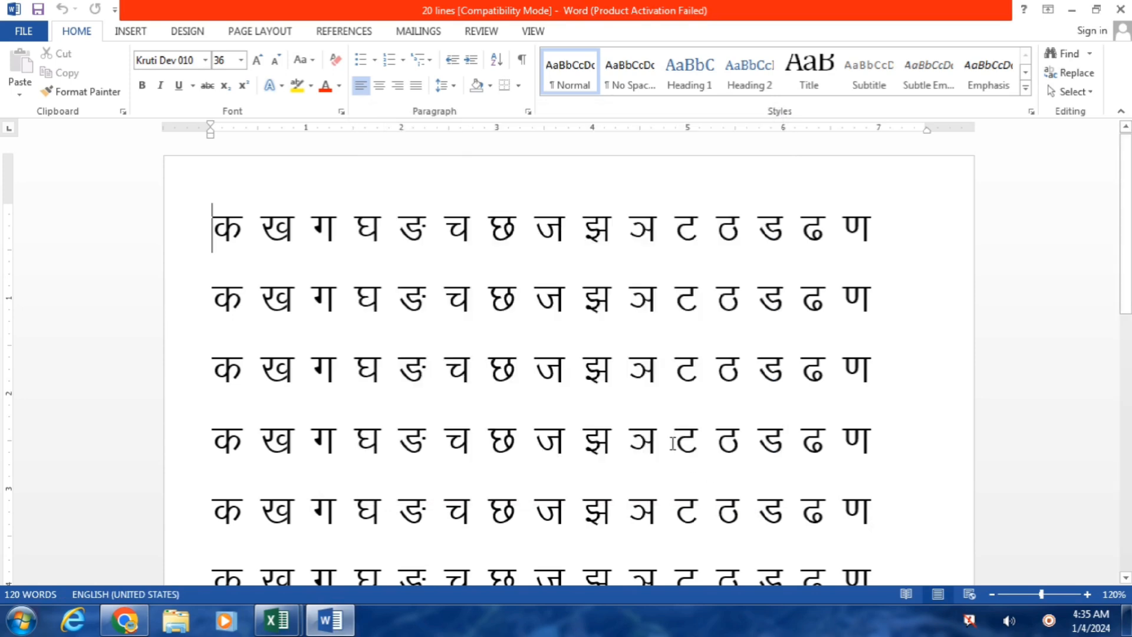
left_click(1120, 9)
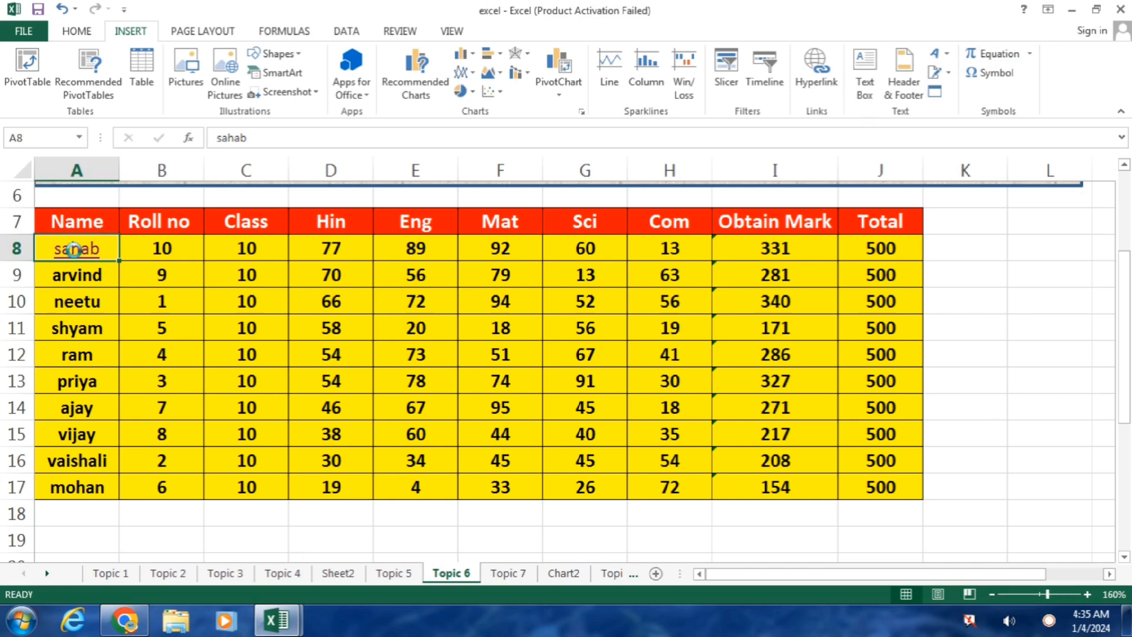
left_click(72, 250)
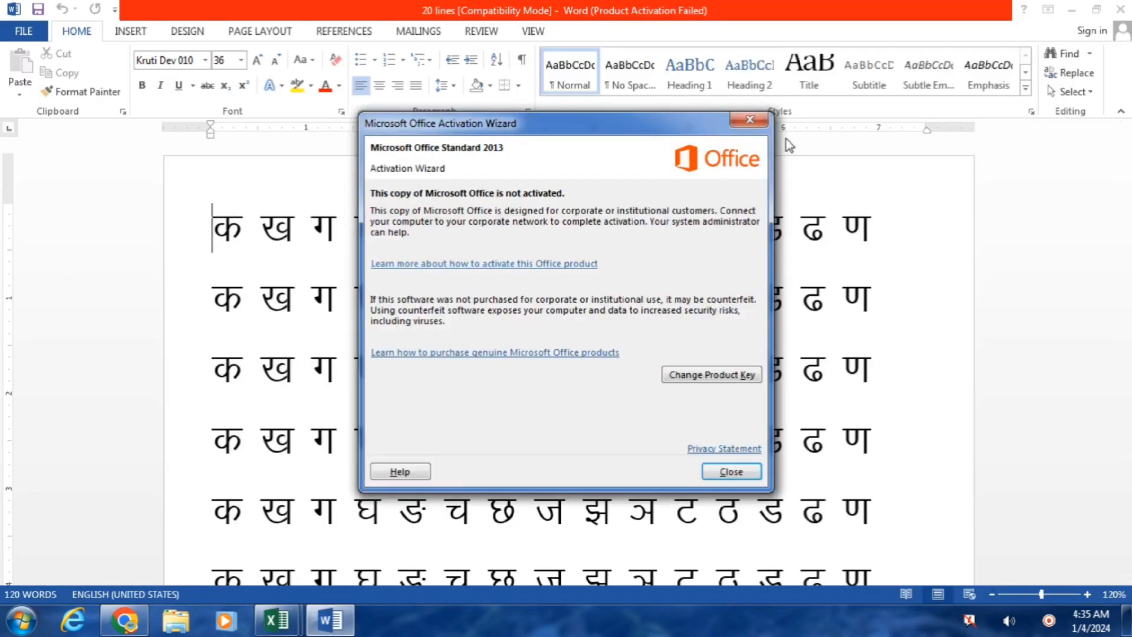
left_click(749, 125)
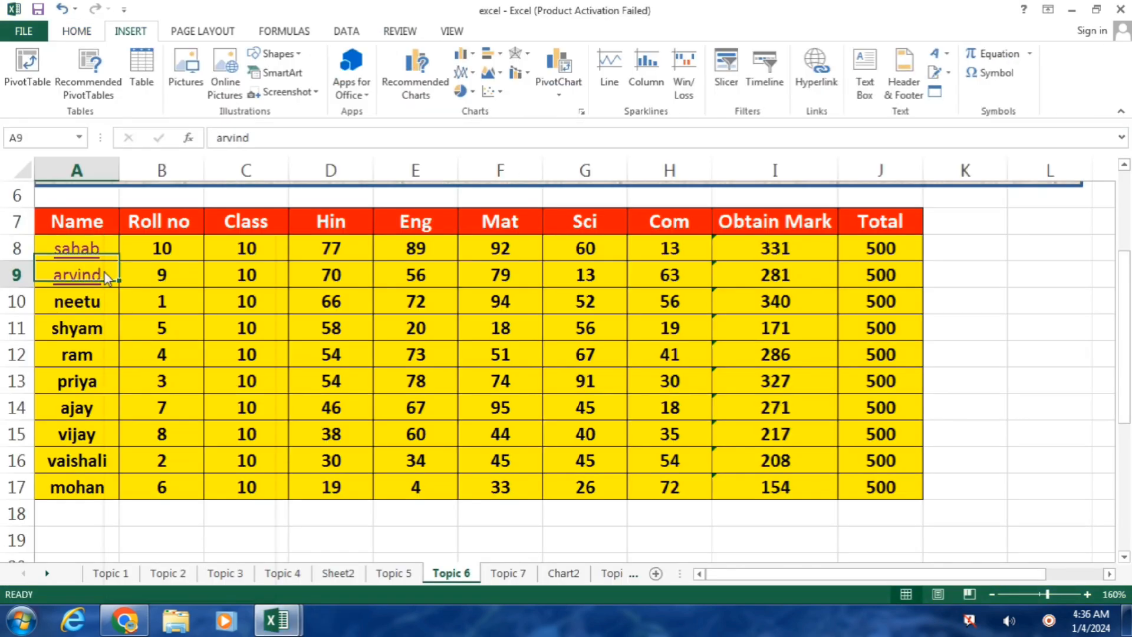
Step: Remove arvind's hyperlink in A9, then clear hyperlinks from the whole table A8:J17
right_click(105, 274)
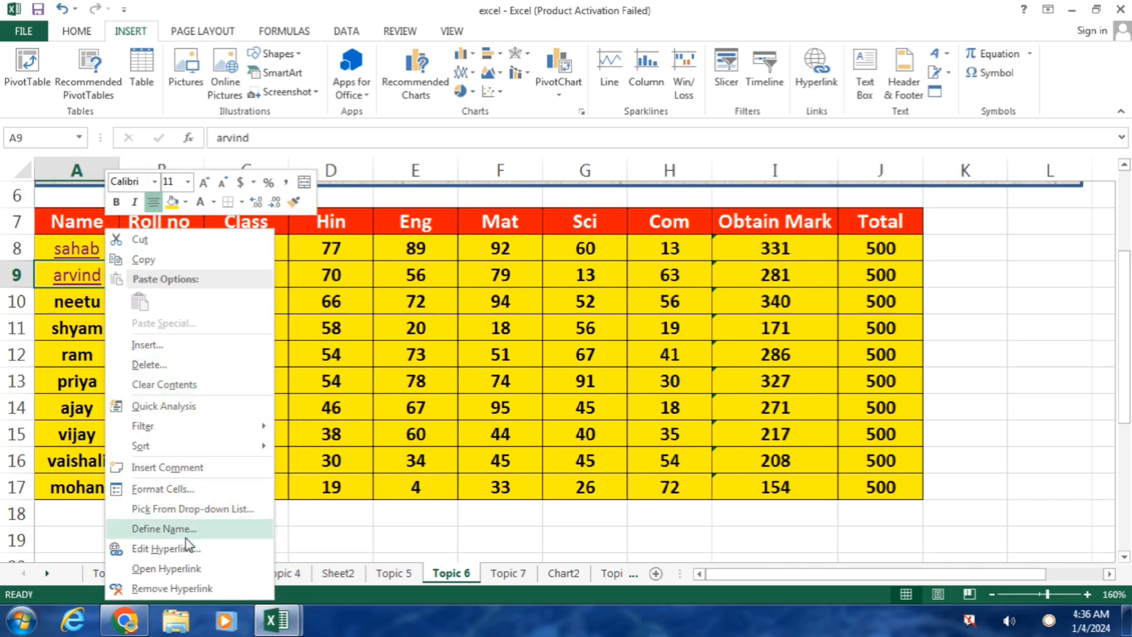
left_click(223, 592)
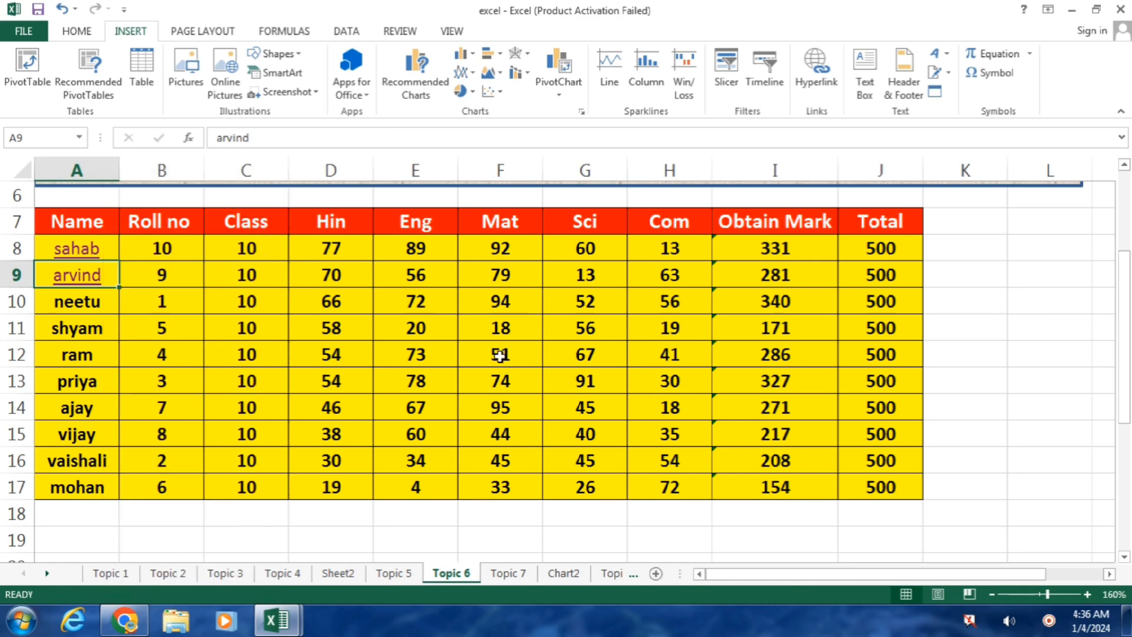
left_click(45, 239)
left_click_drag(44, 239, 920, 496)
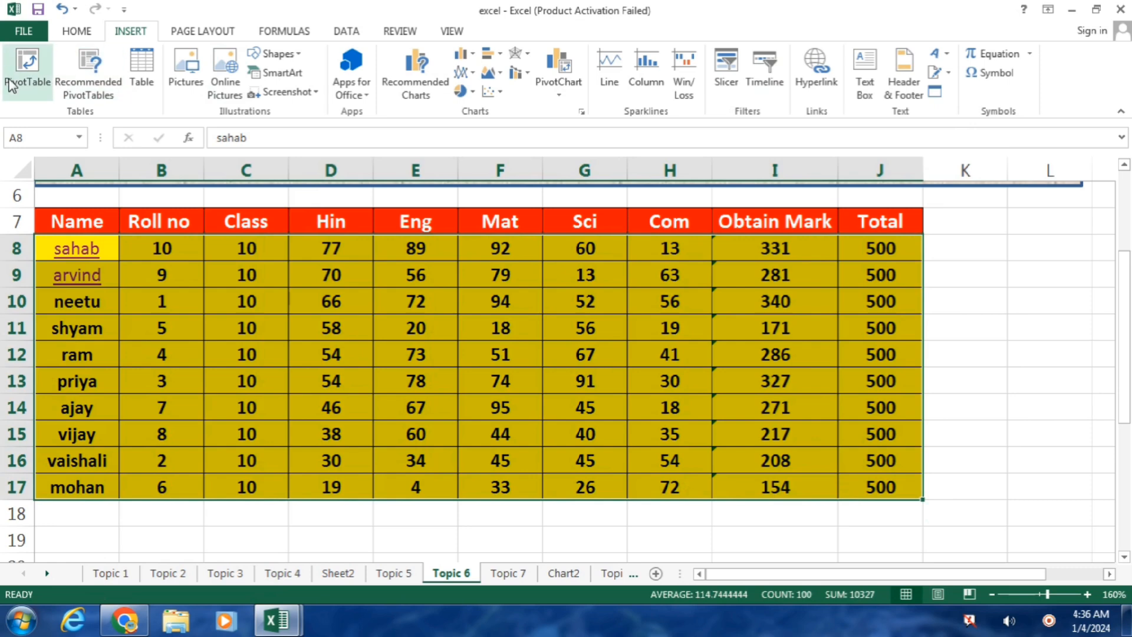
left_click(78, 31)
left_click(934, 91)
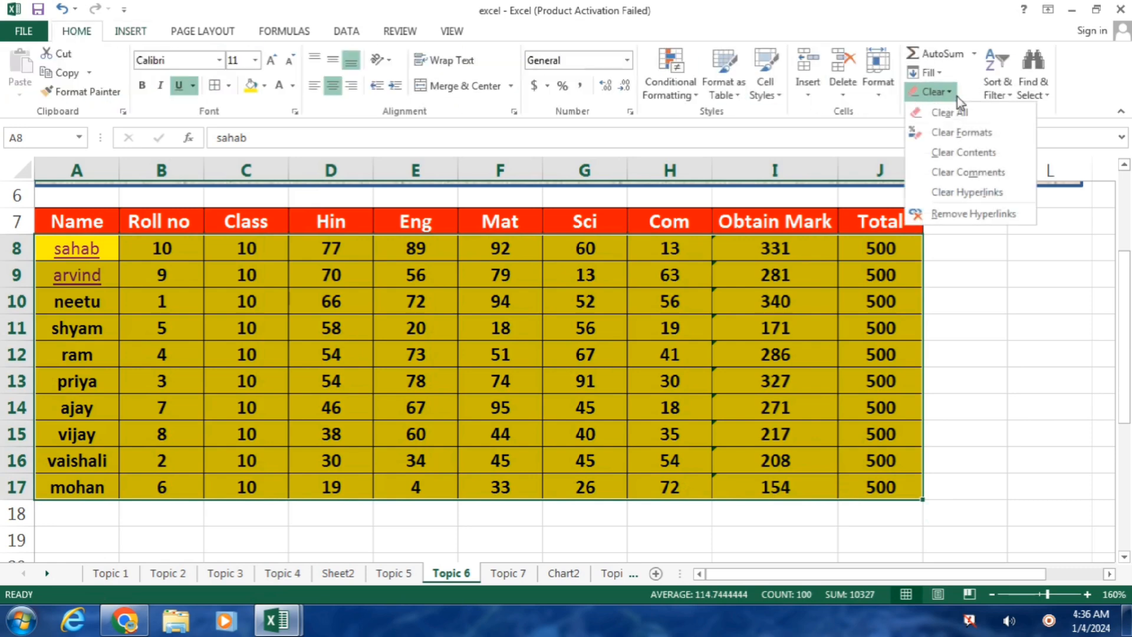
left_click(965, 195)
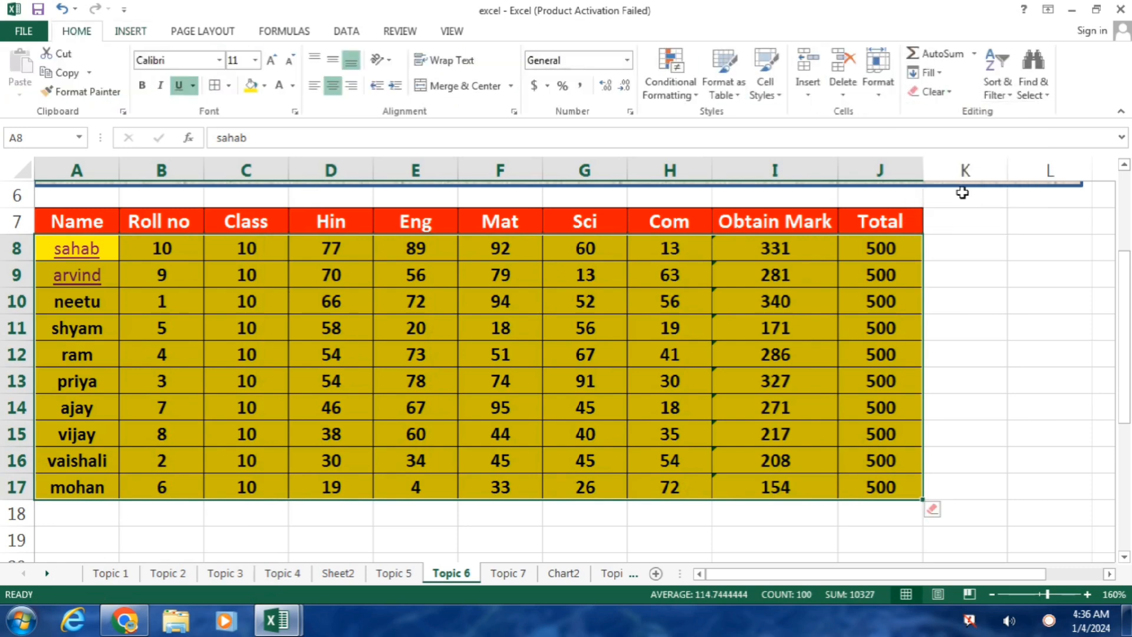
left_click(207, 308)
Step: Check the sahab and arvind cells A8 and A9 after the hyperlinks are removed
left_click(96, 277)
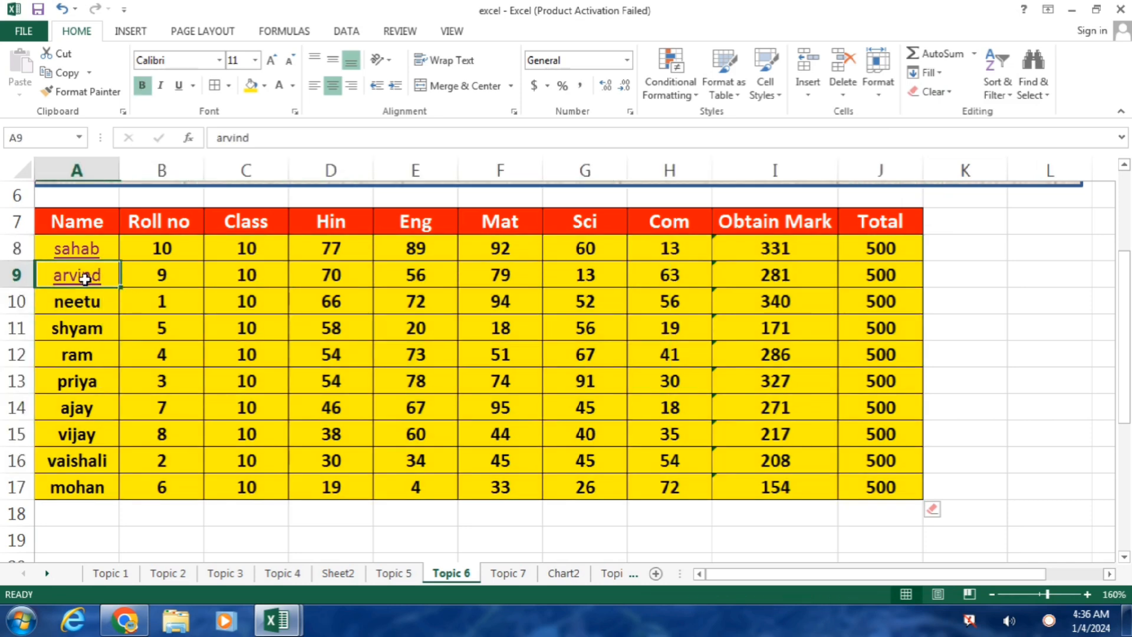
left_click(88, 248)
left_click(93, 278)
double_click(92, 276)
left_click(87, 247)
left_click(80, 277)
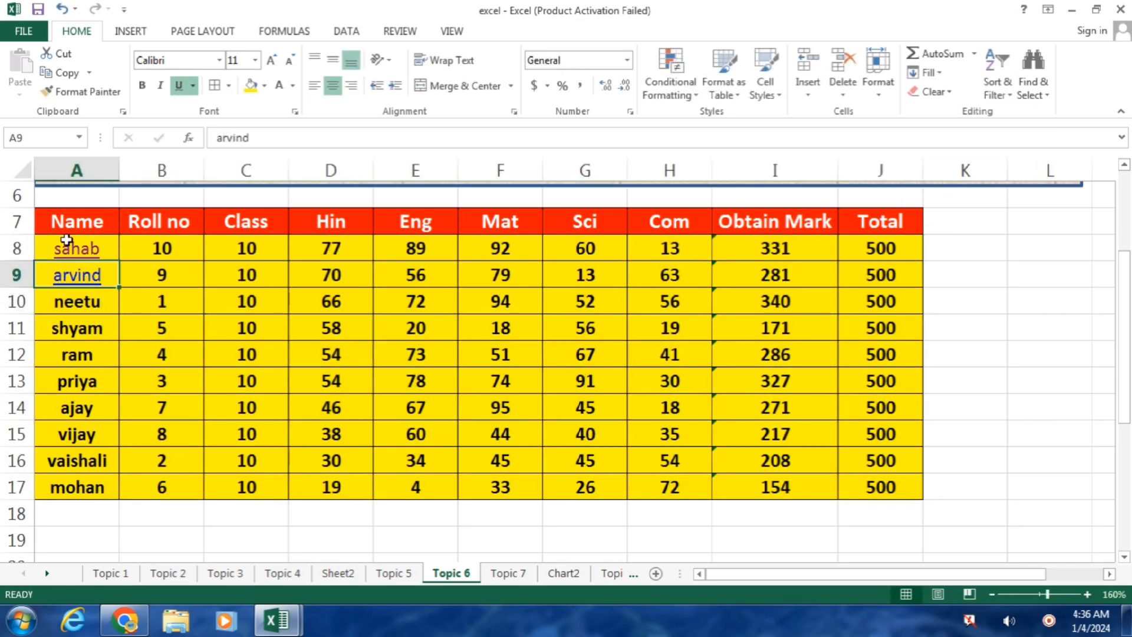
left_click(94, 247)
Step: Copy shyam's plain bold formatting from A11 onto A8:A9 with Format Painter
left_click(85, 320)
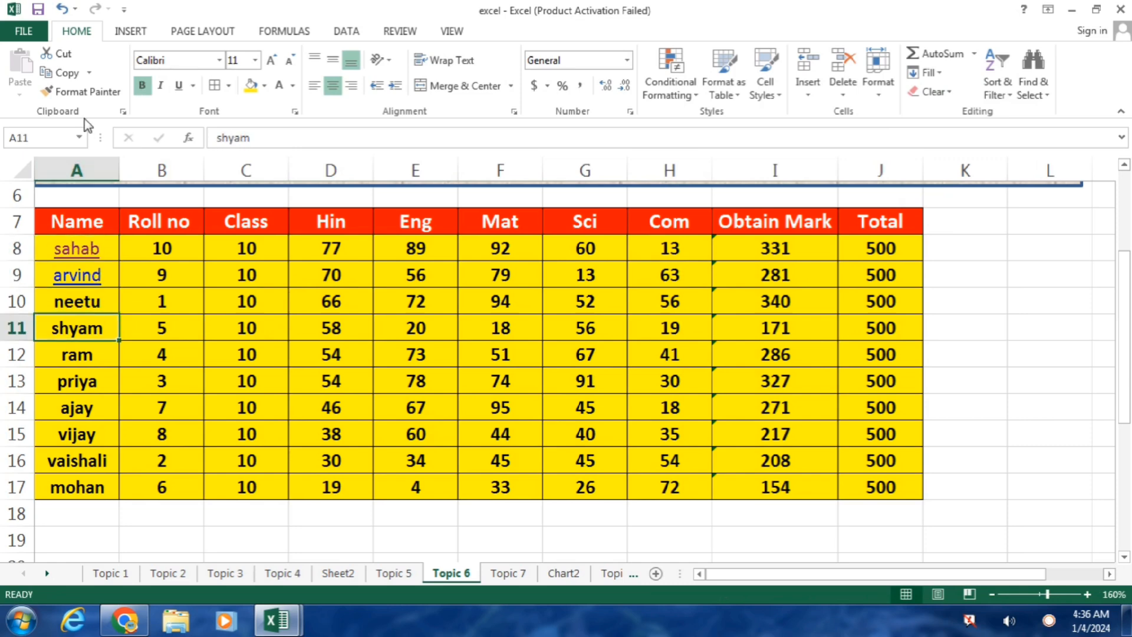
left_click(91, 92)
left_click_drag(89, 250, 90, 274)
left_click(254, 302)
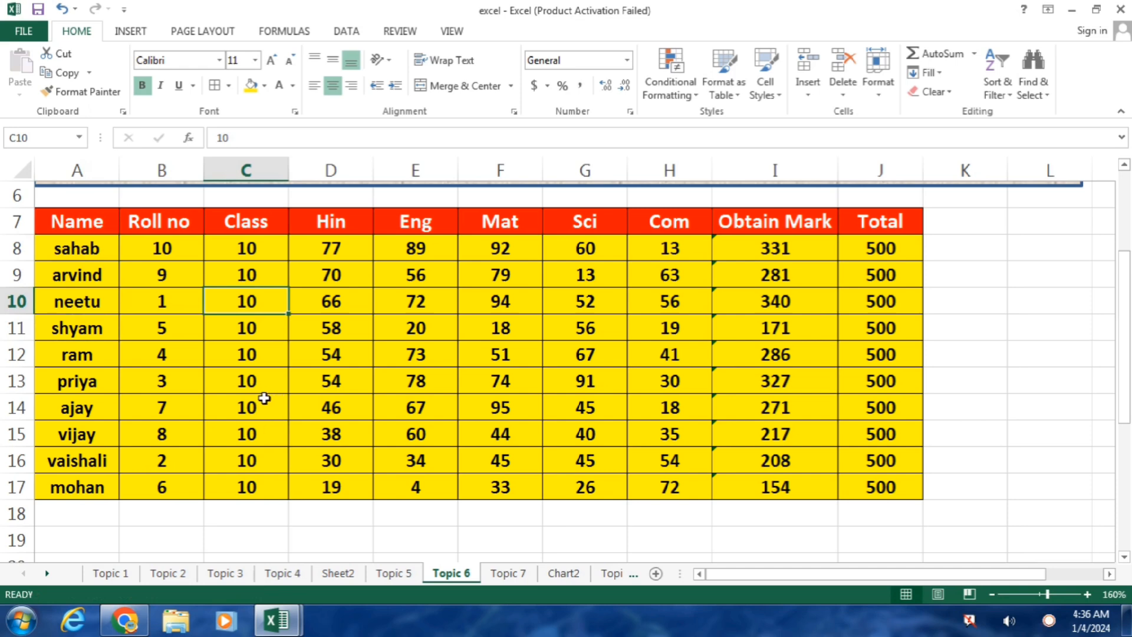
left_click_drag(1124, 298, 1127, 221)
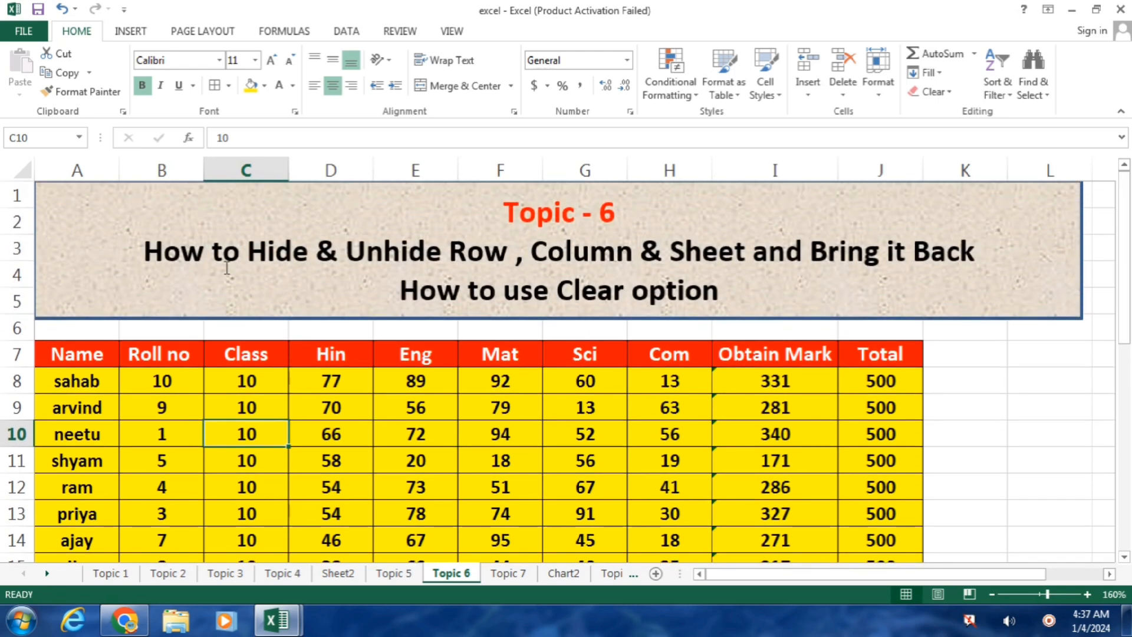